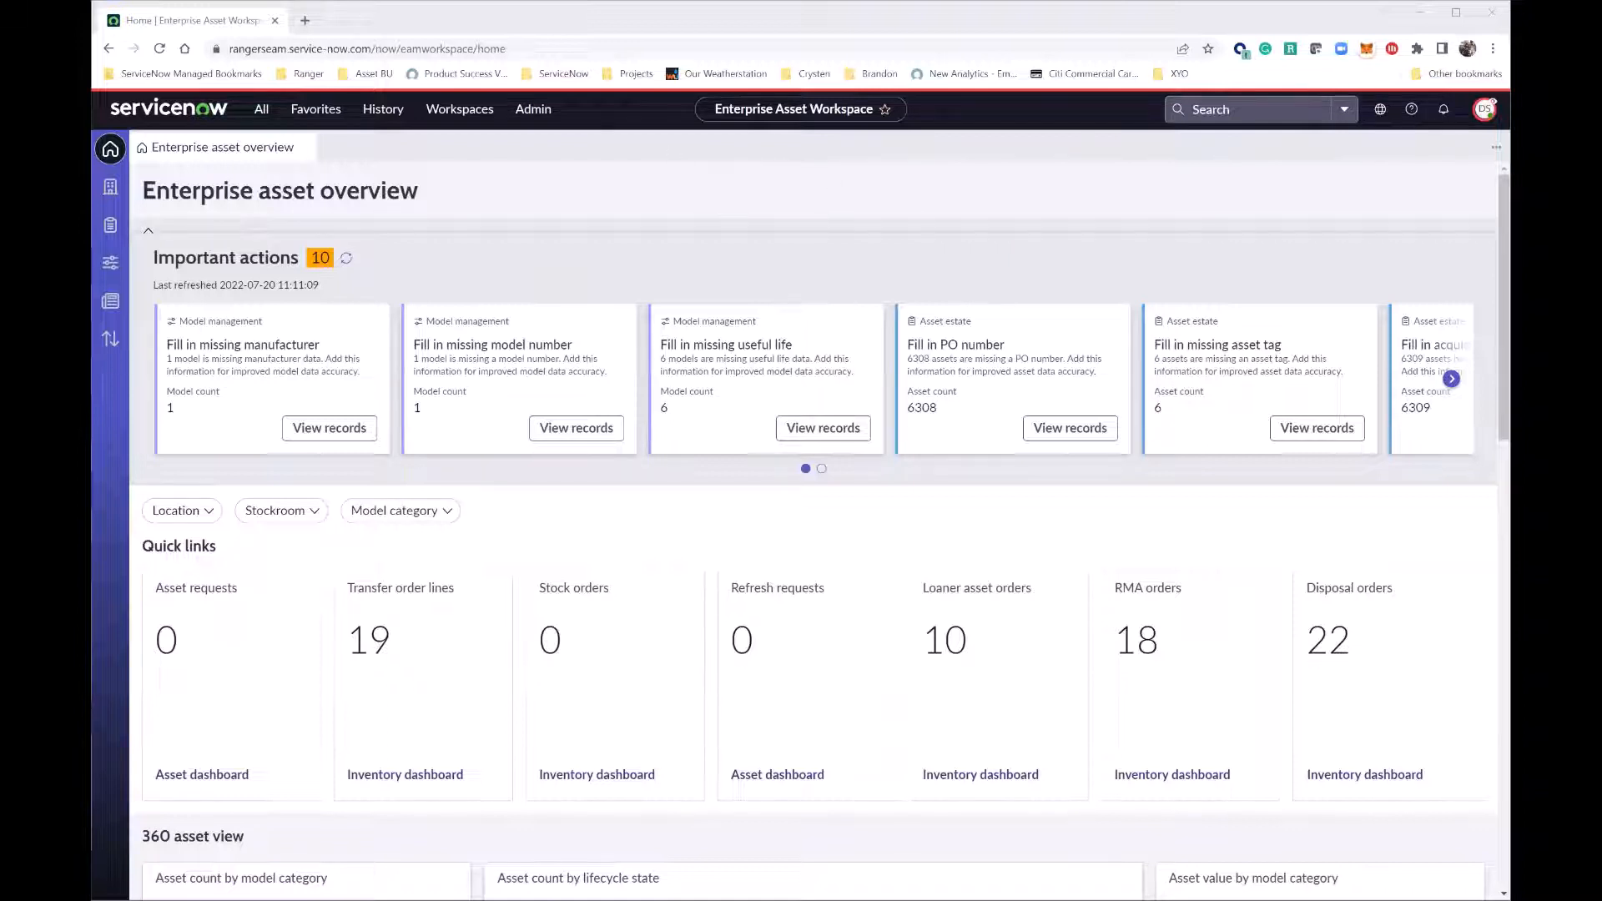
Step: Check the available workspaces and examine the Enterprise asset overview, from the important actions and quick links to the overall performance charts
left_click(455, 115)
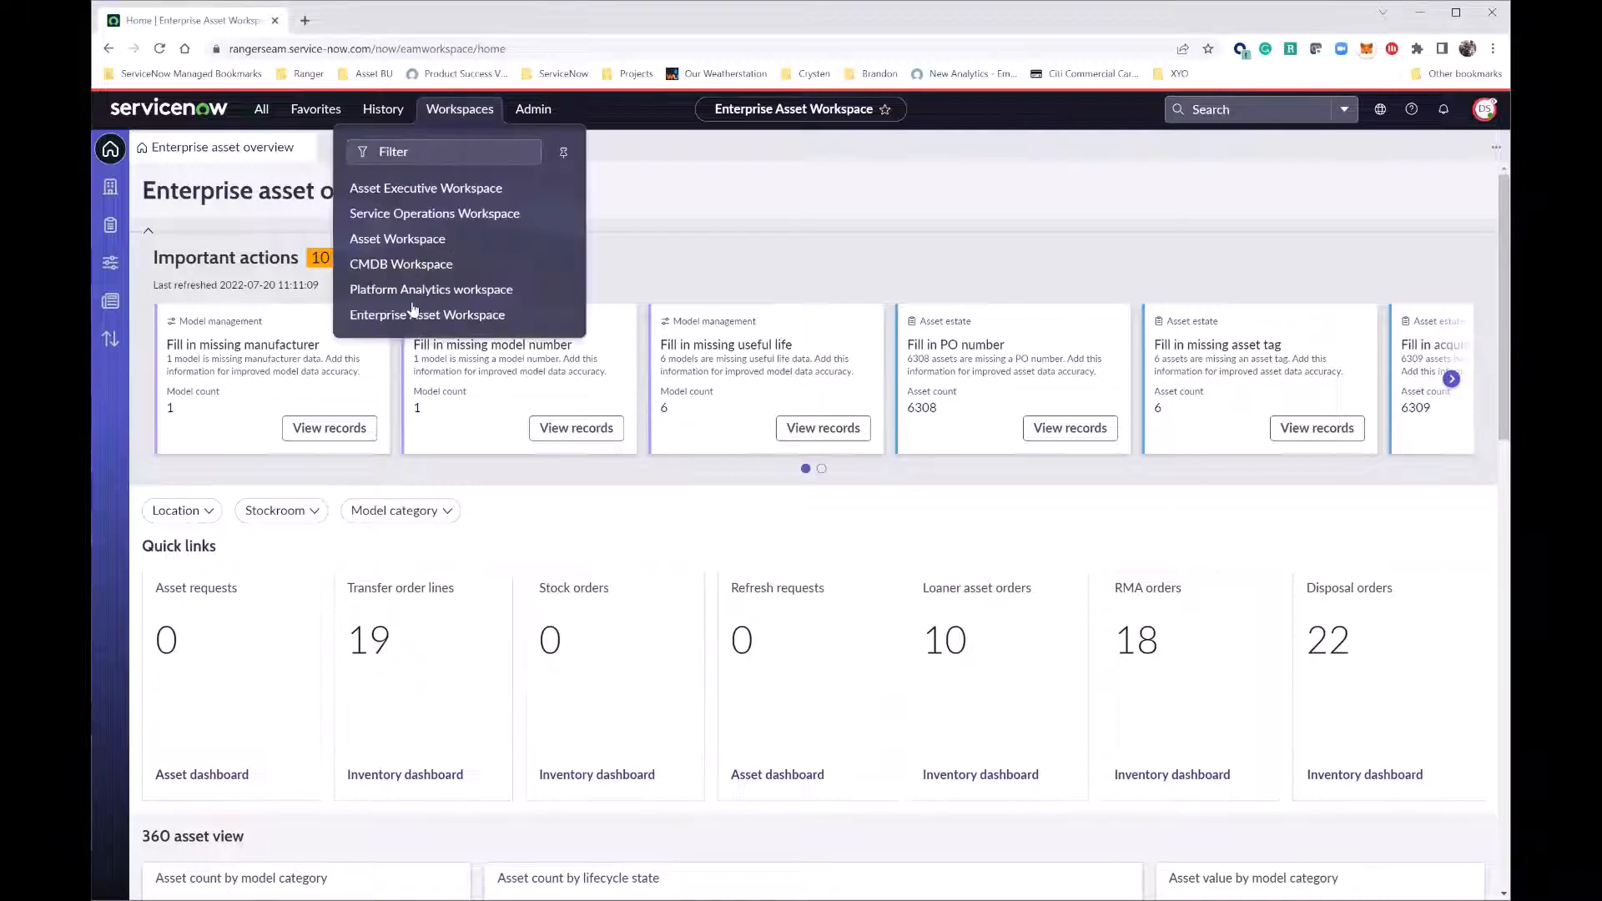
left_click(912, 192)
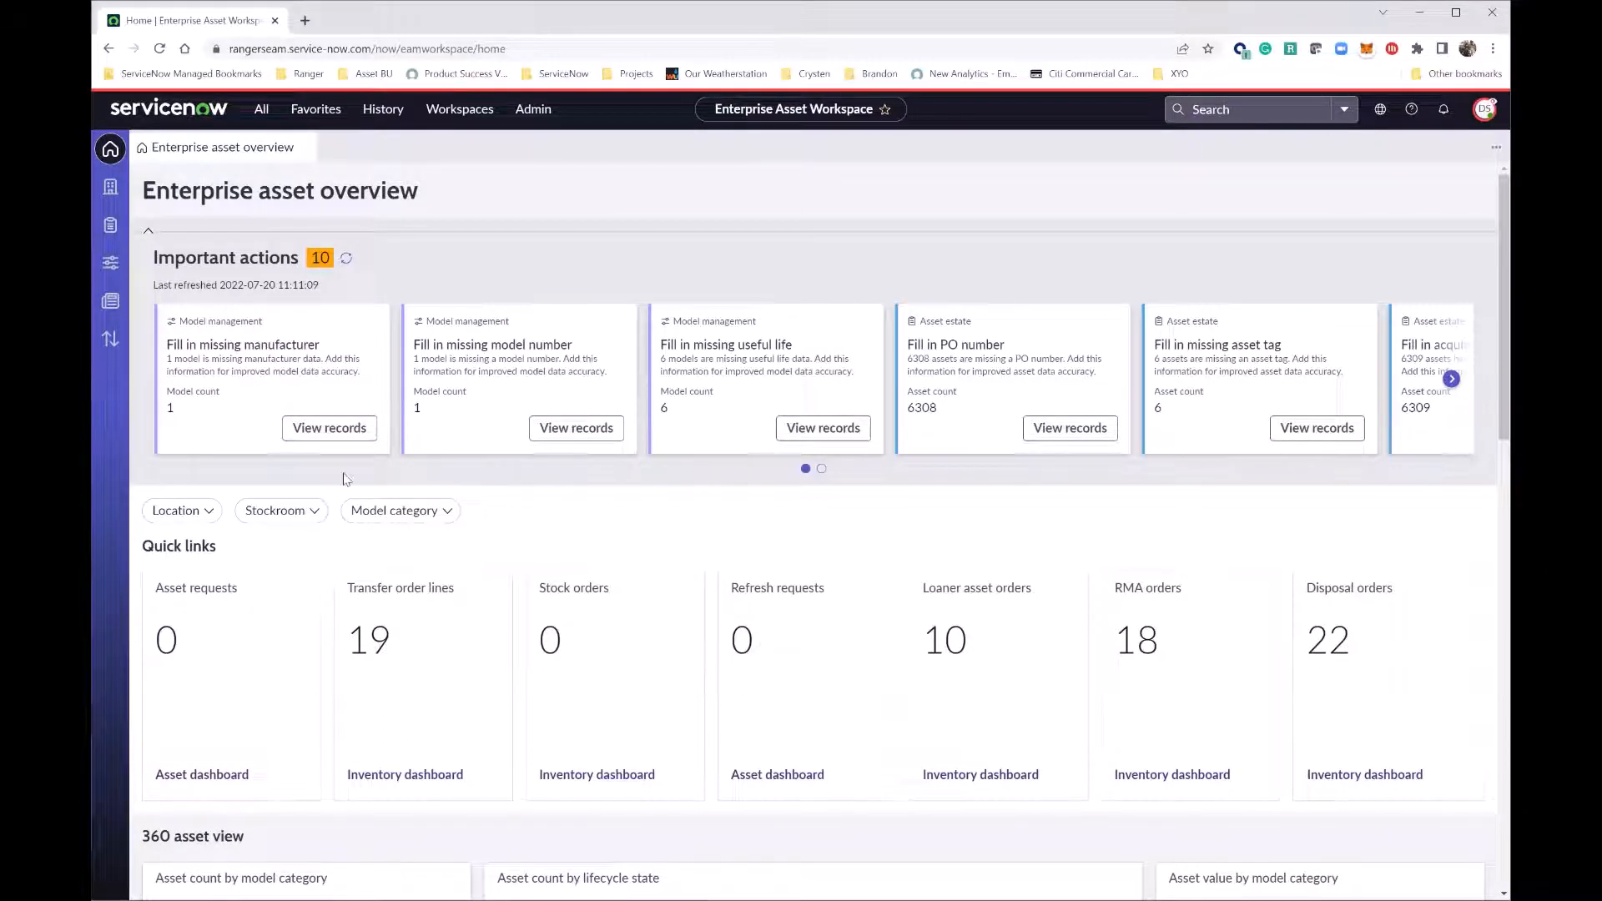
scroll(459, 562, "down", 3)
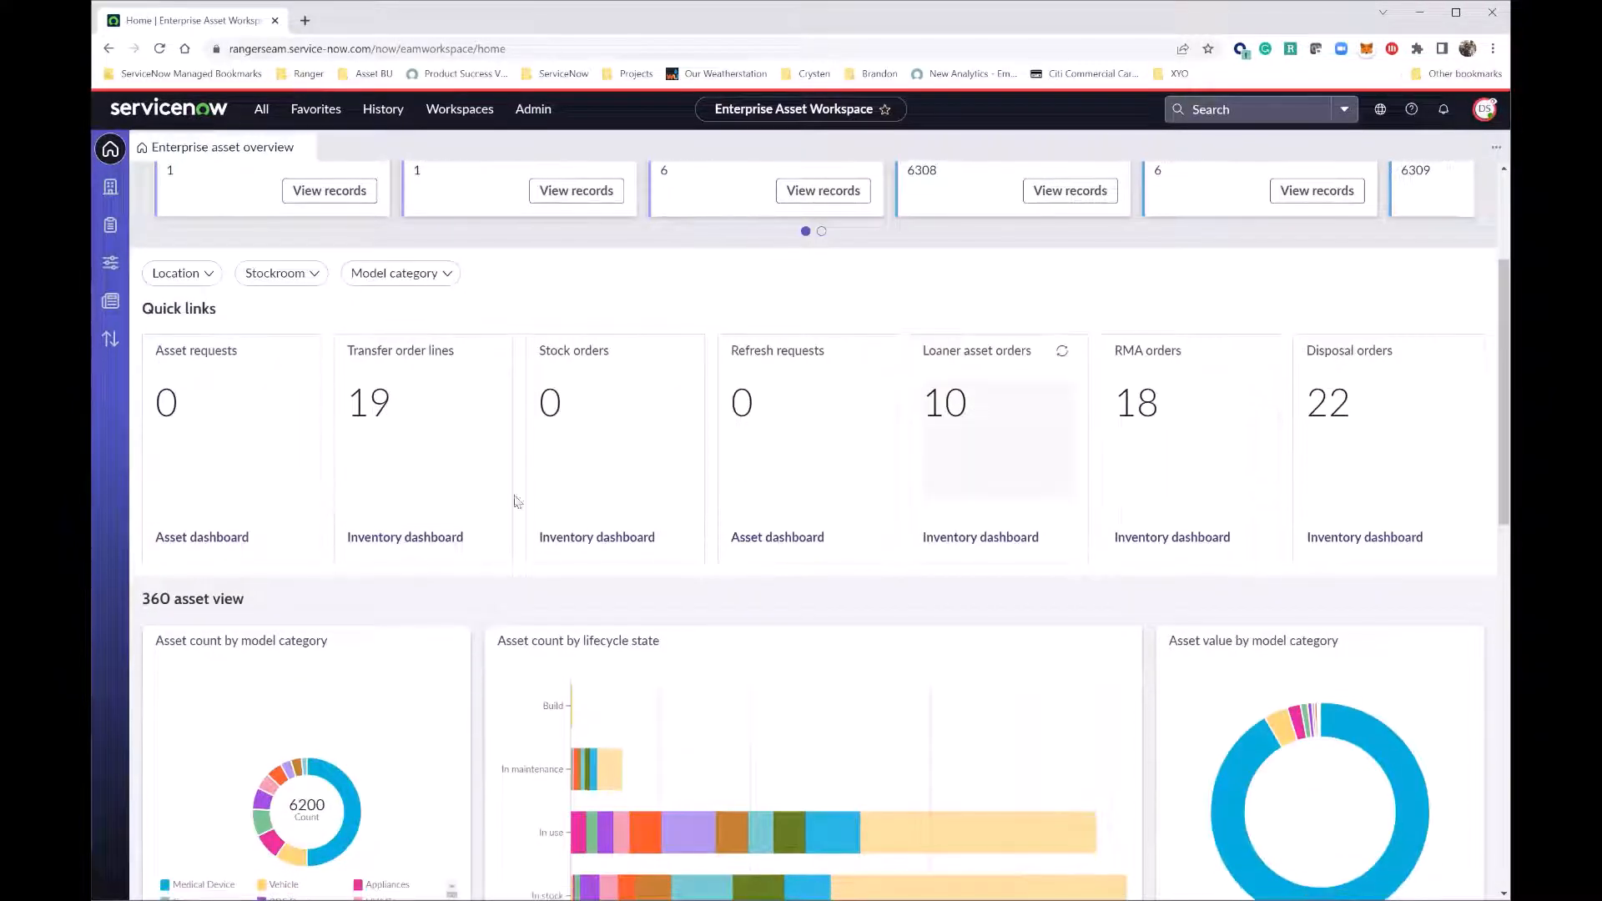
scroll(738, 652, "down", 5)
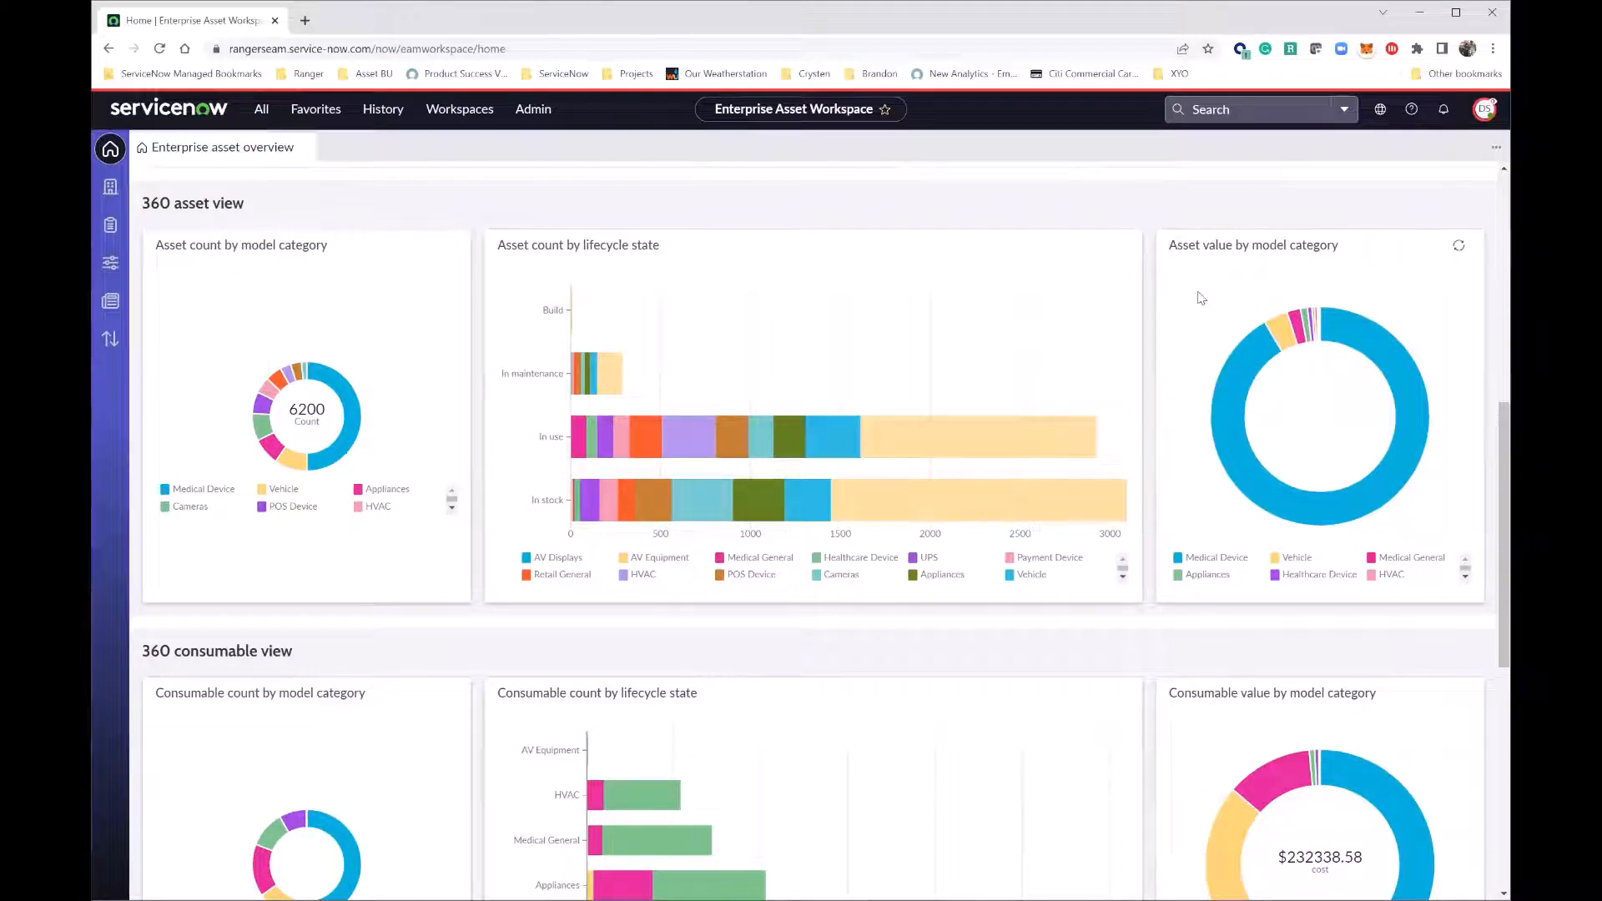
scroll(1049, 352, "down", 4)
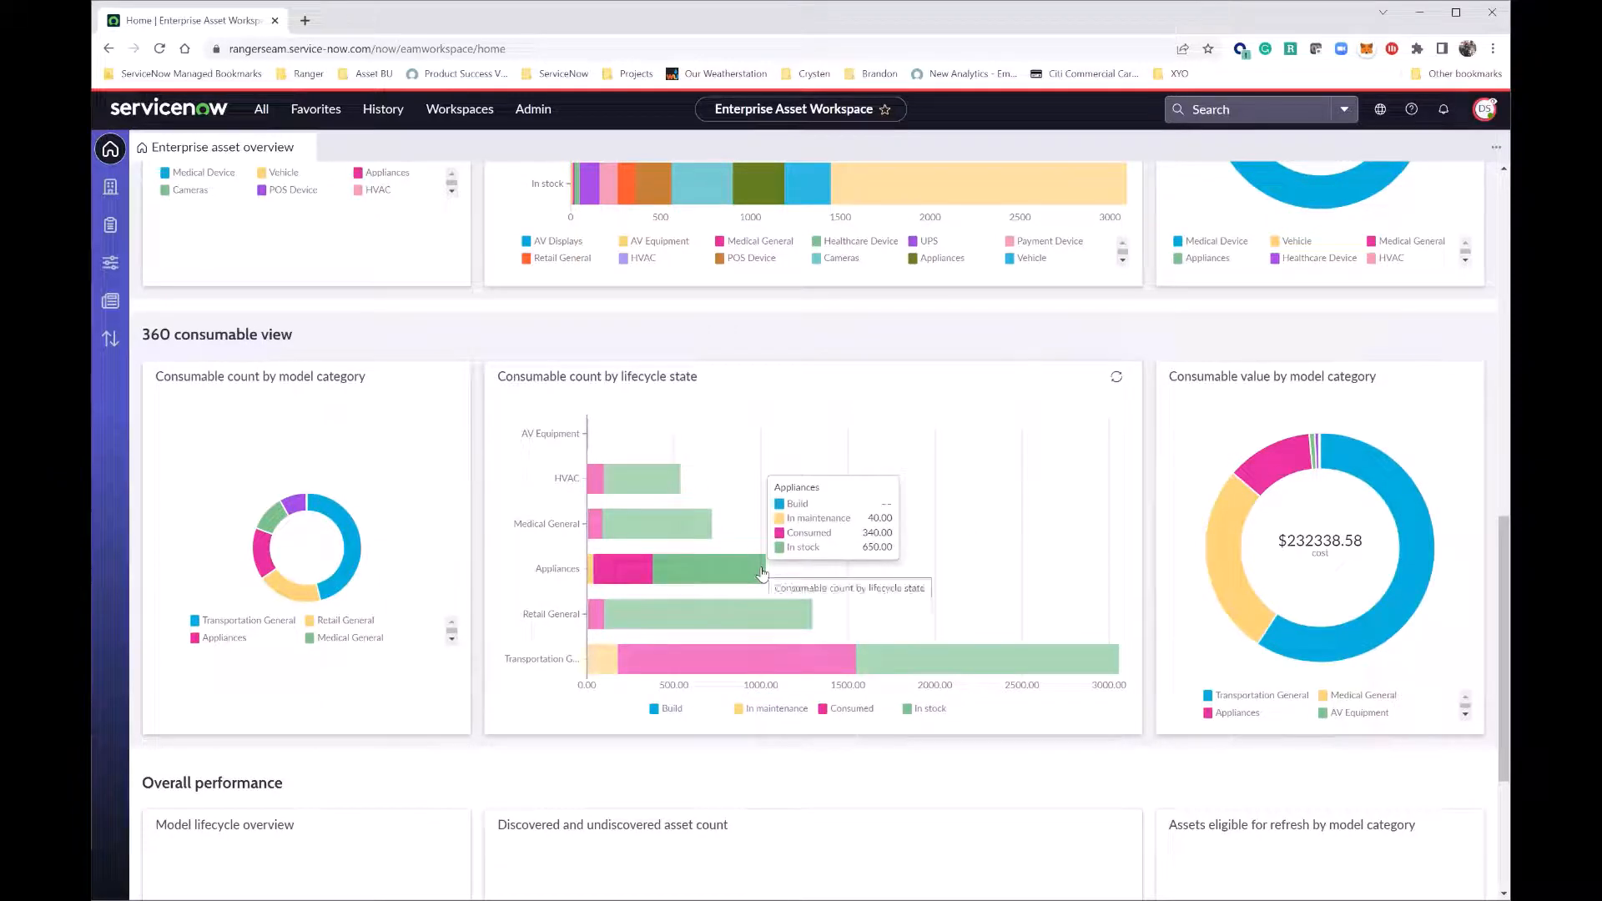
scroll(762, 572, "down", 4)
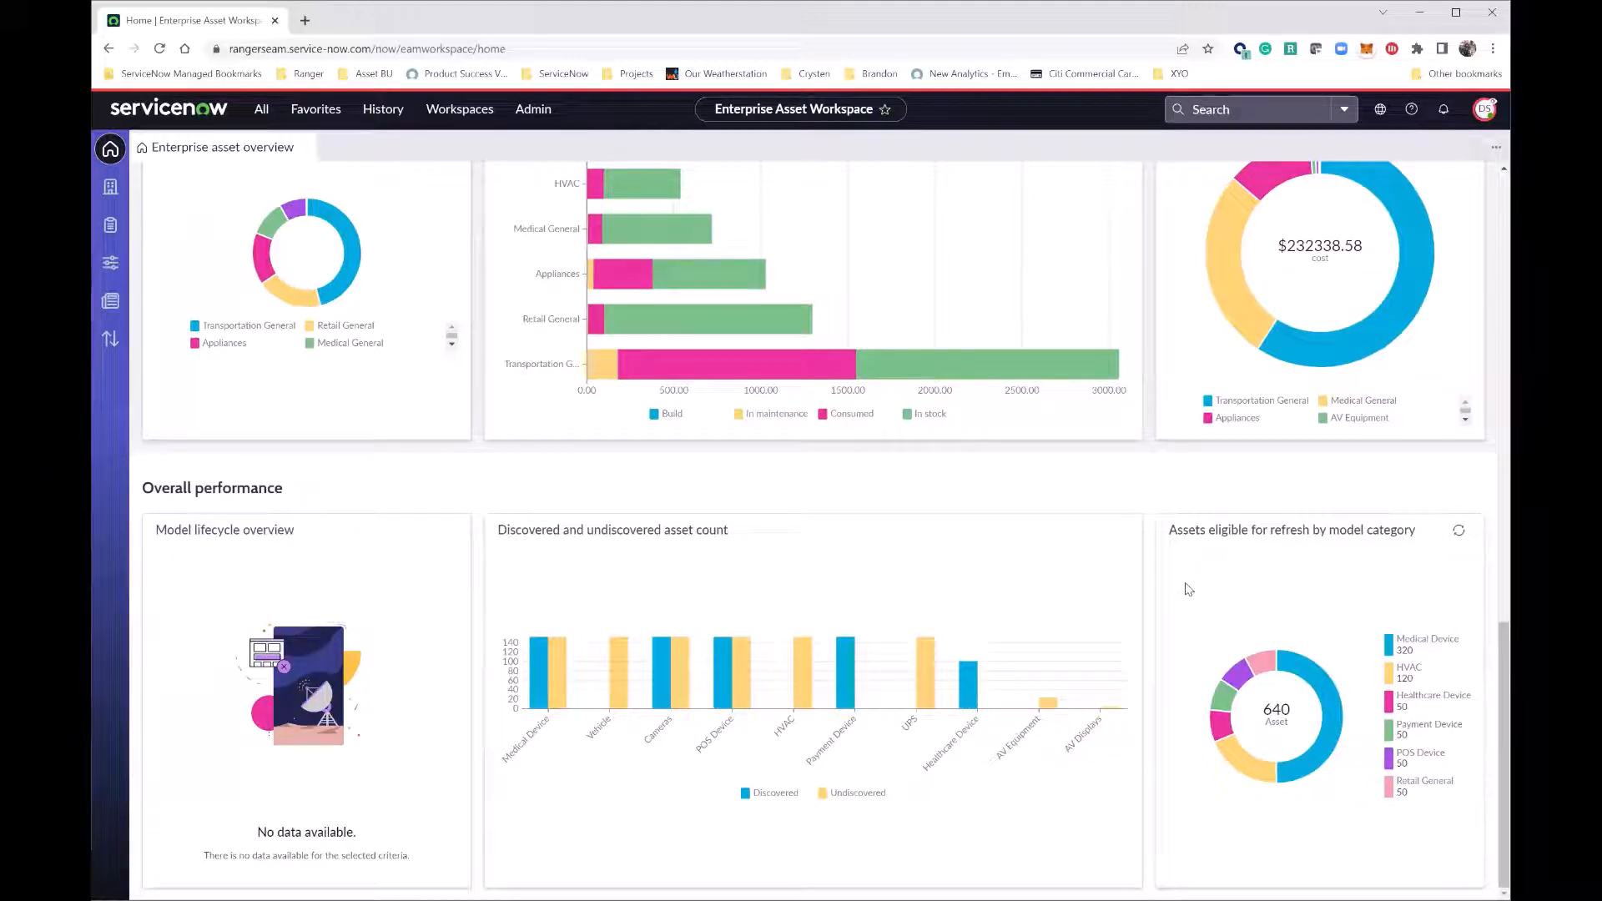
scroll(1190, 590, "up", 8)
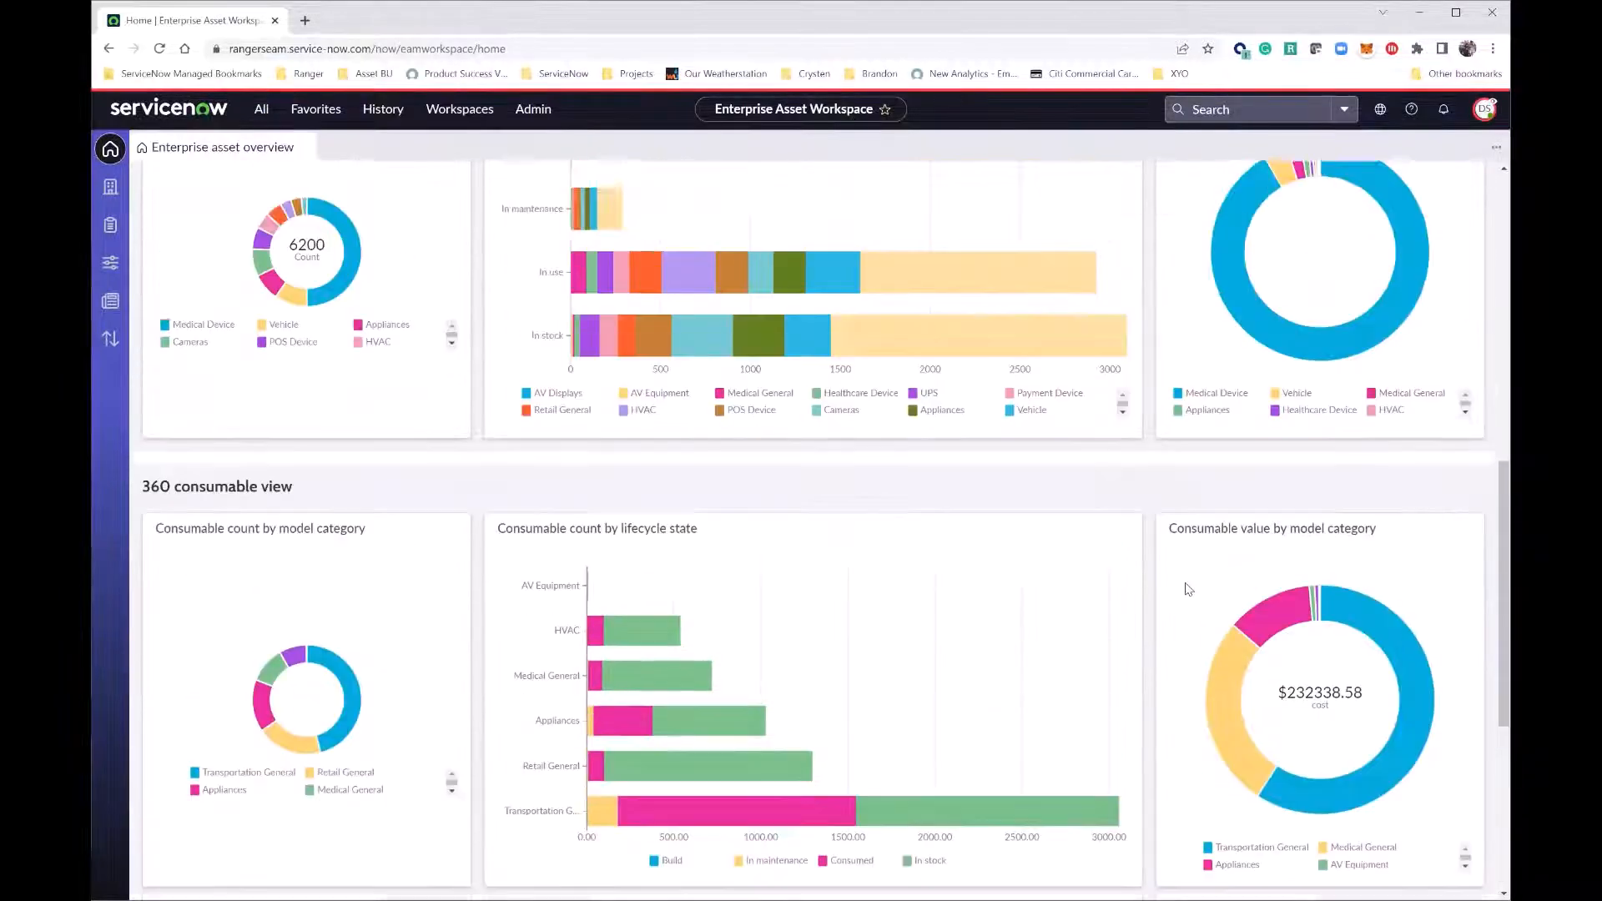
scroll(1189, 589, "up", 7)
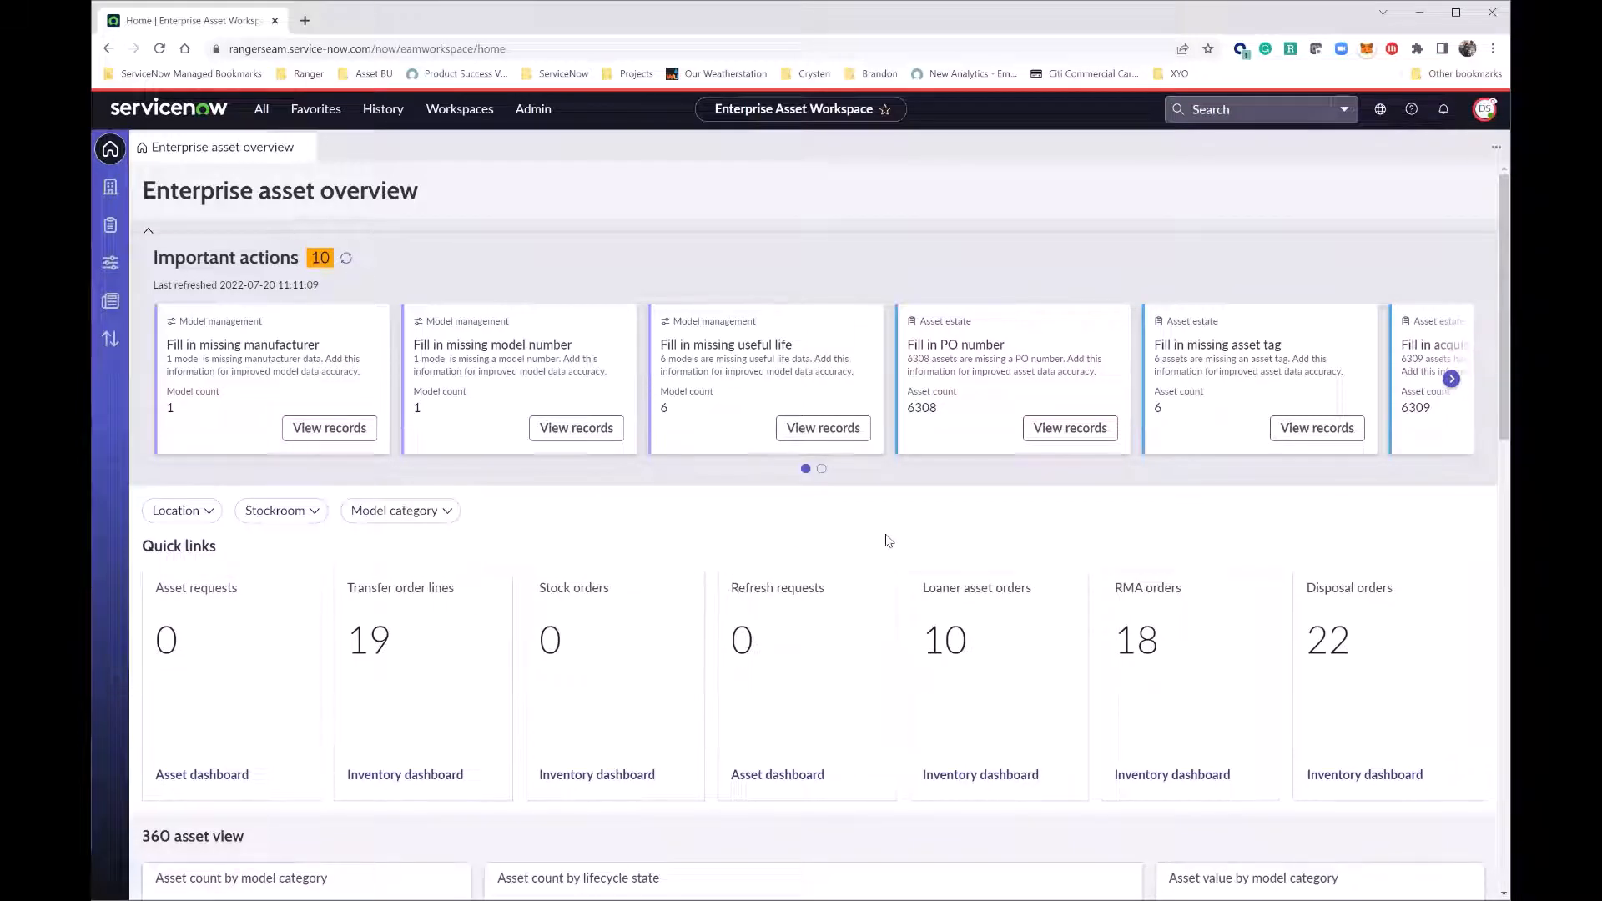
scroll(889, 541, "down", 6)
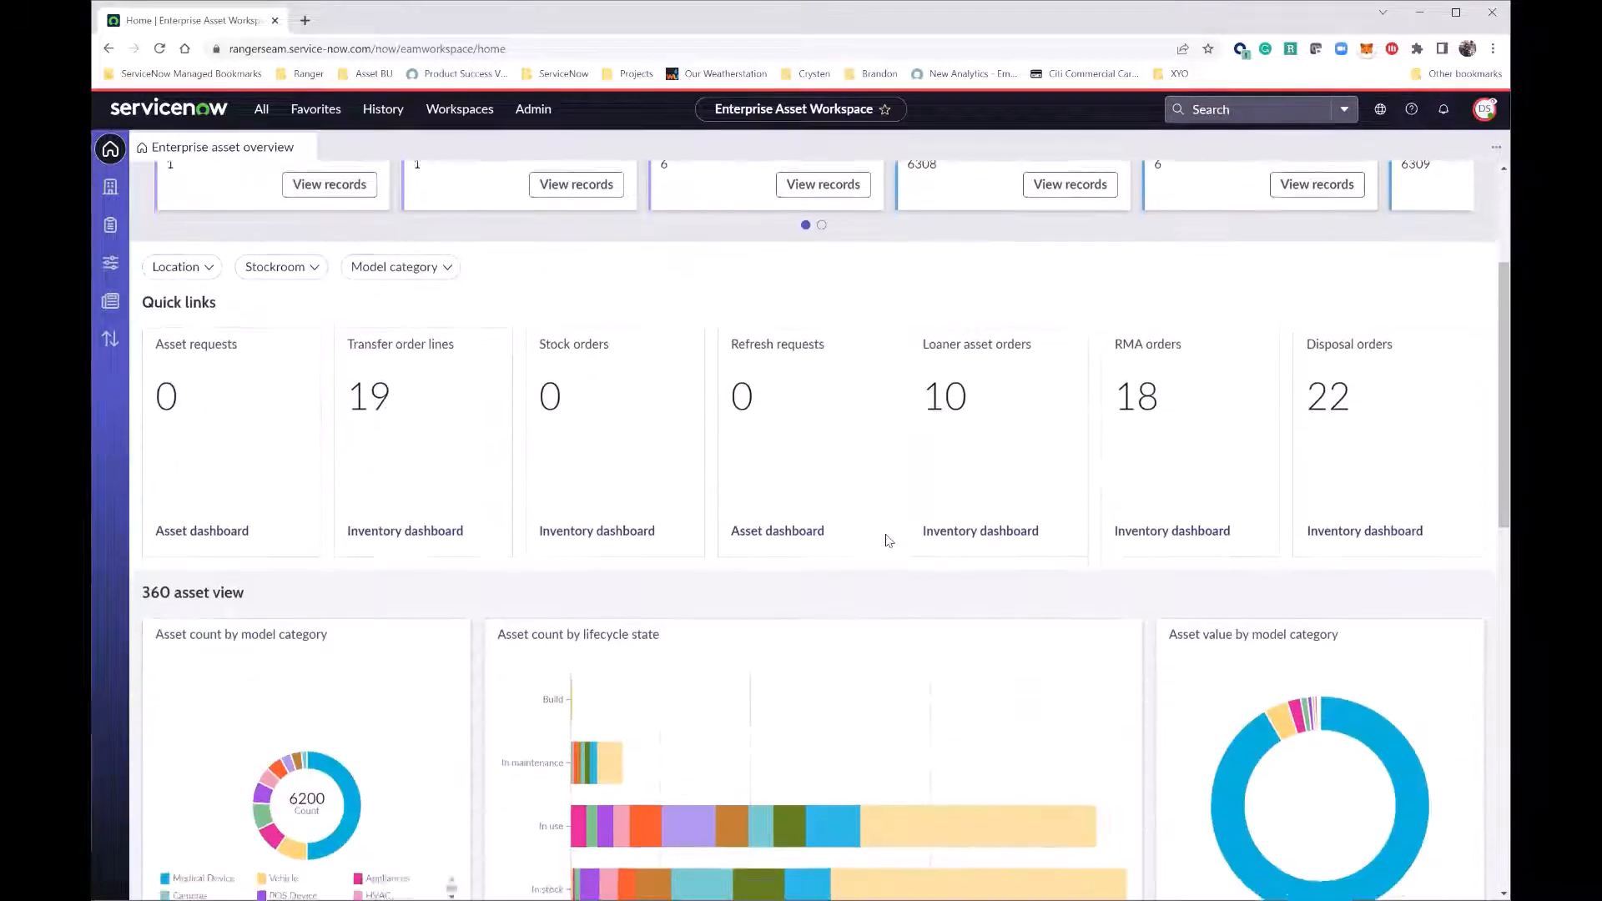
scroll(889, 541, "up", 6)
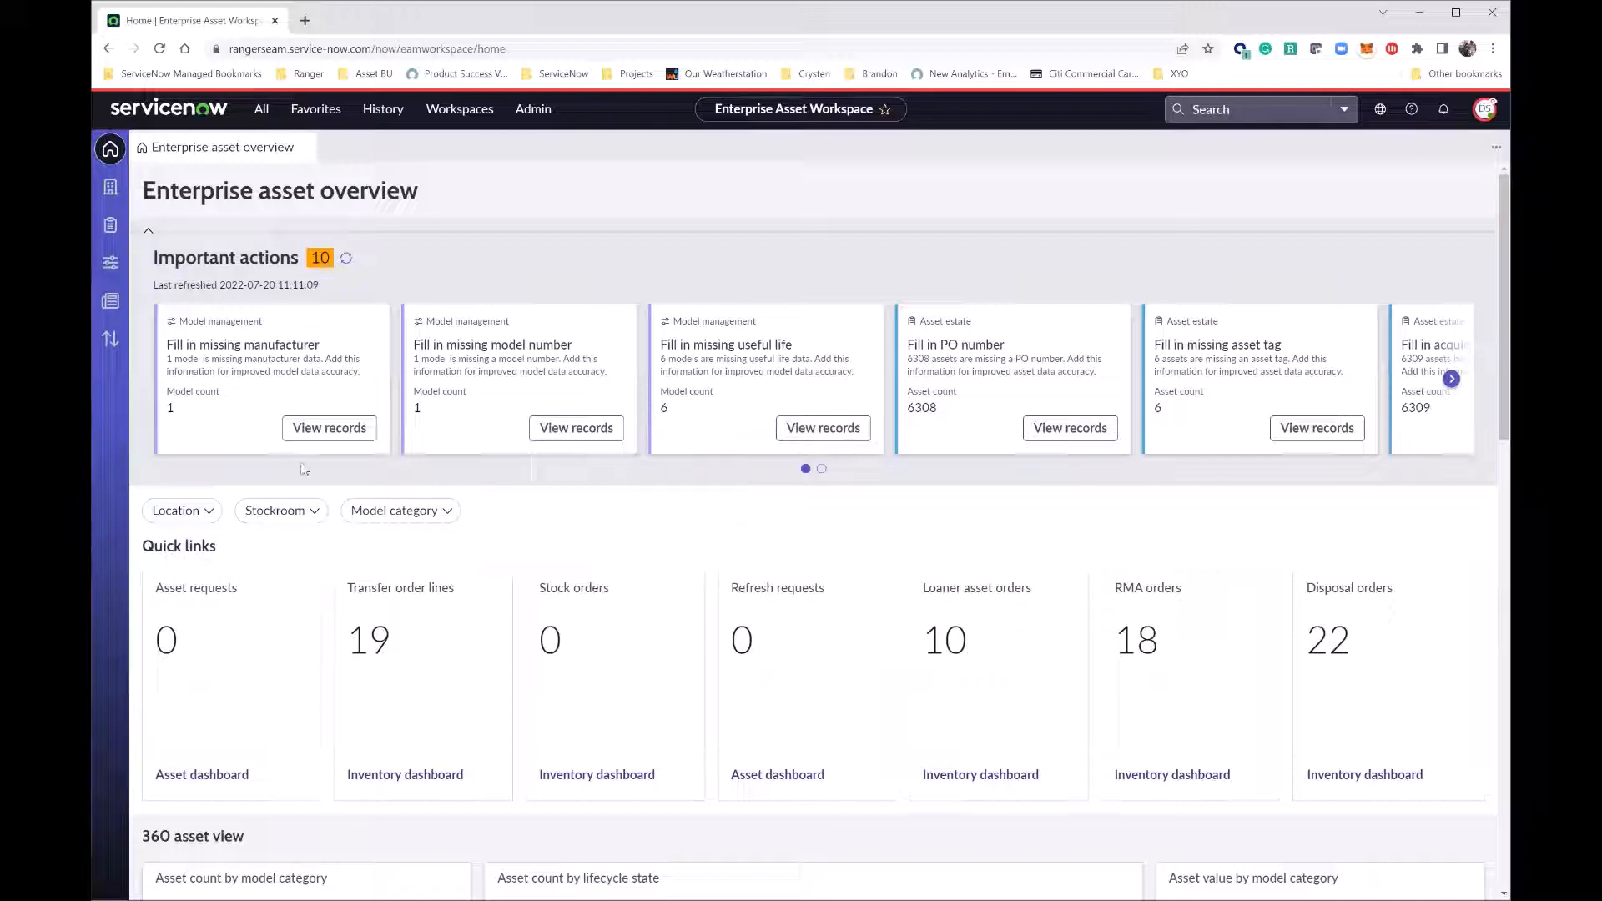
Step: Open Enterprise model management and inspect the filter conditions applied to the facility models list
left_click(111, 264)
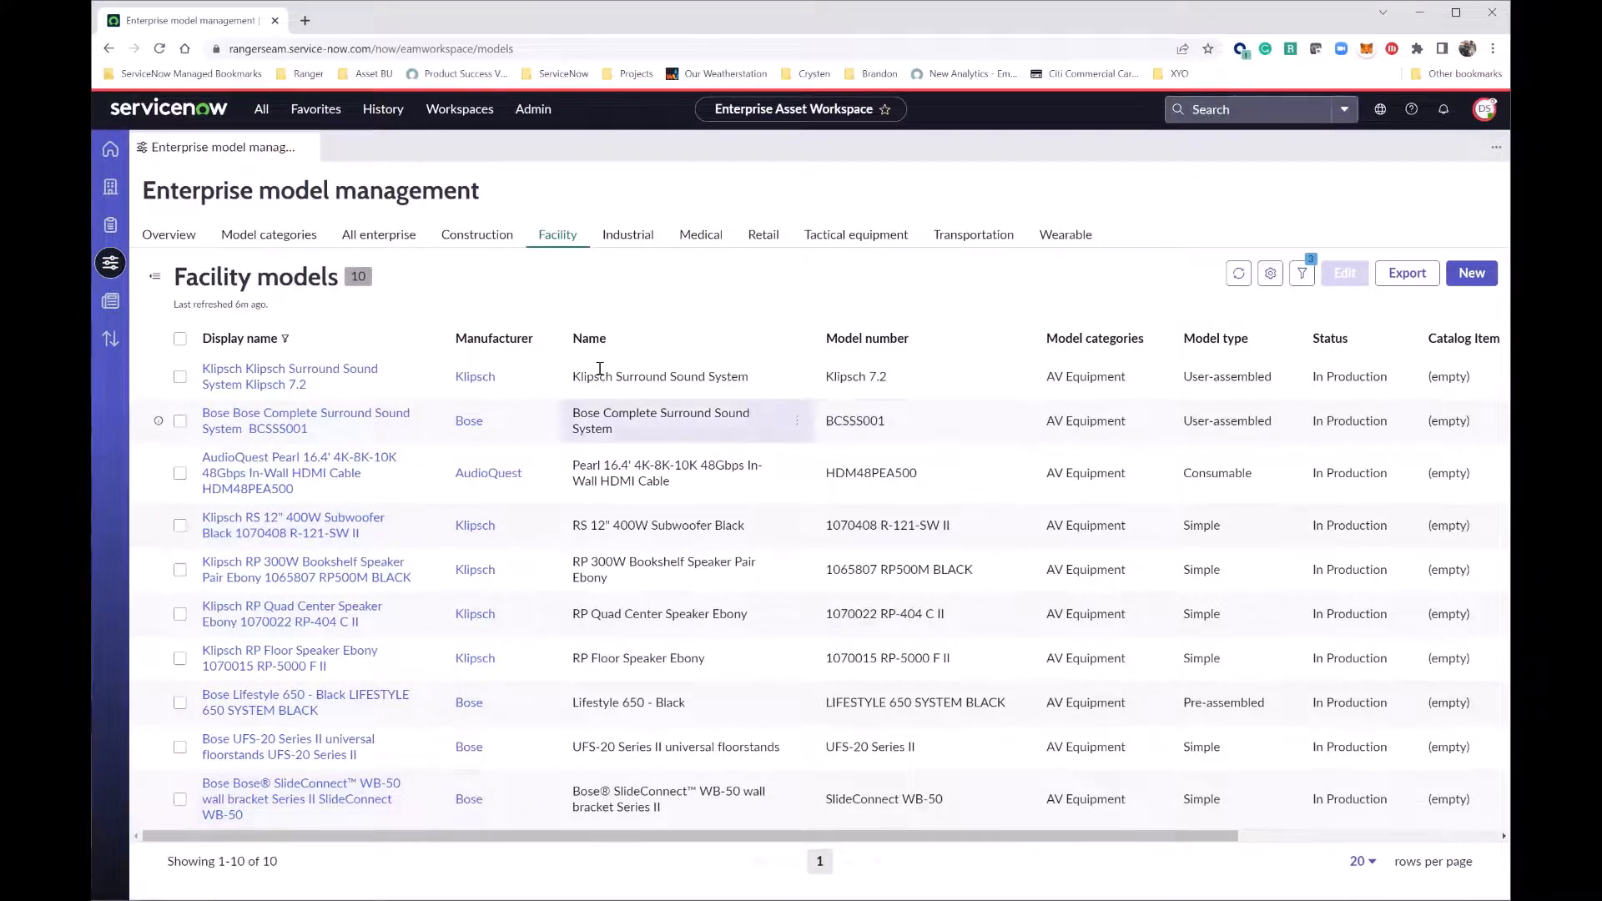
left_click(1303, 275)
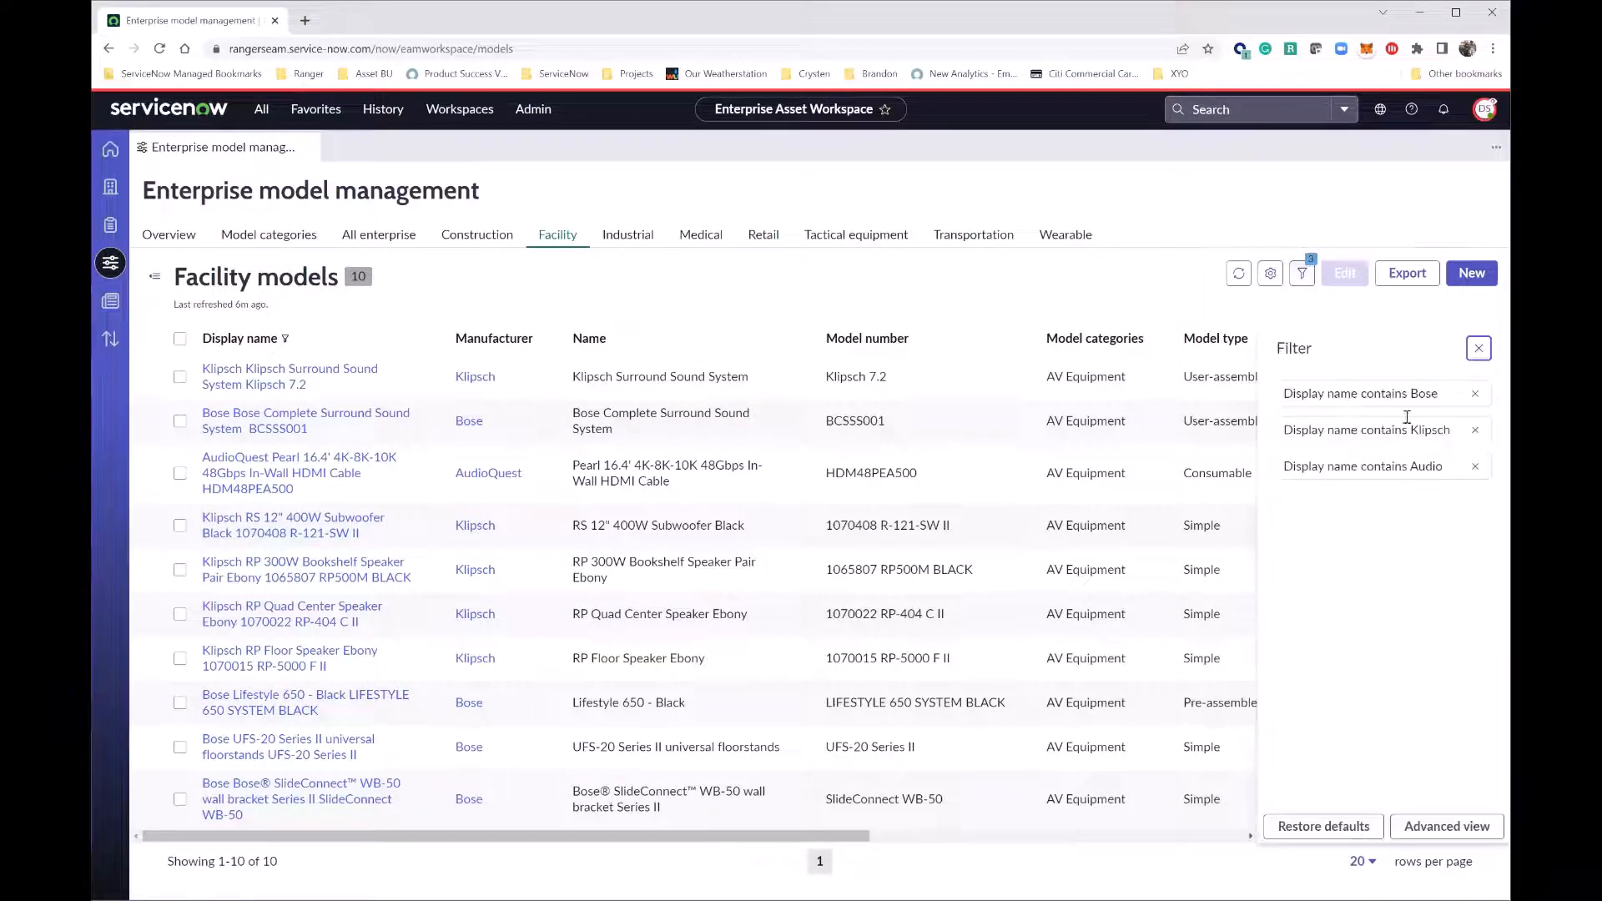
left_click(1479, 348)
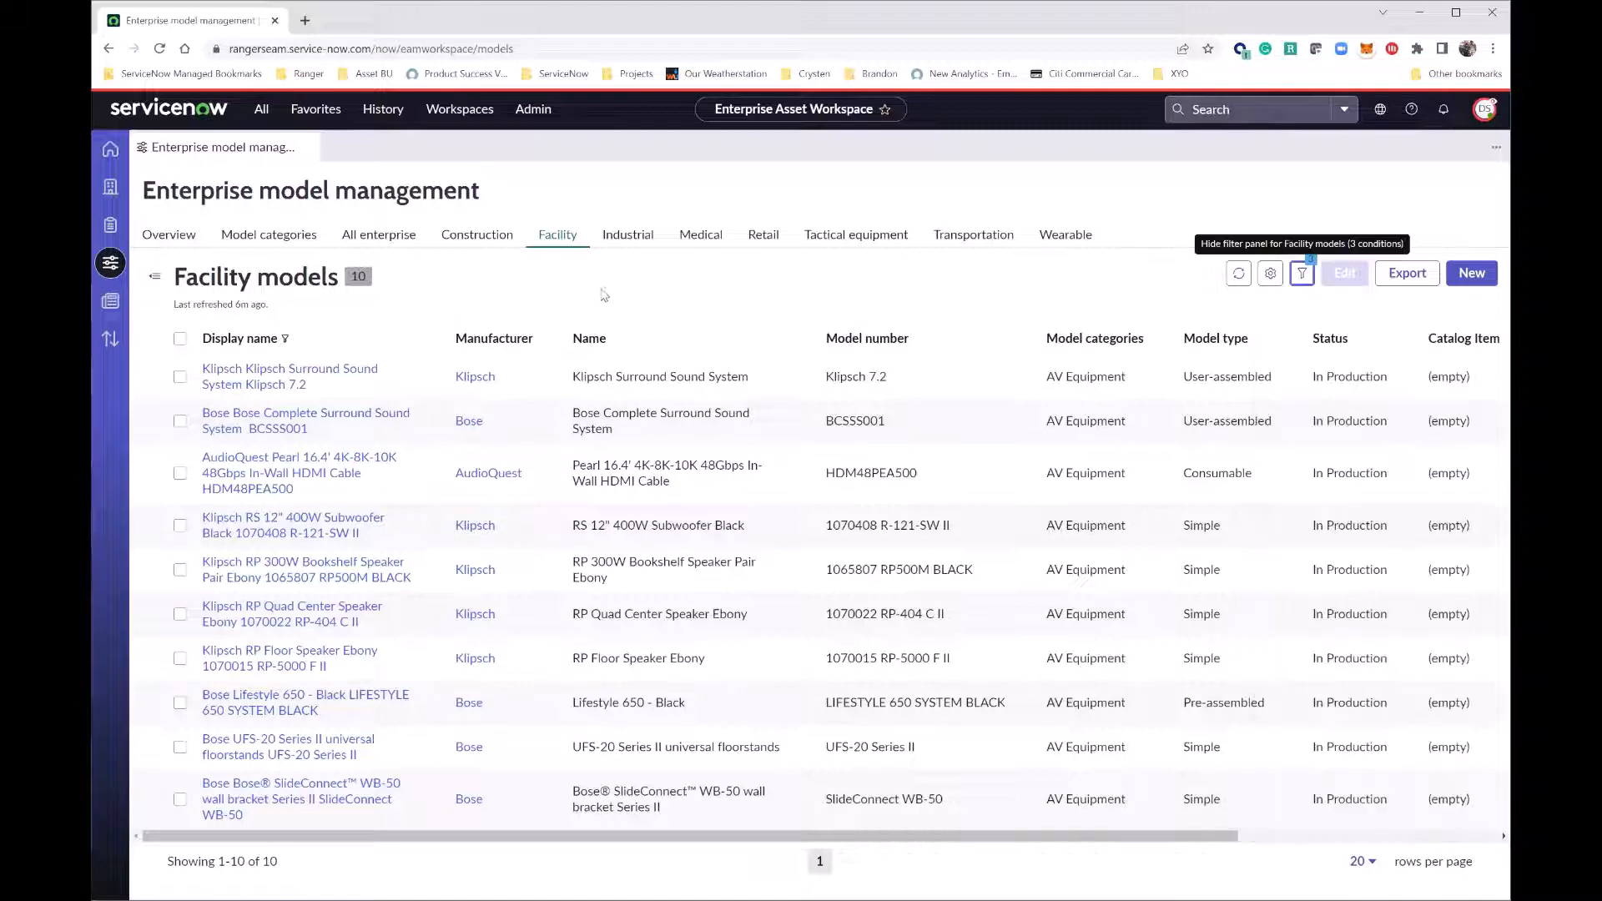
Step: Examine the model management overview, including important actions, end-of-life models, missing data, model status and the enterprise model risk heatmap
left_click(158, 244)
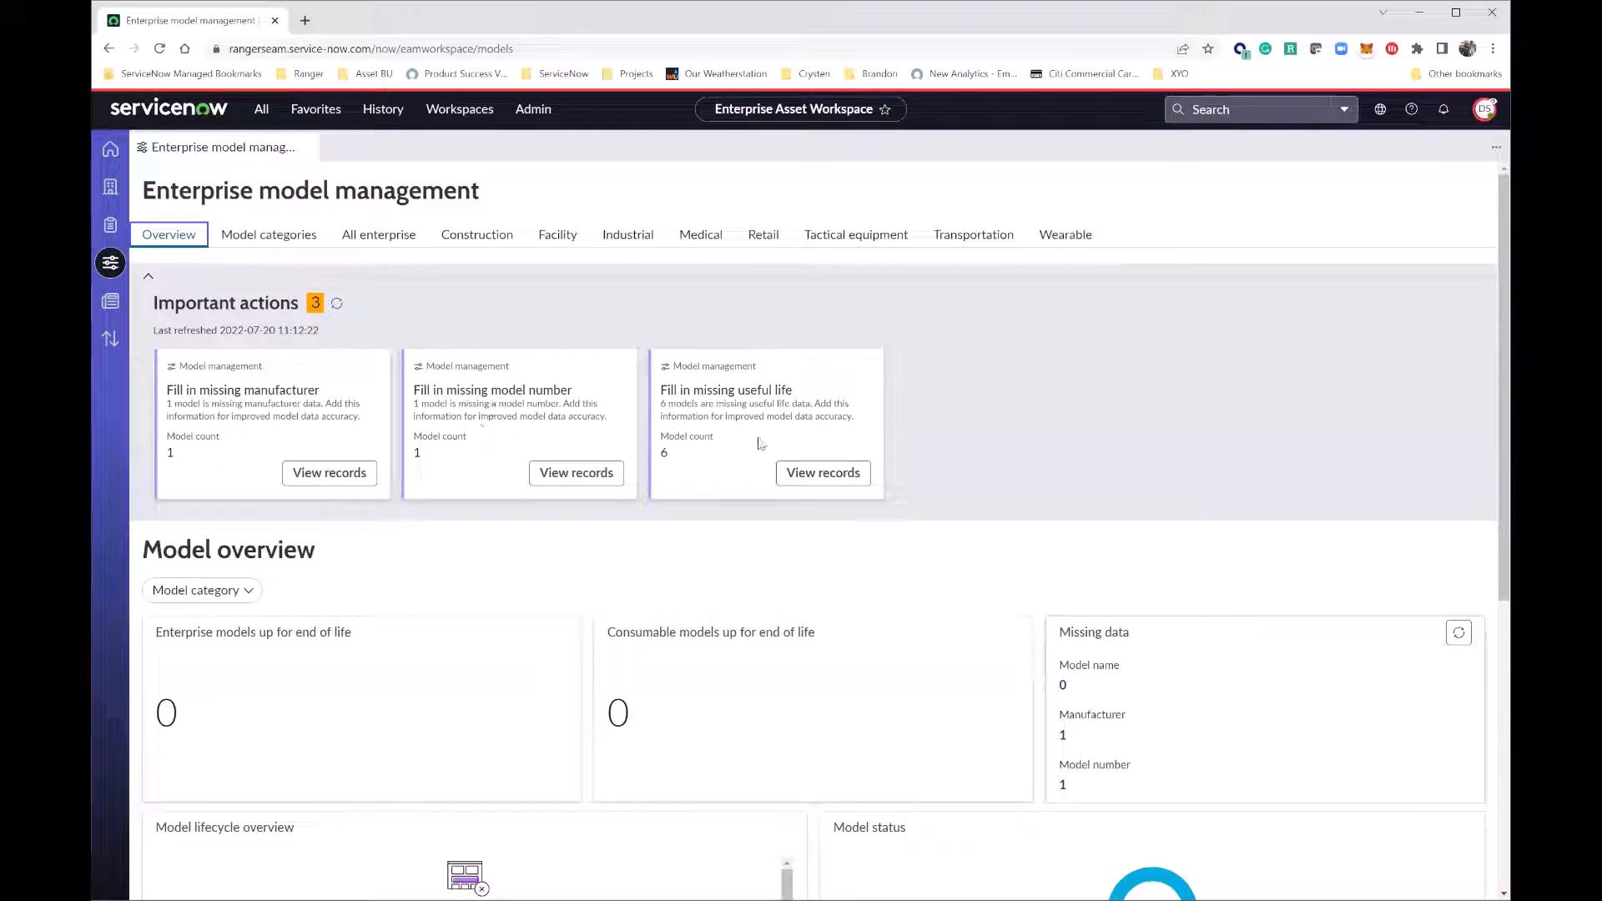
scroll(629, 553, "down", 3)
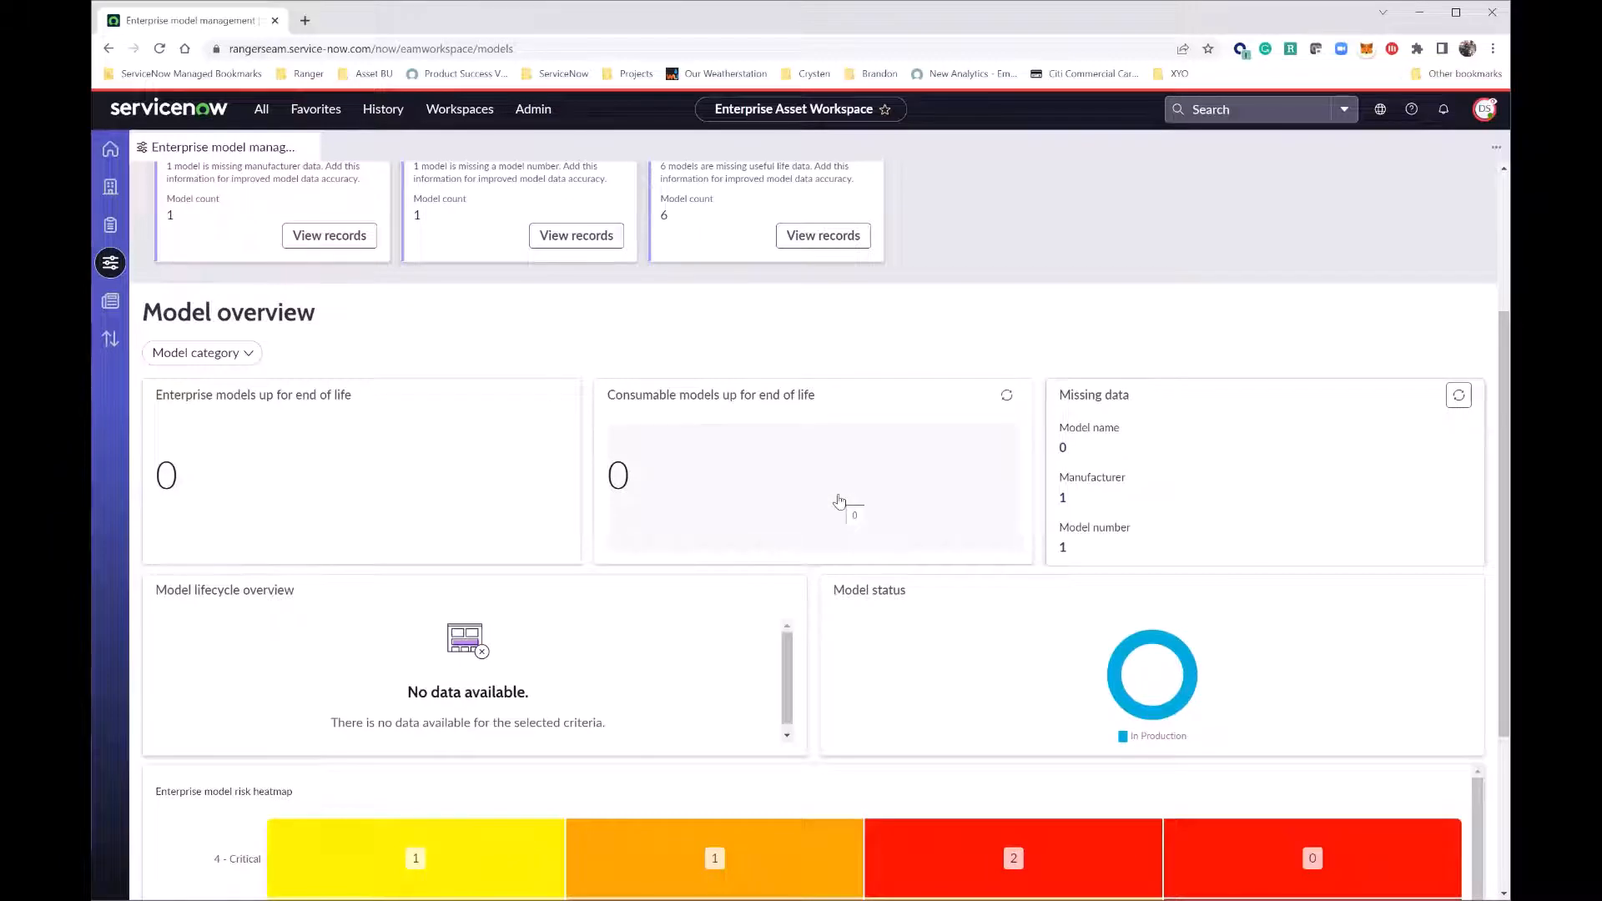
scroll(840, 501, "down", 3)
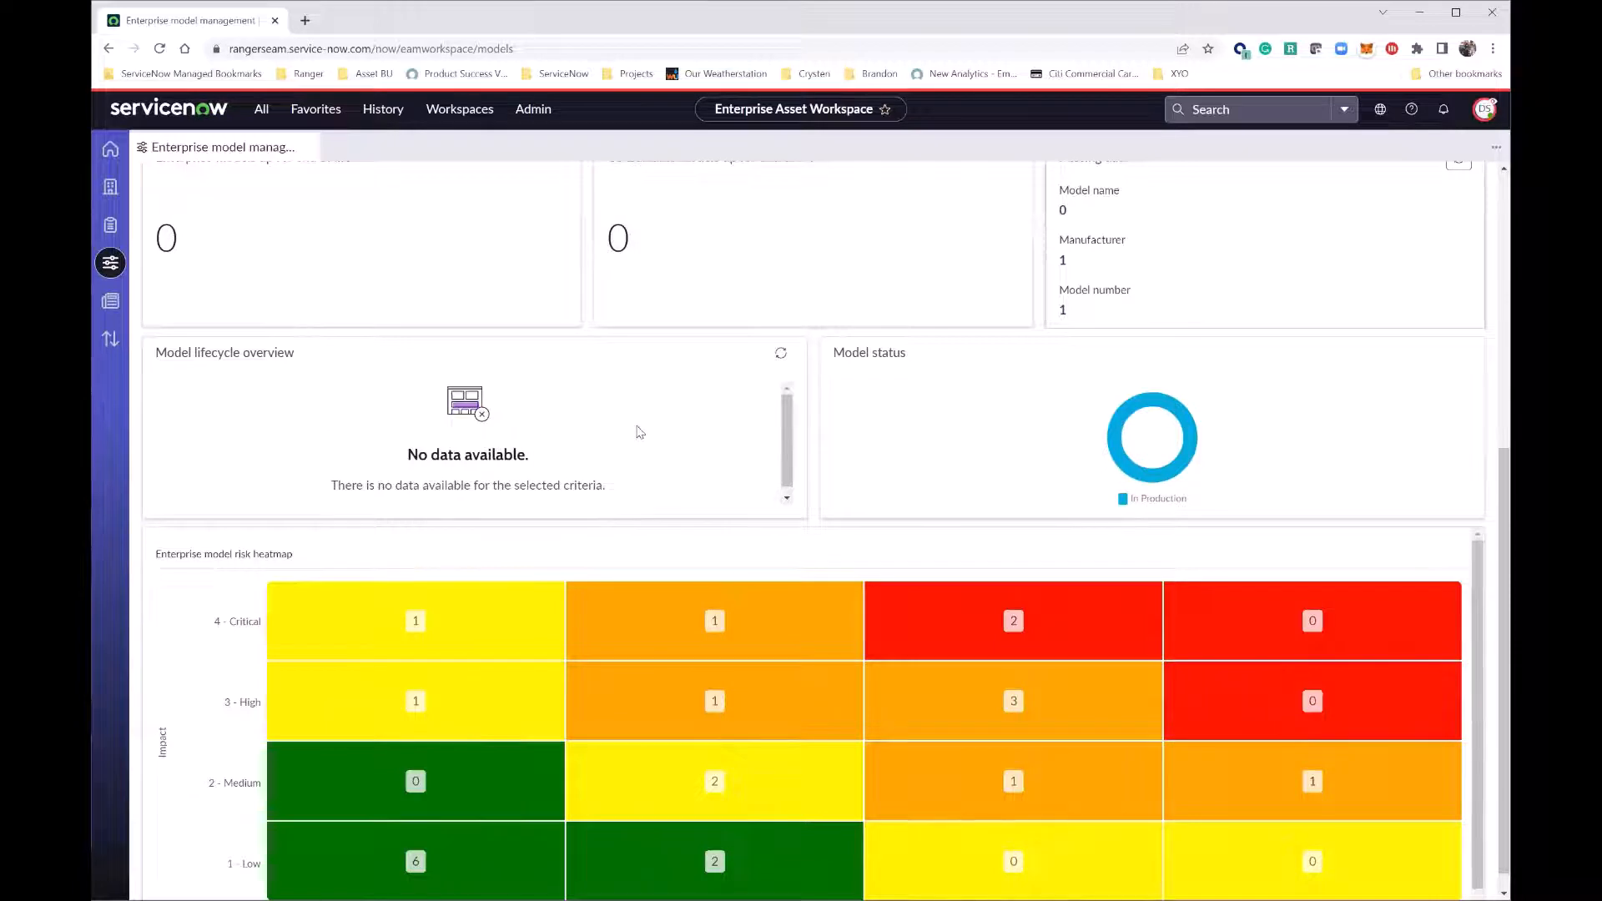
scroll(640, 433, "down", 1)
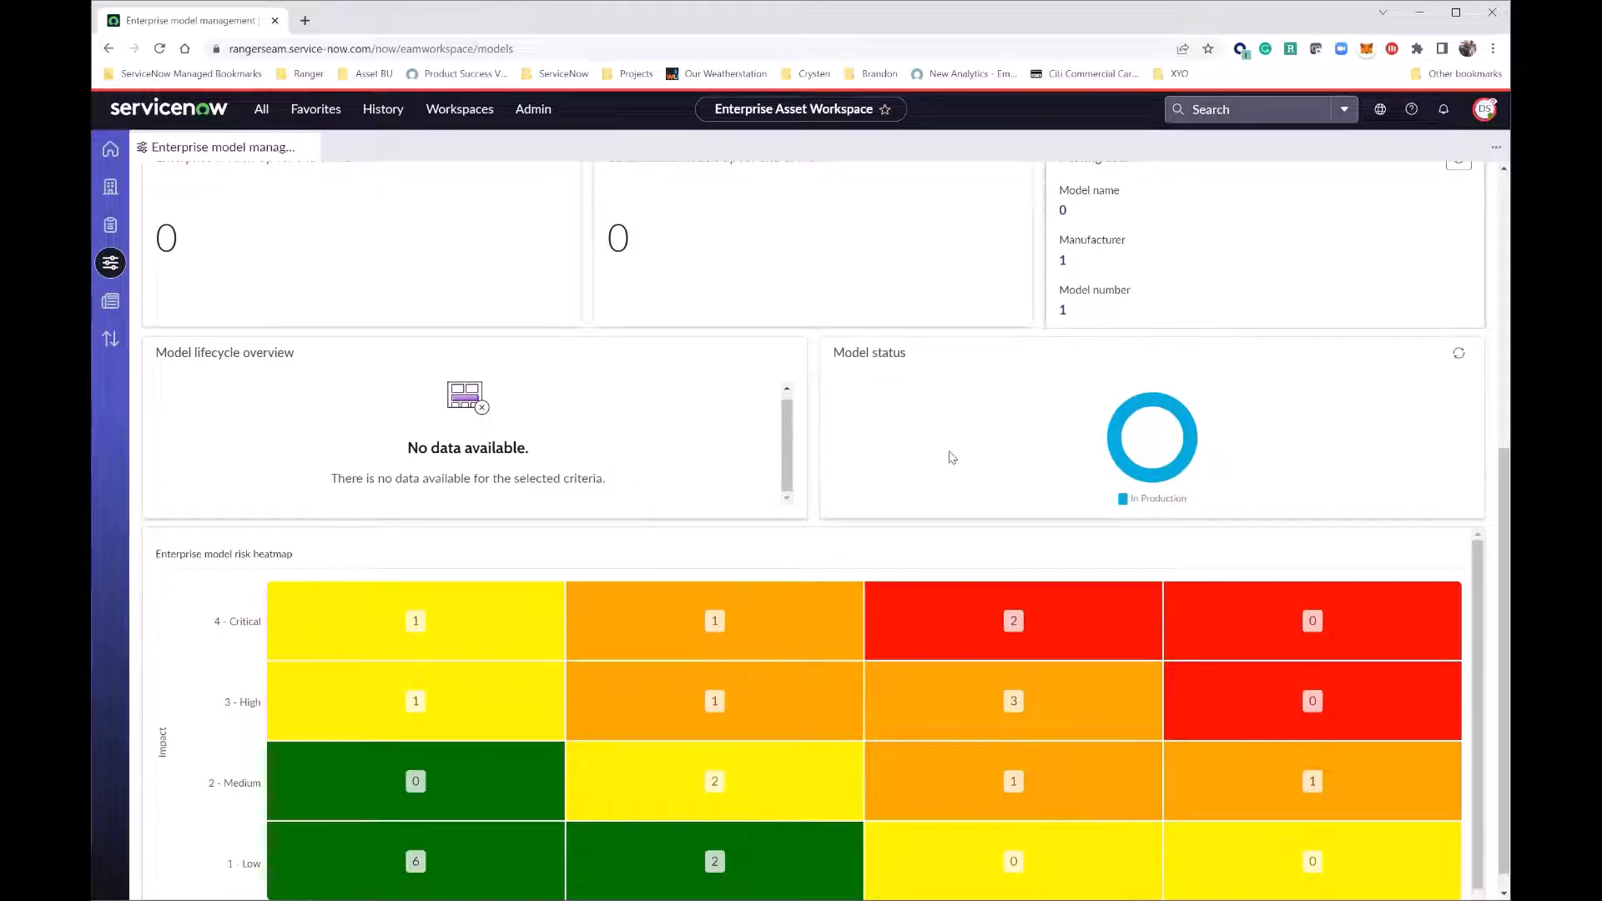
scroll(939, 453, "down", 1)
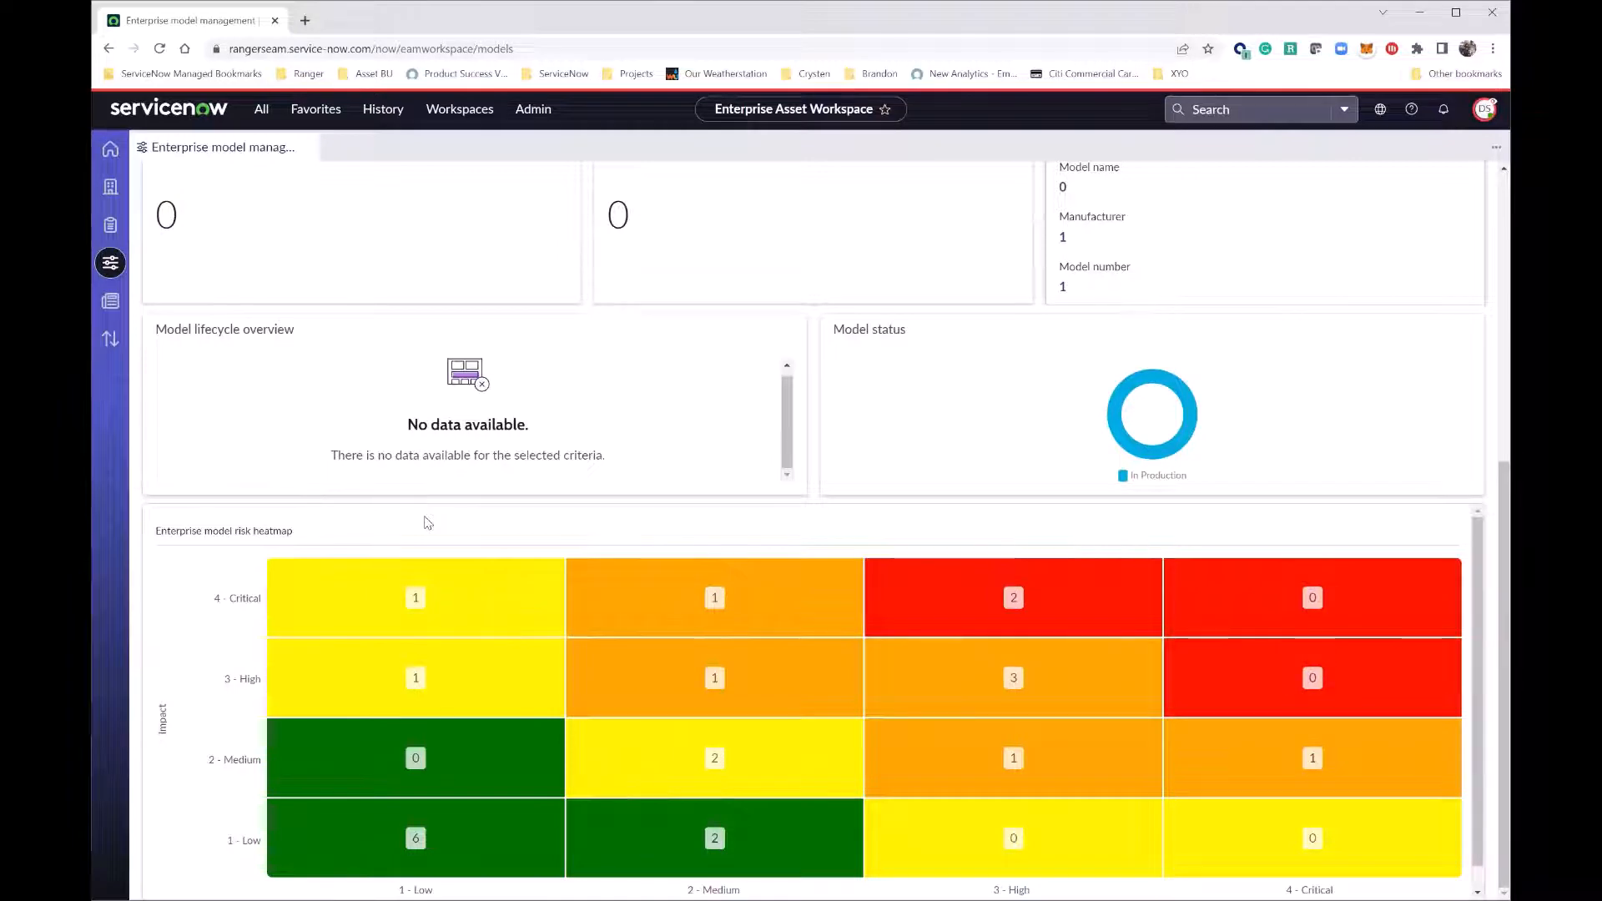
scroll(427, 522, "up", 5)
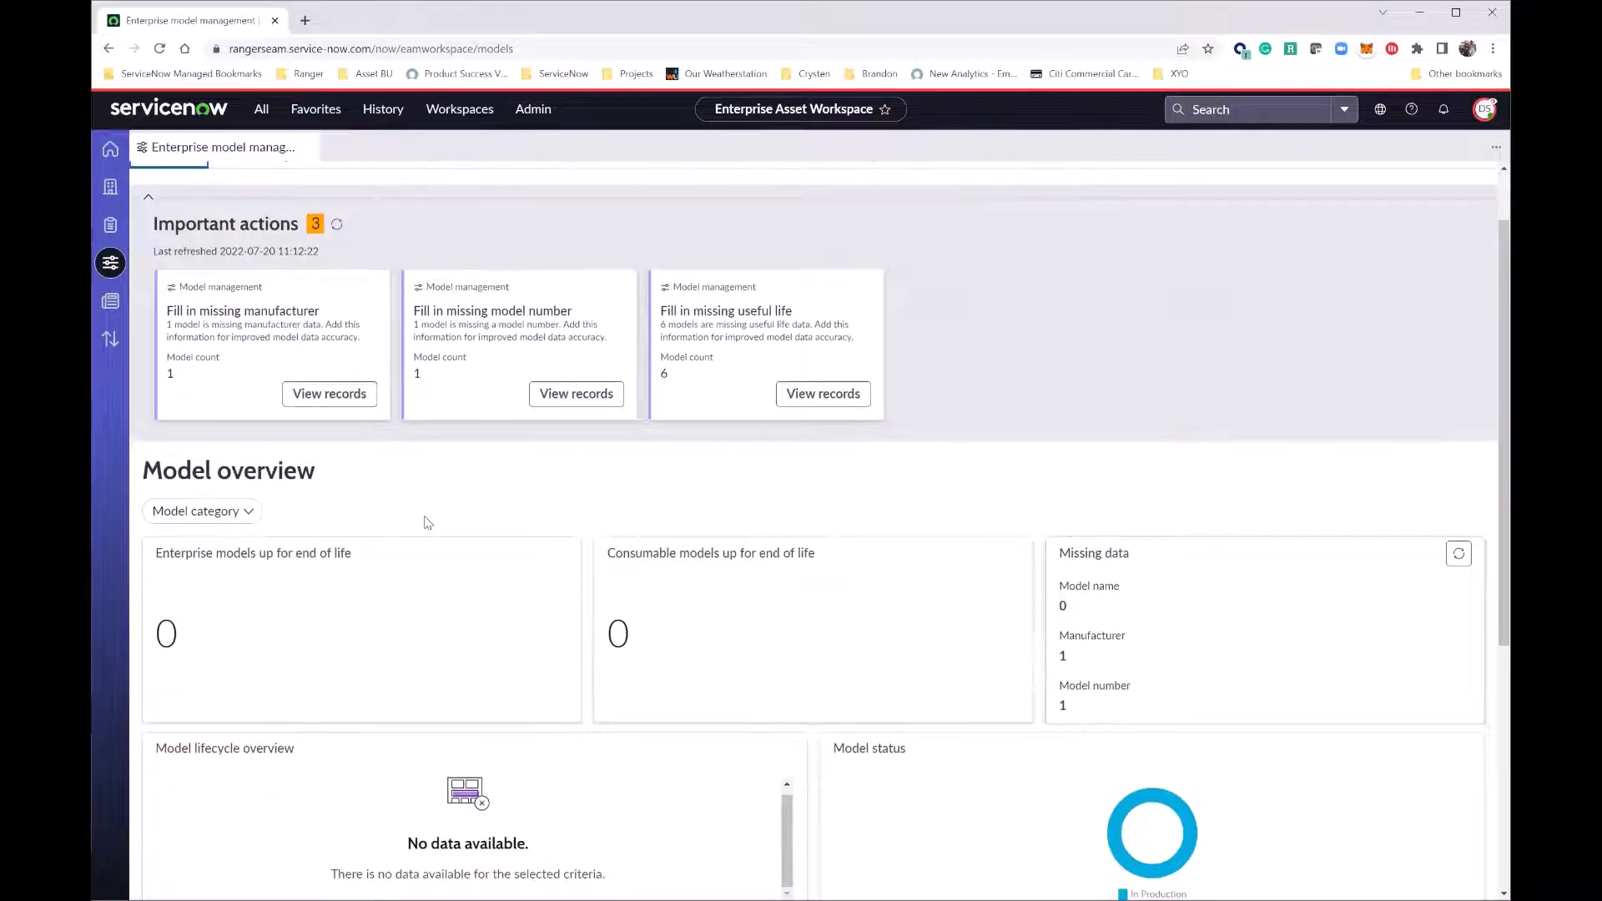
scroll(427, 523, "up", 1)
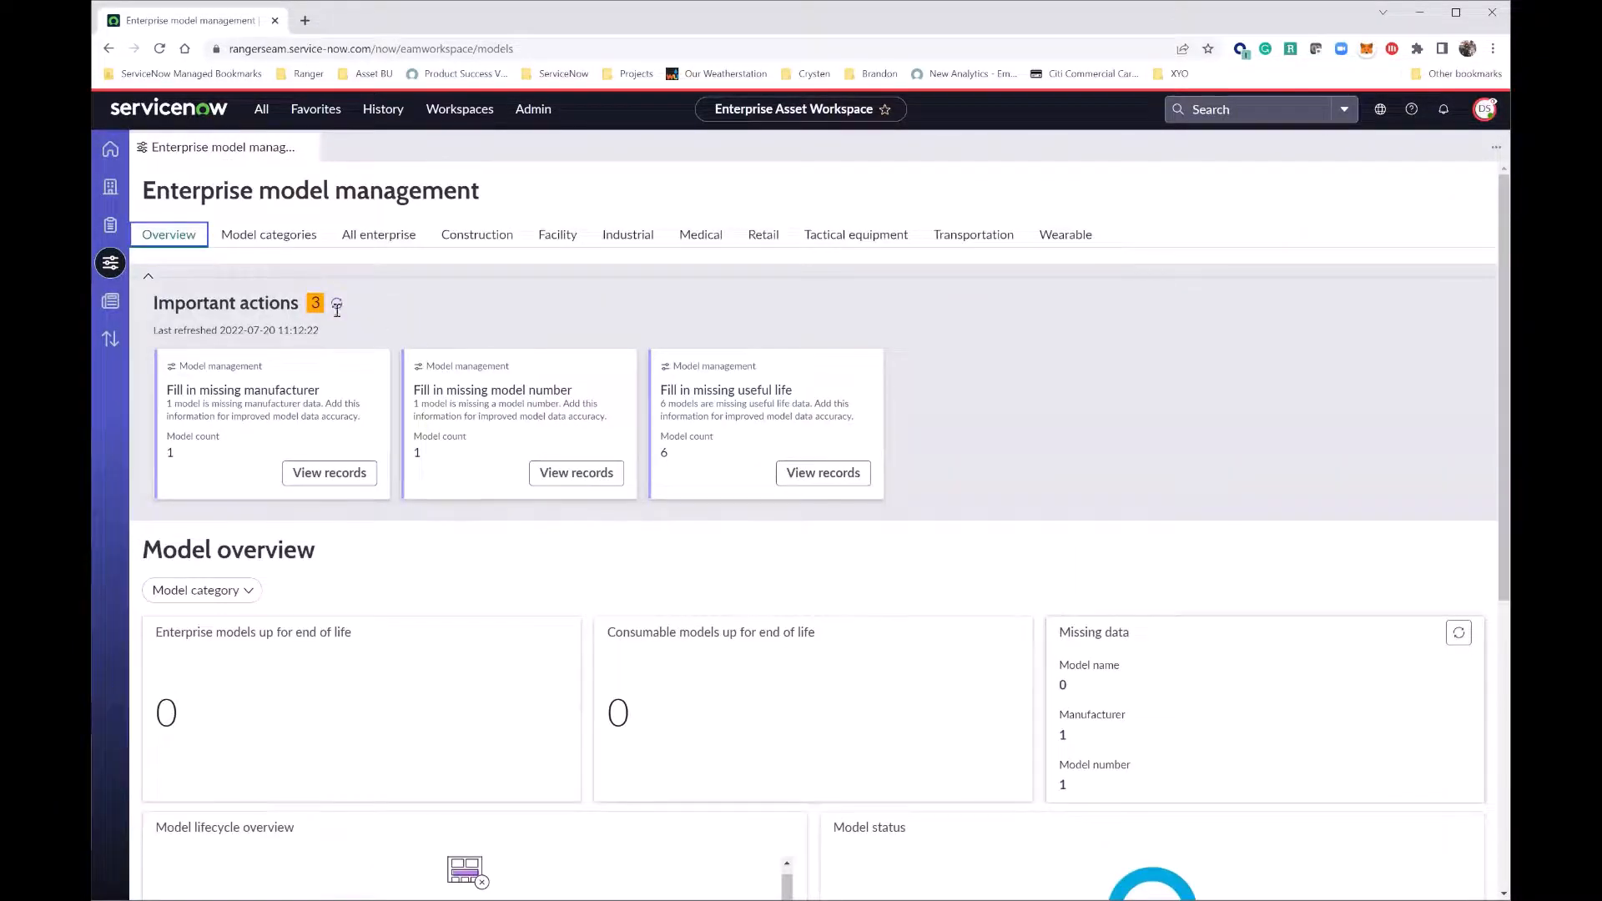
Step: View the model categories list and return to the facility models list
left_click(269, 235)
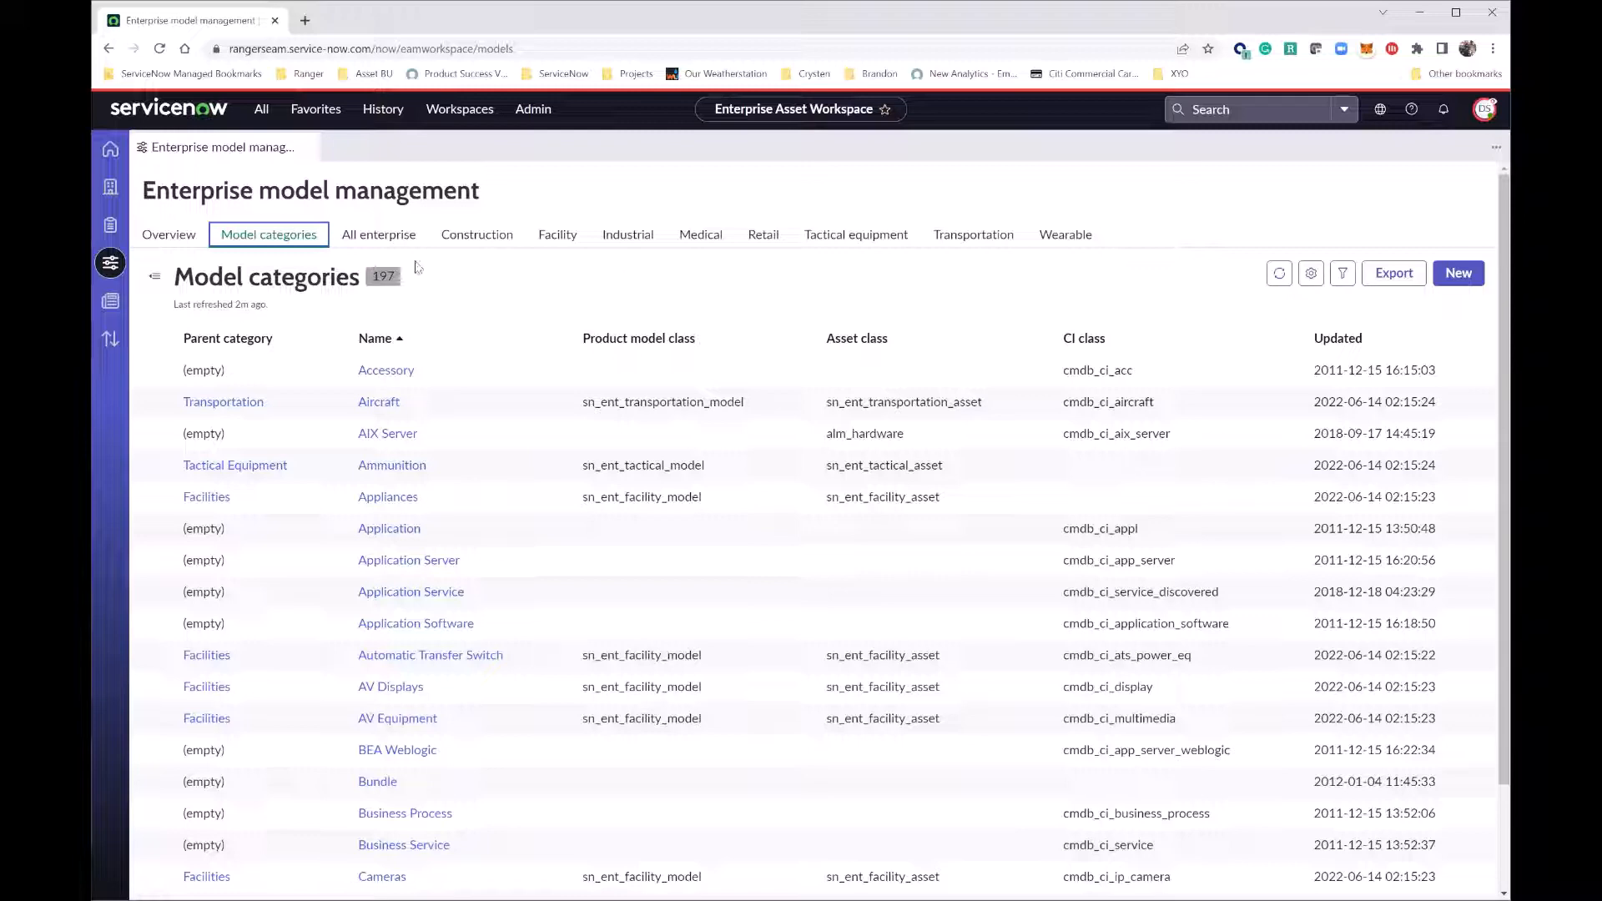
left_click(556, 236)
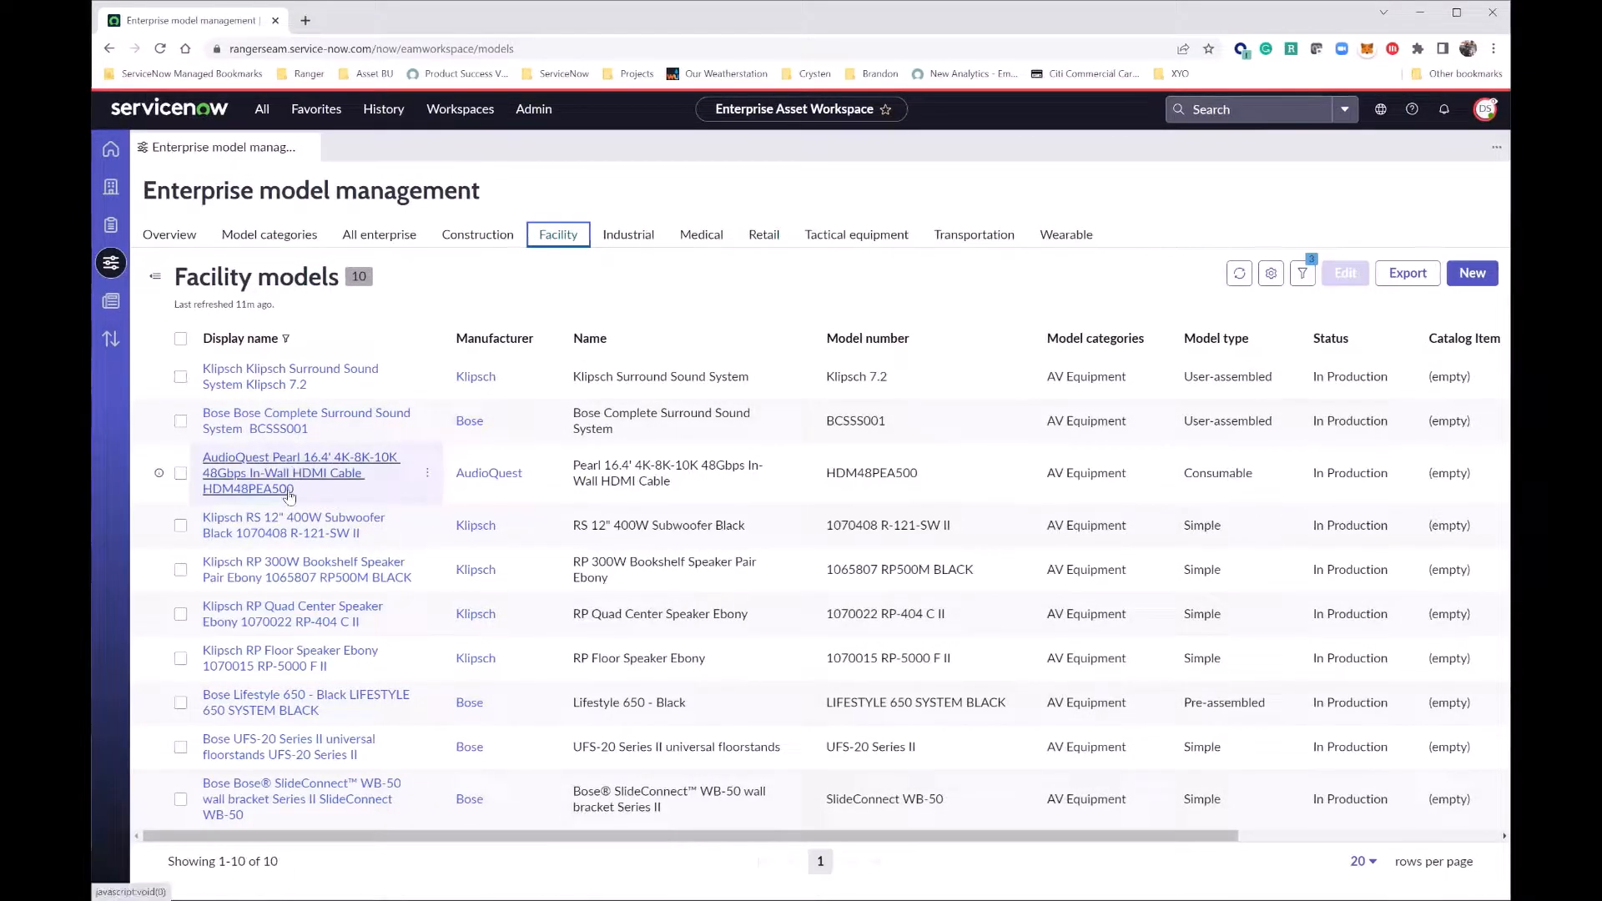
Step: Start a new facility model in the AV Equipment model category
left_click(1472, 273)
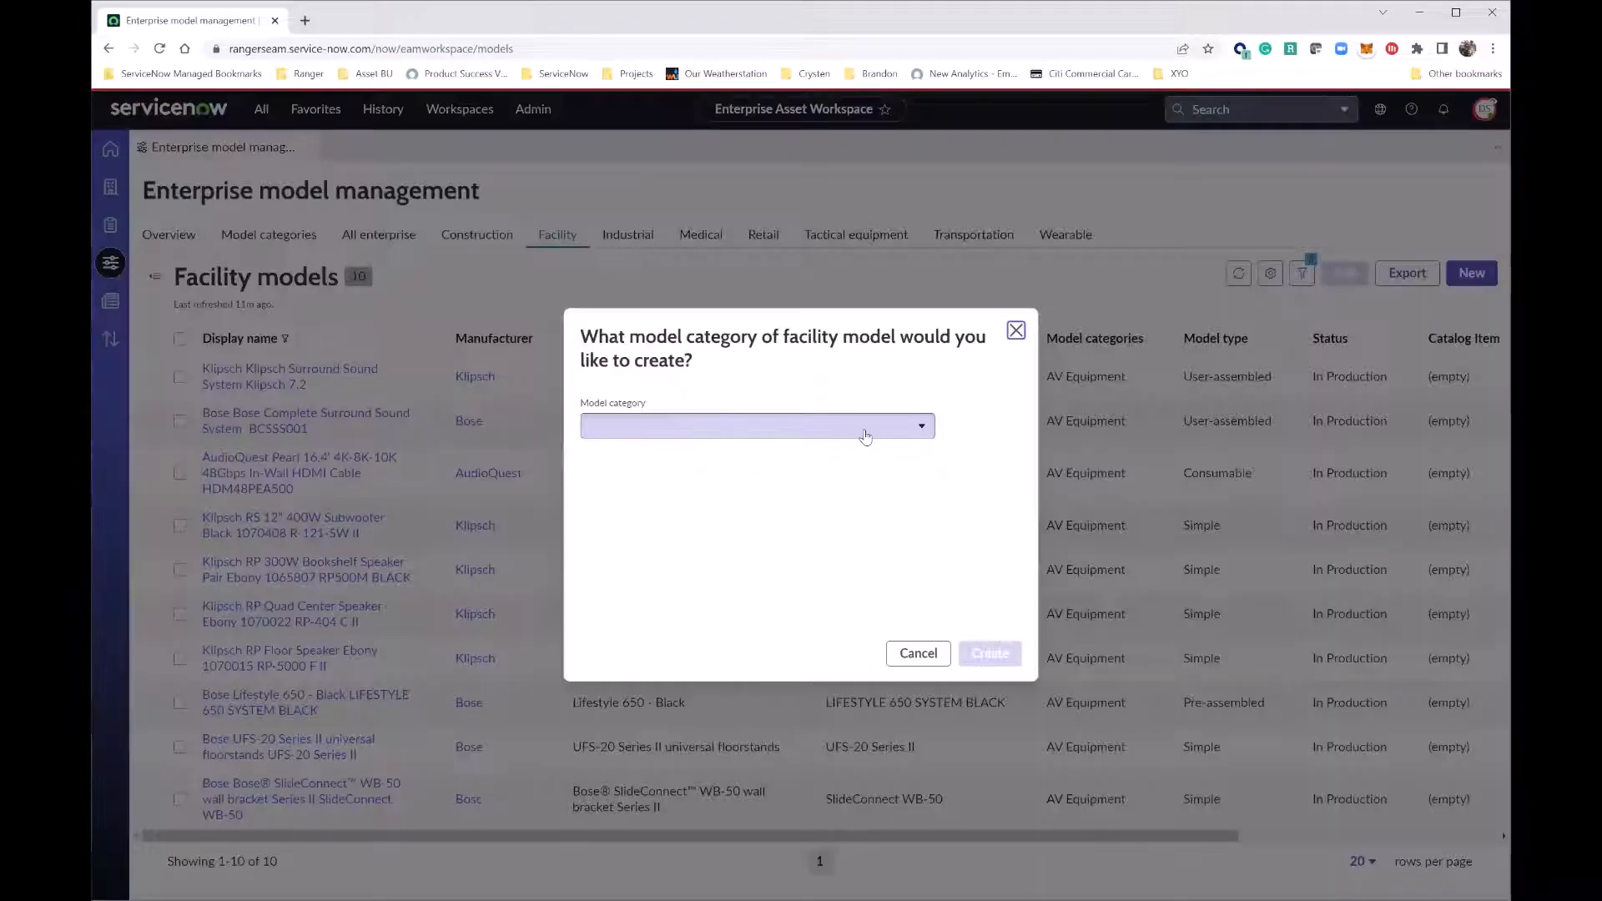
left_click(843, 432)
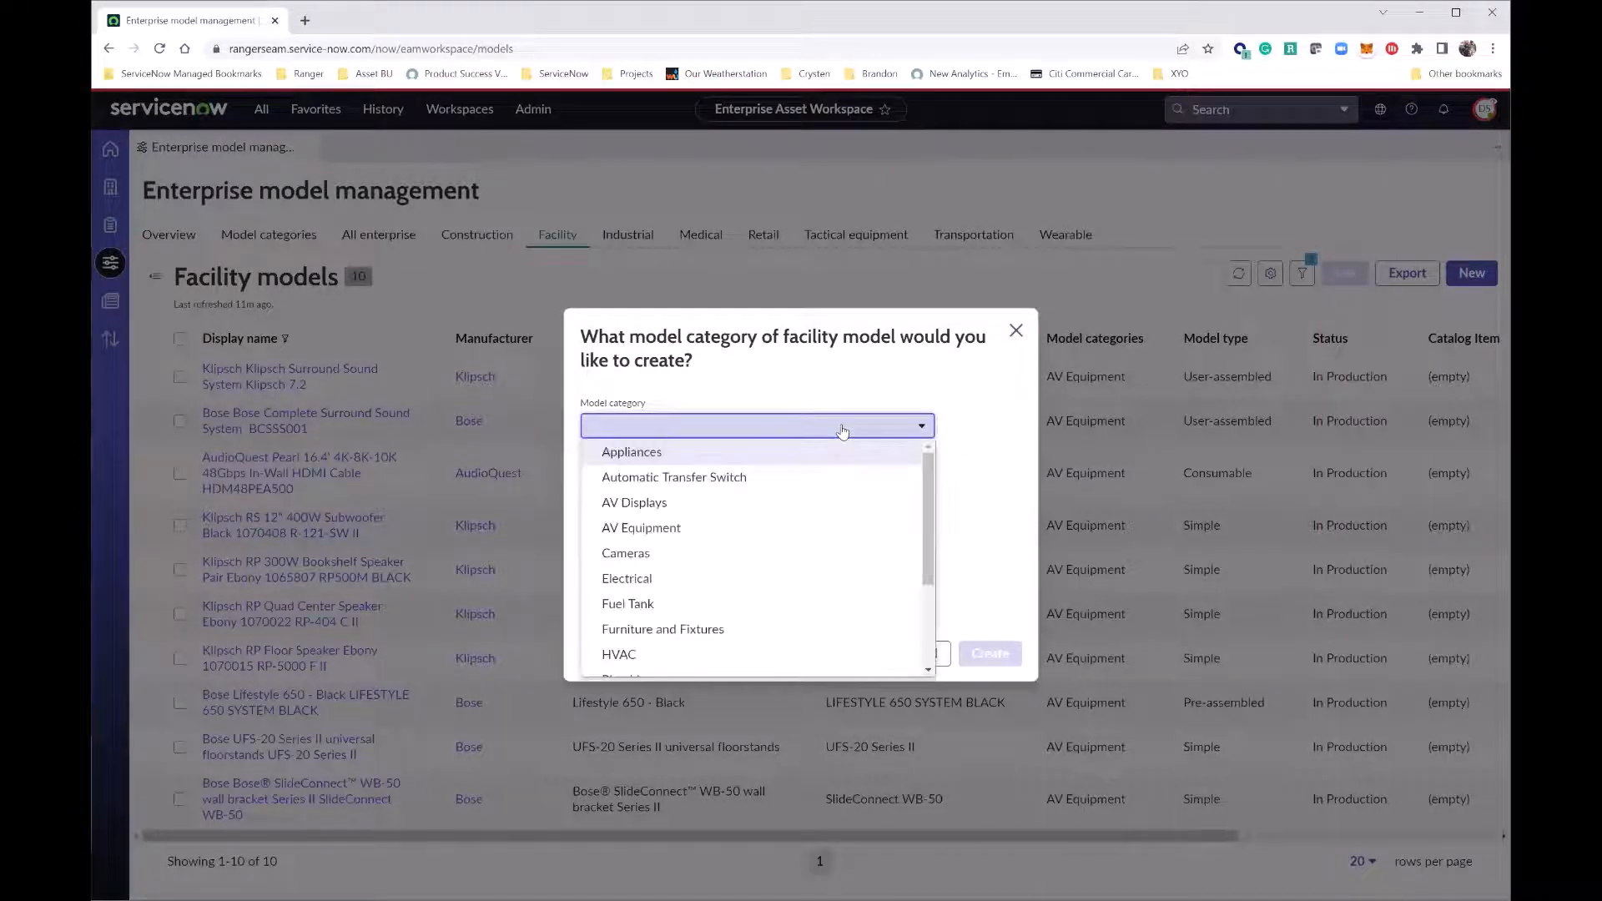
left_click(671, 529)
left_click(979, 660)
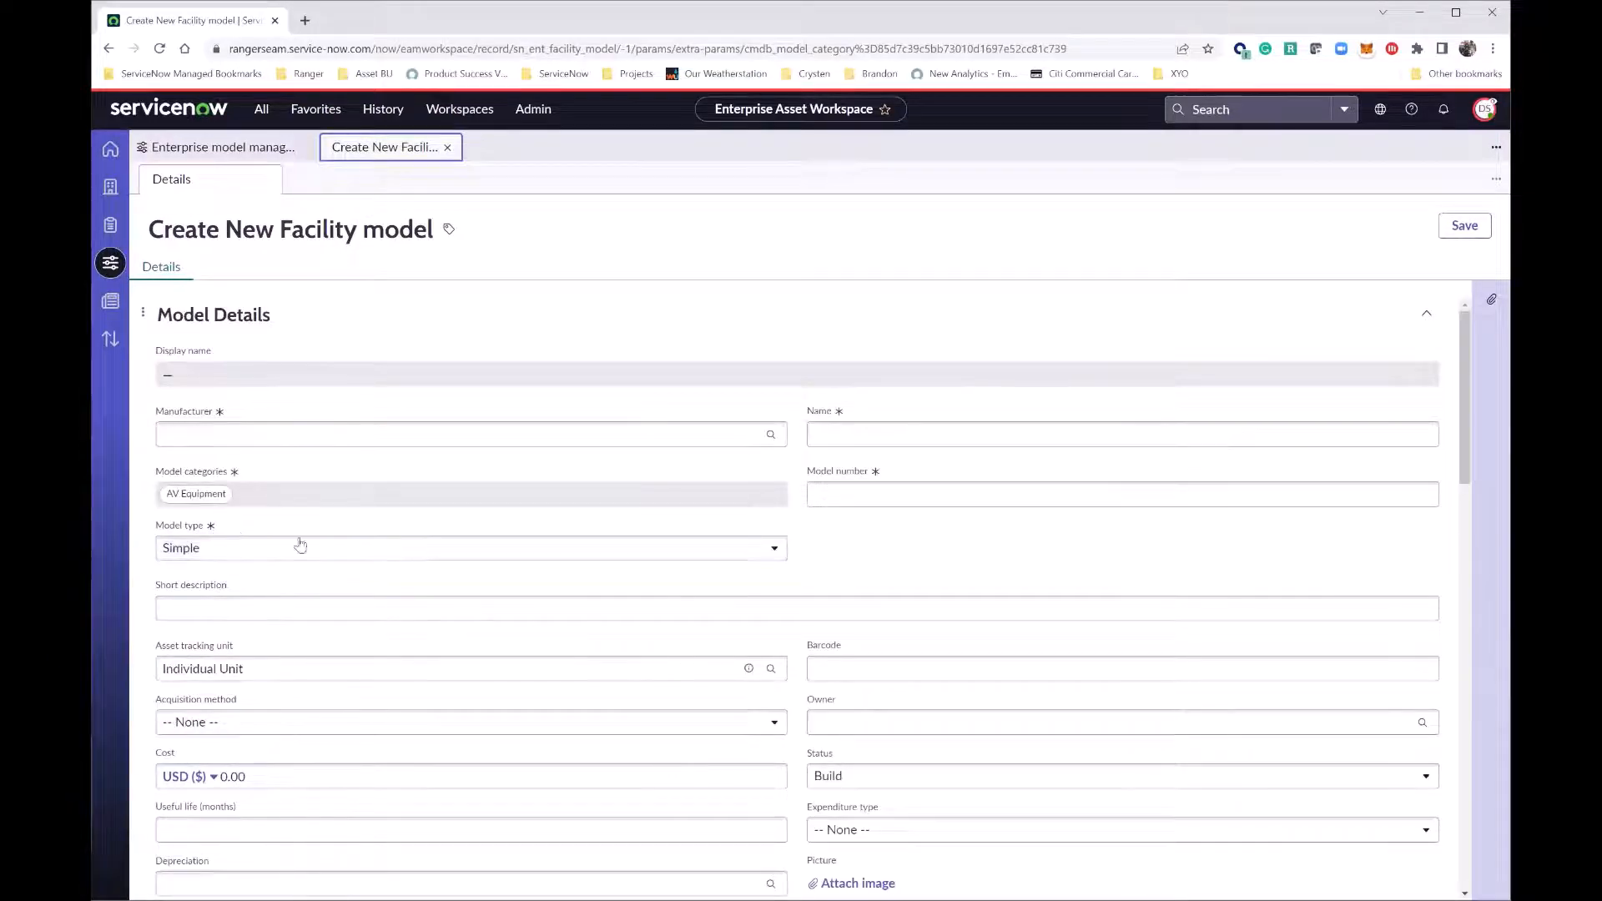
Step: Set the new facility model's type to Consumable and discard the unsaved record
left_click(465, 551)
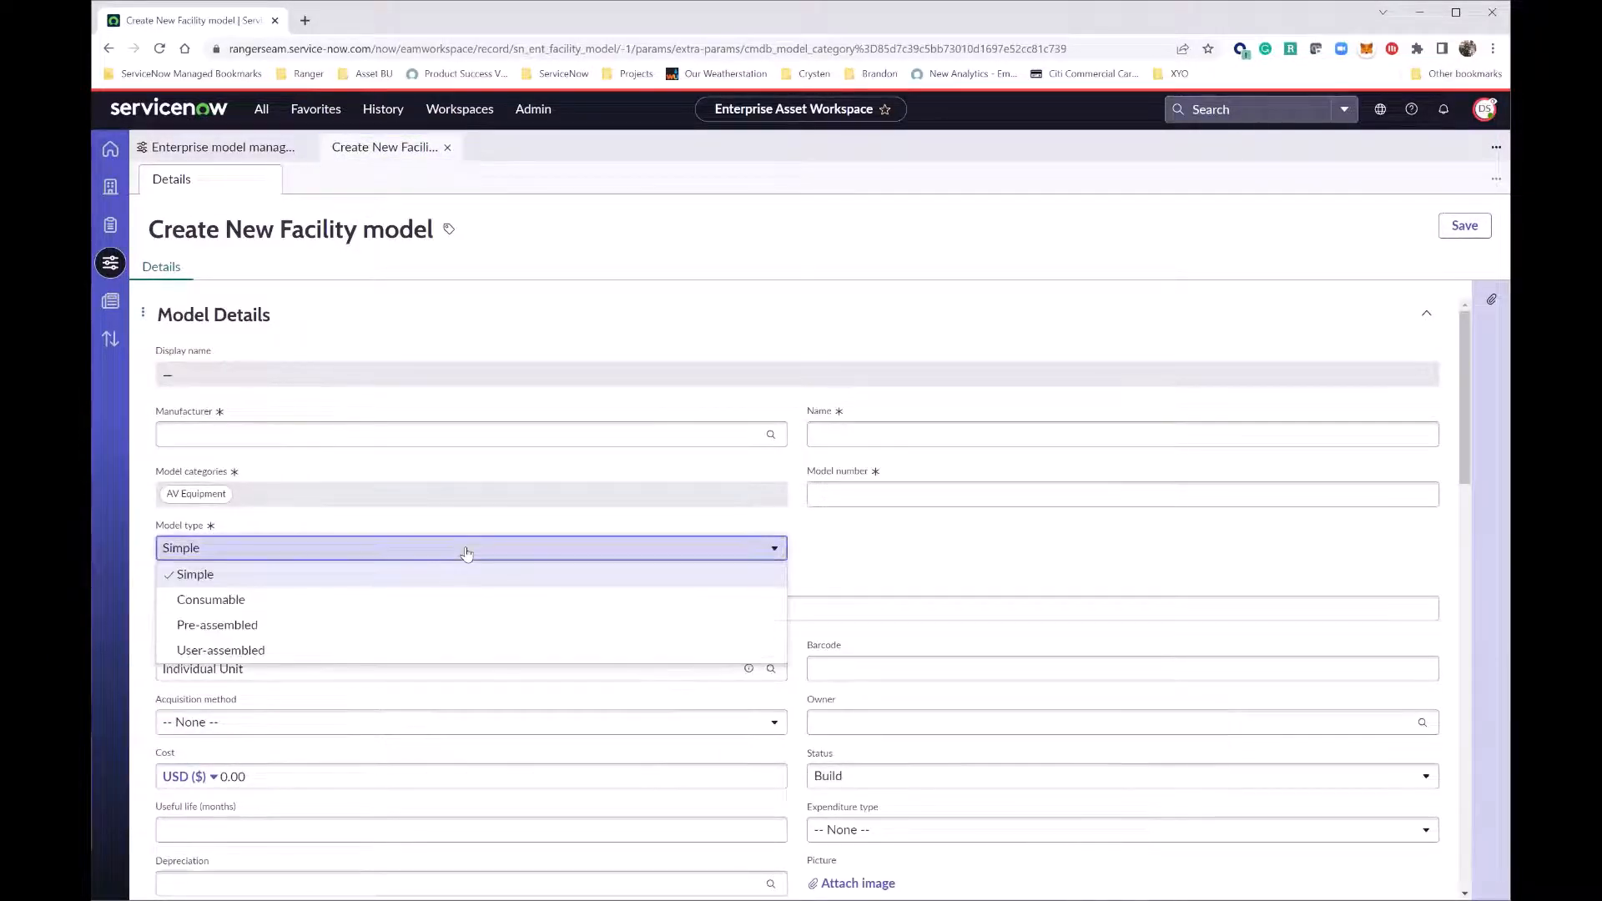
left_click(323, 607)
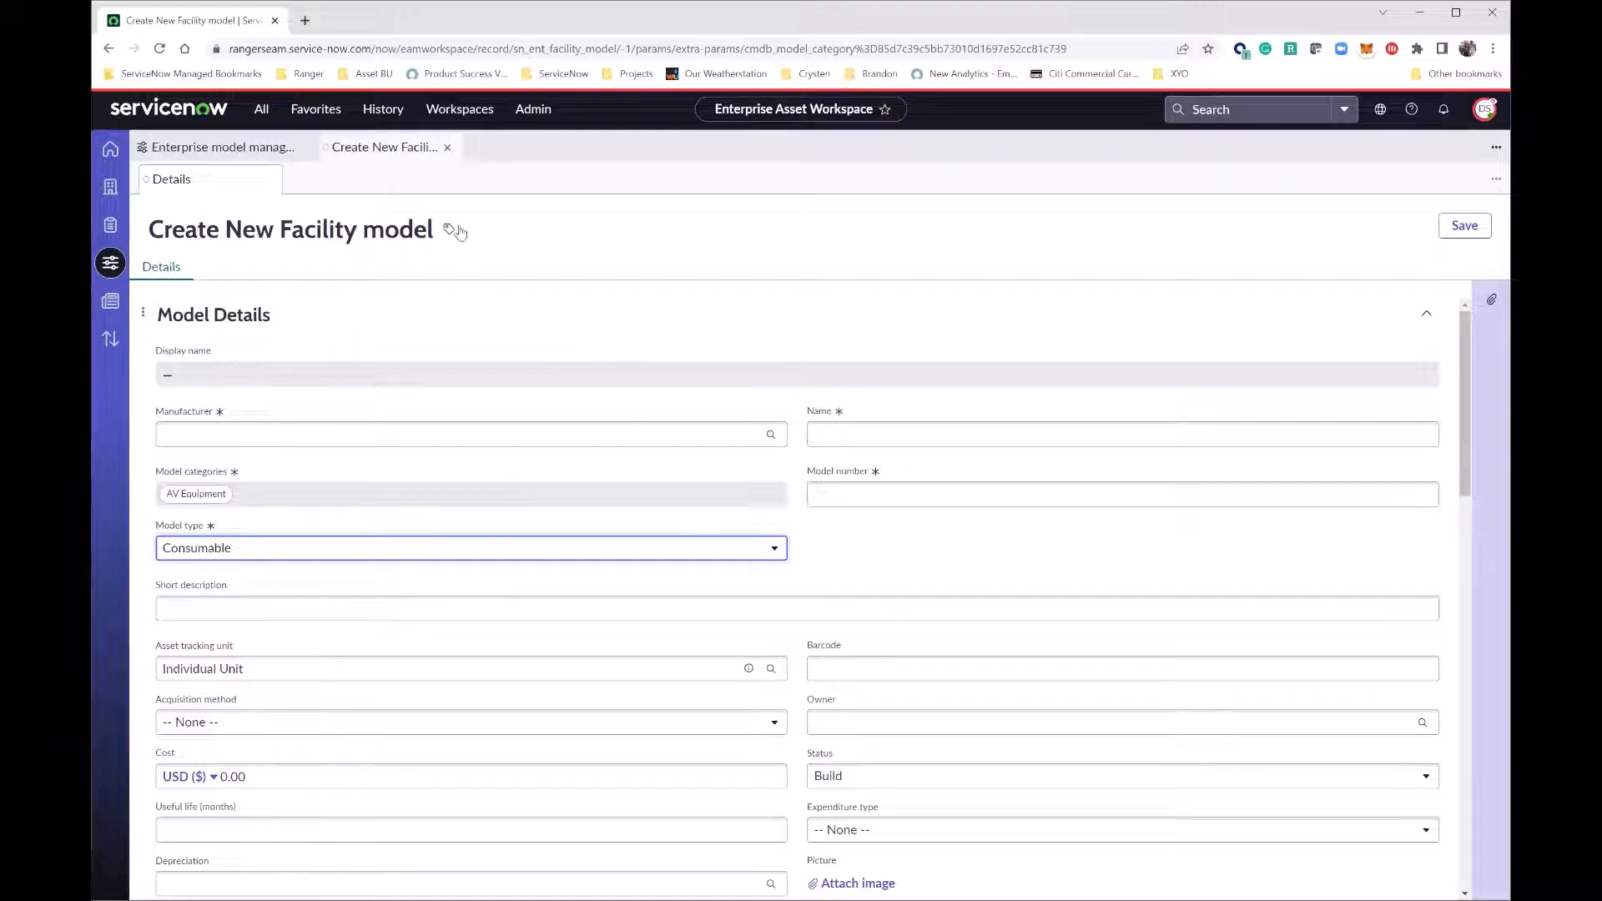
left_click(449, 150)
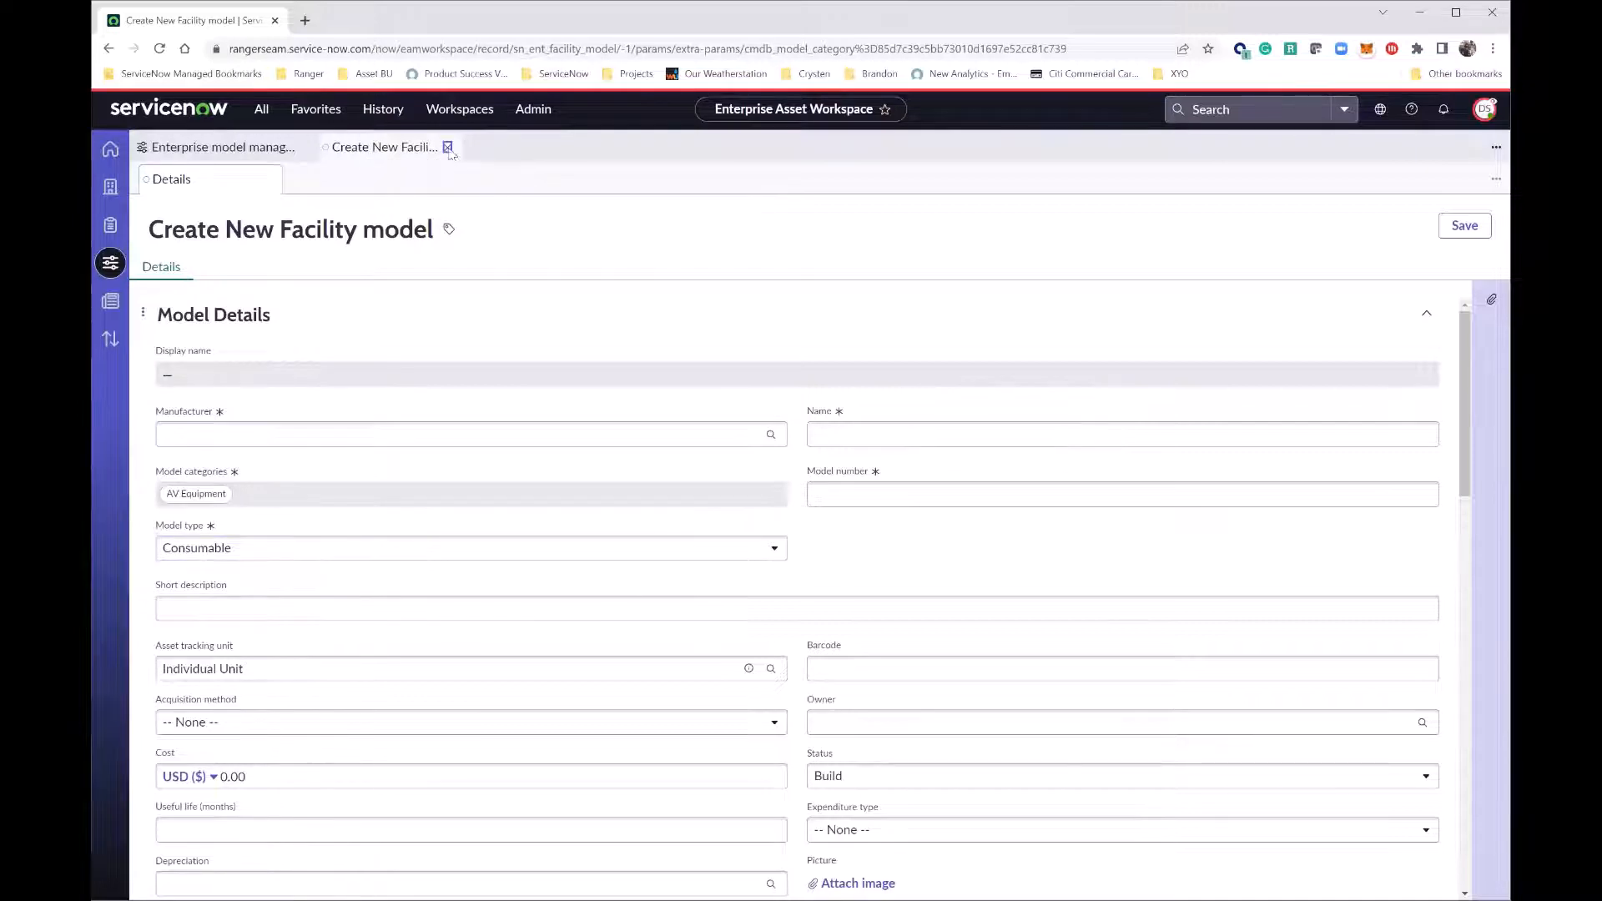
left_click(909, 547)
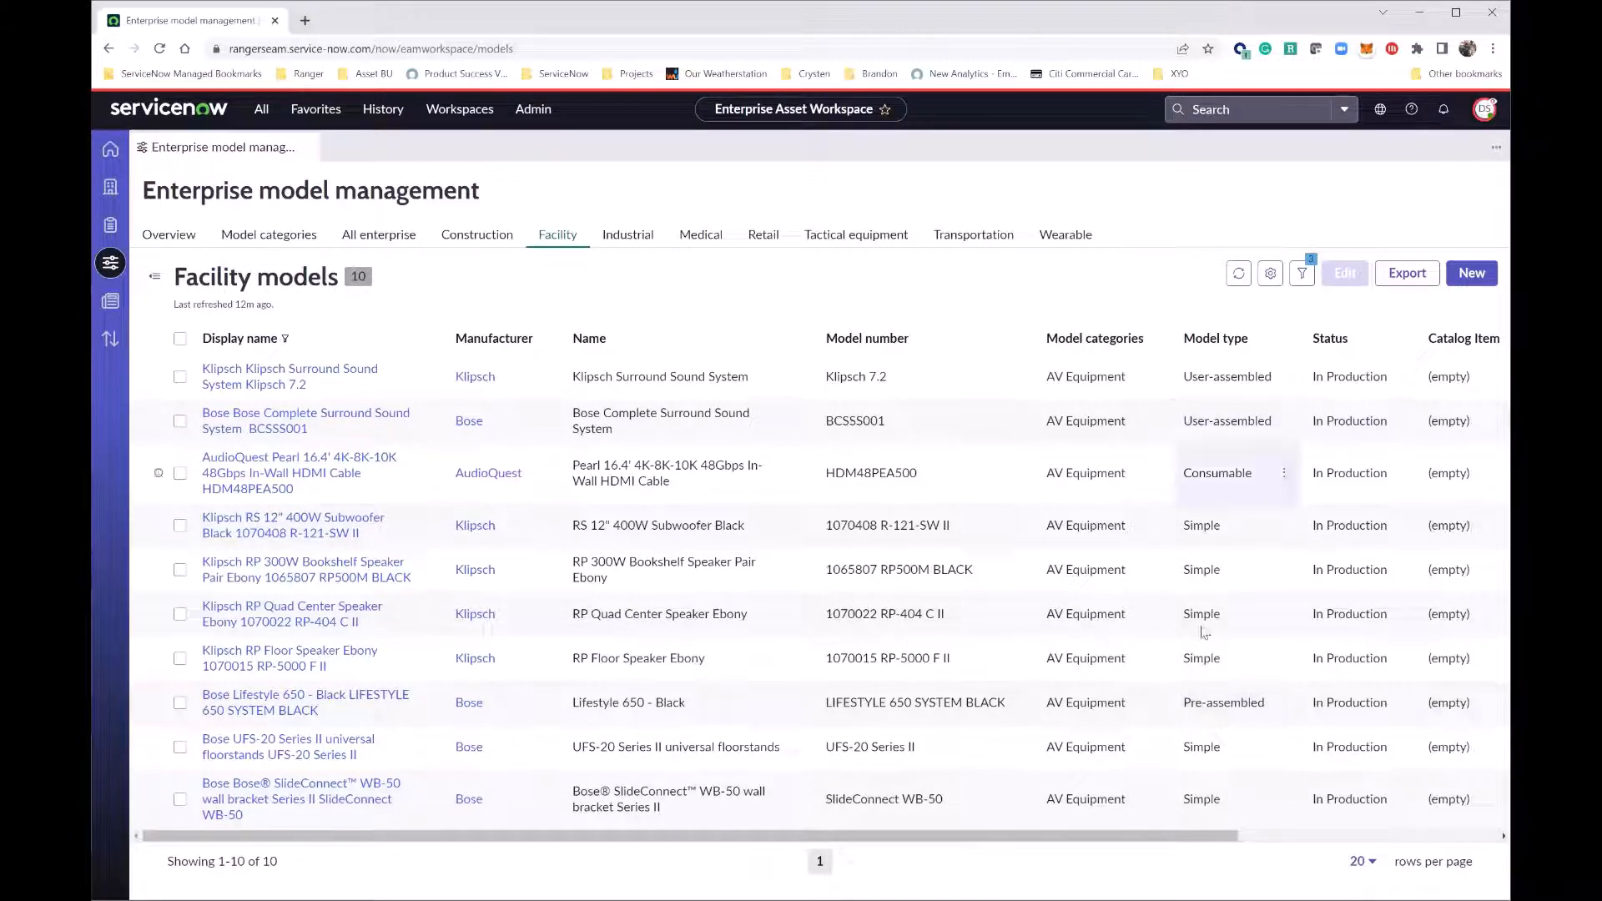
Step: Open the Bose Complete Surround Sound System's model components and review the details of its Lifestyle 650 - Black component
left_click(292, 419)
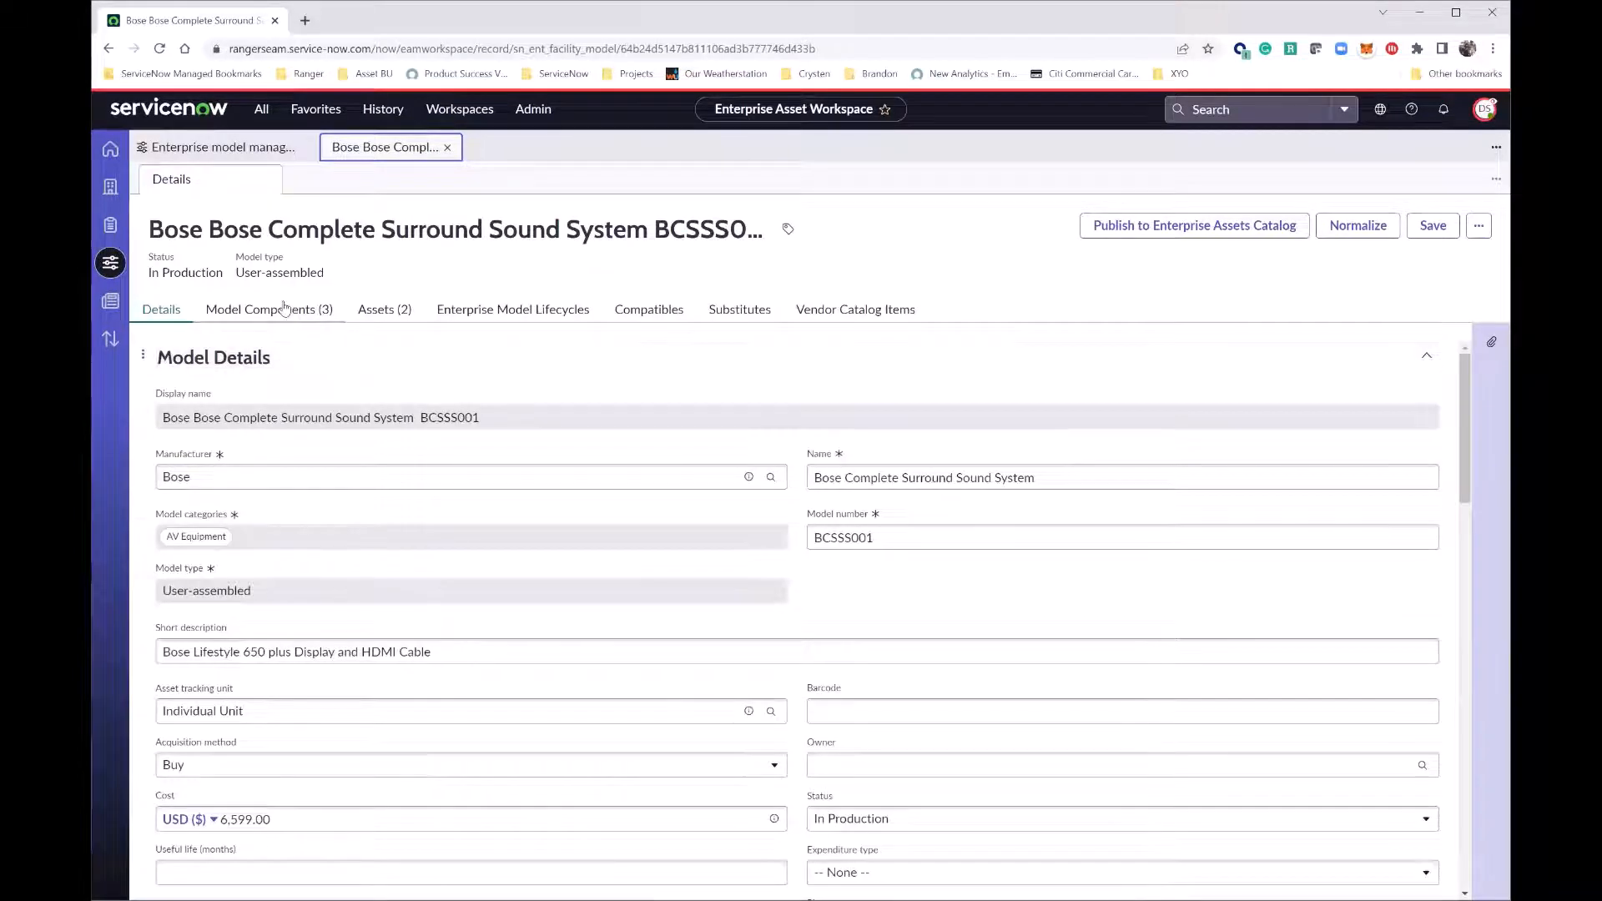
left_click(278, 310)
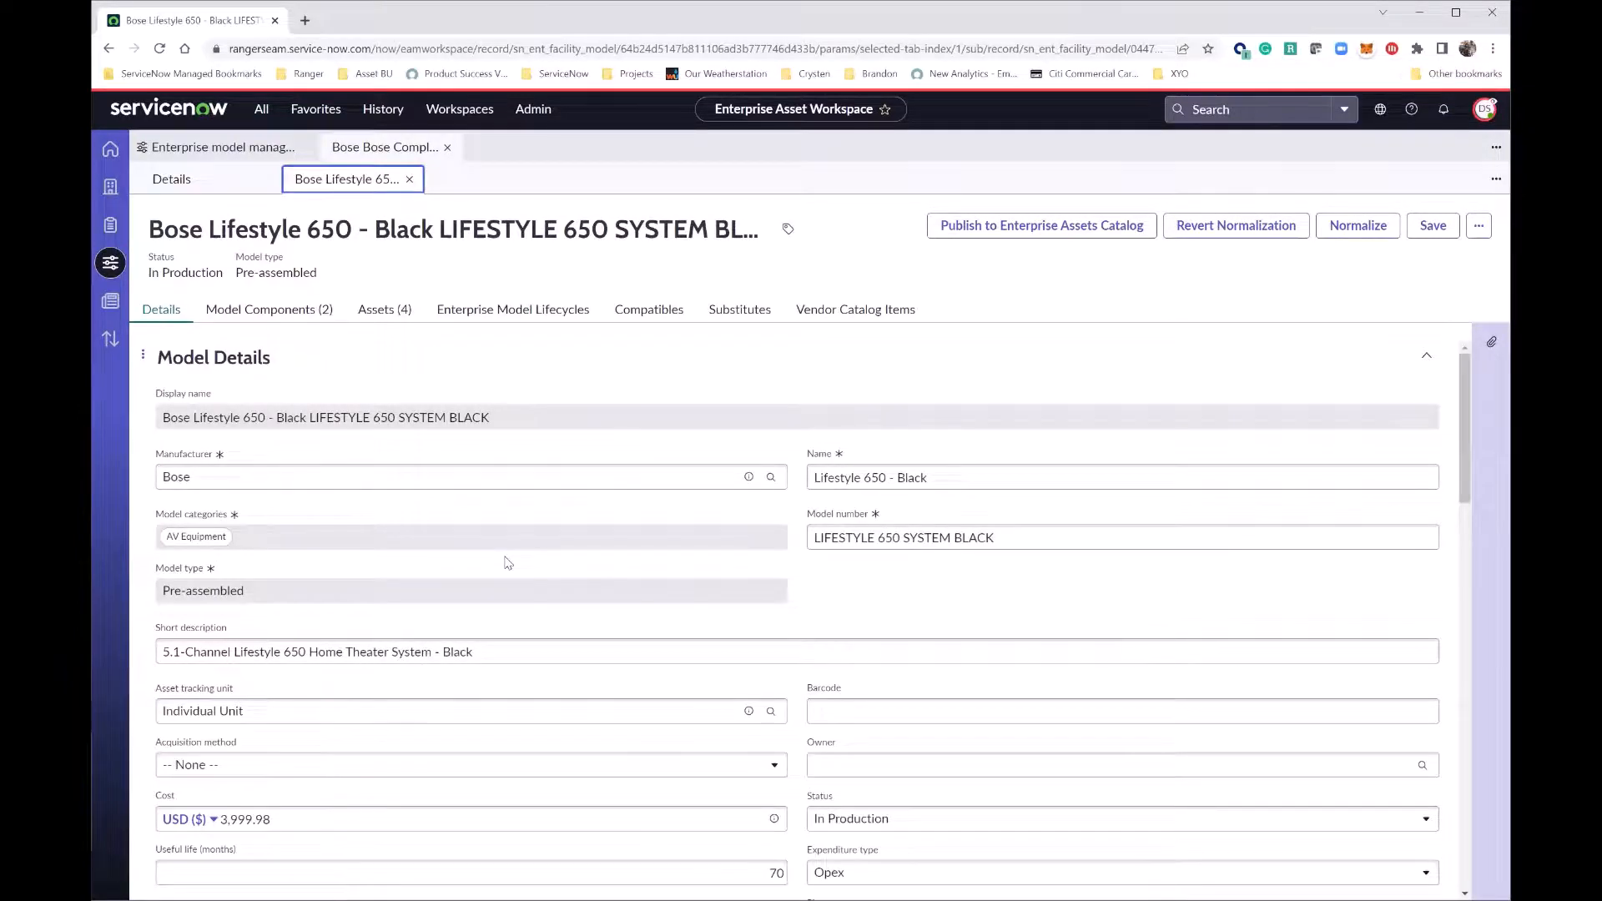
scroll(507, 560, "down", 2)
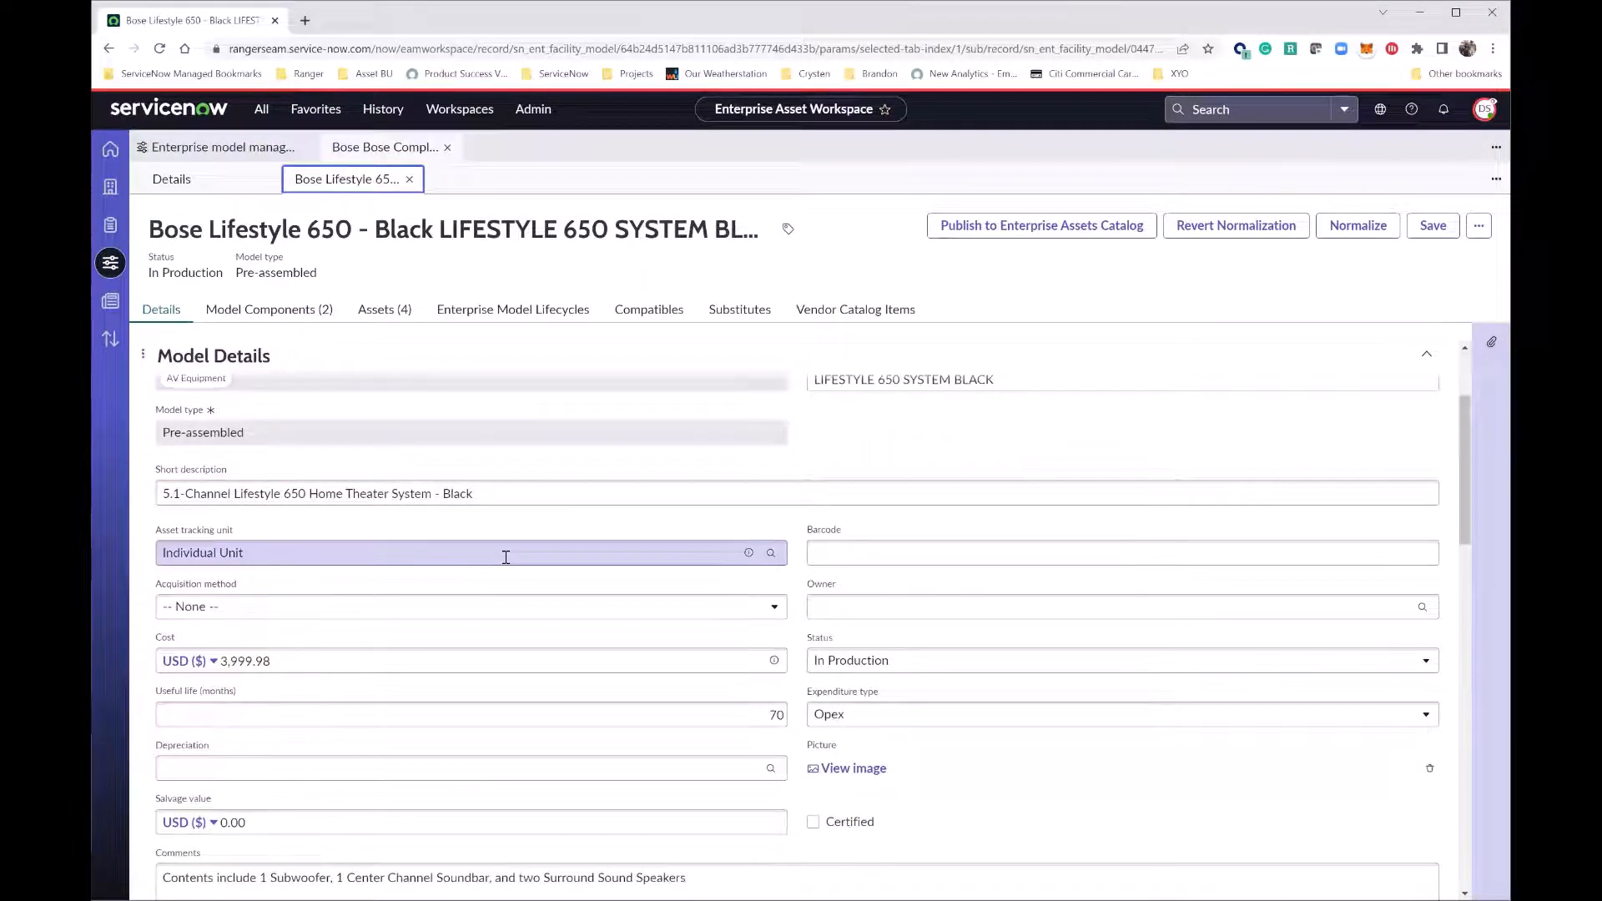
scroll(506, 557, "up", 2)
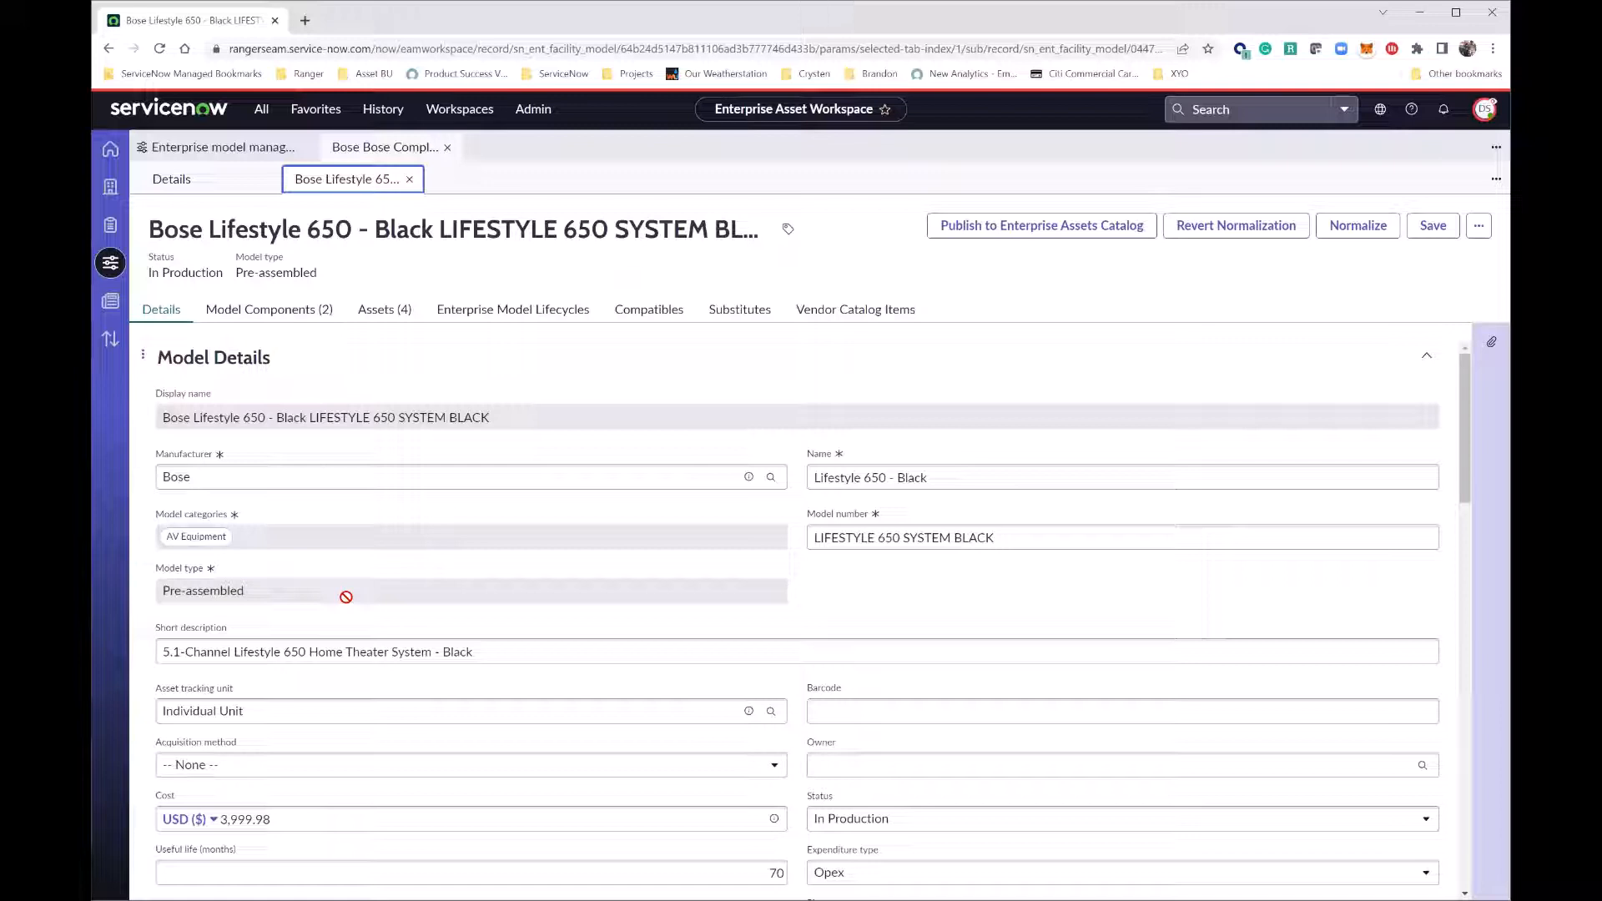
Step: View the Lifestyle 650 - Black model's own components and close the Bose Complete Surround Sound System record
left_click(282, 313)
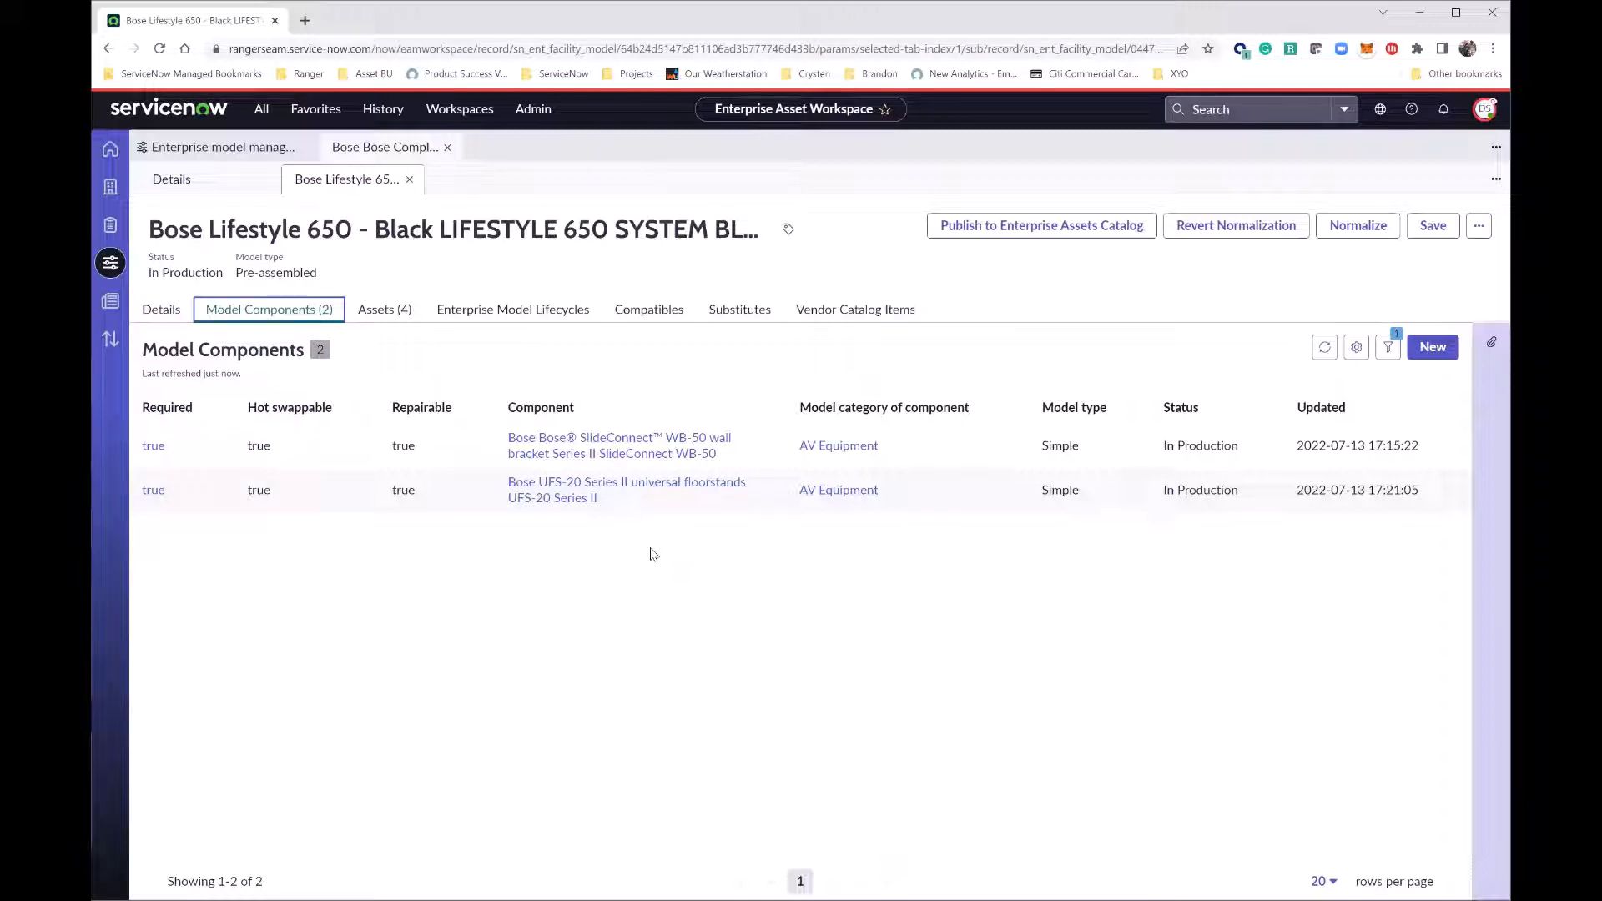
left_click(448, 148)
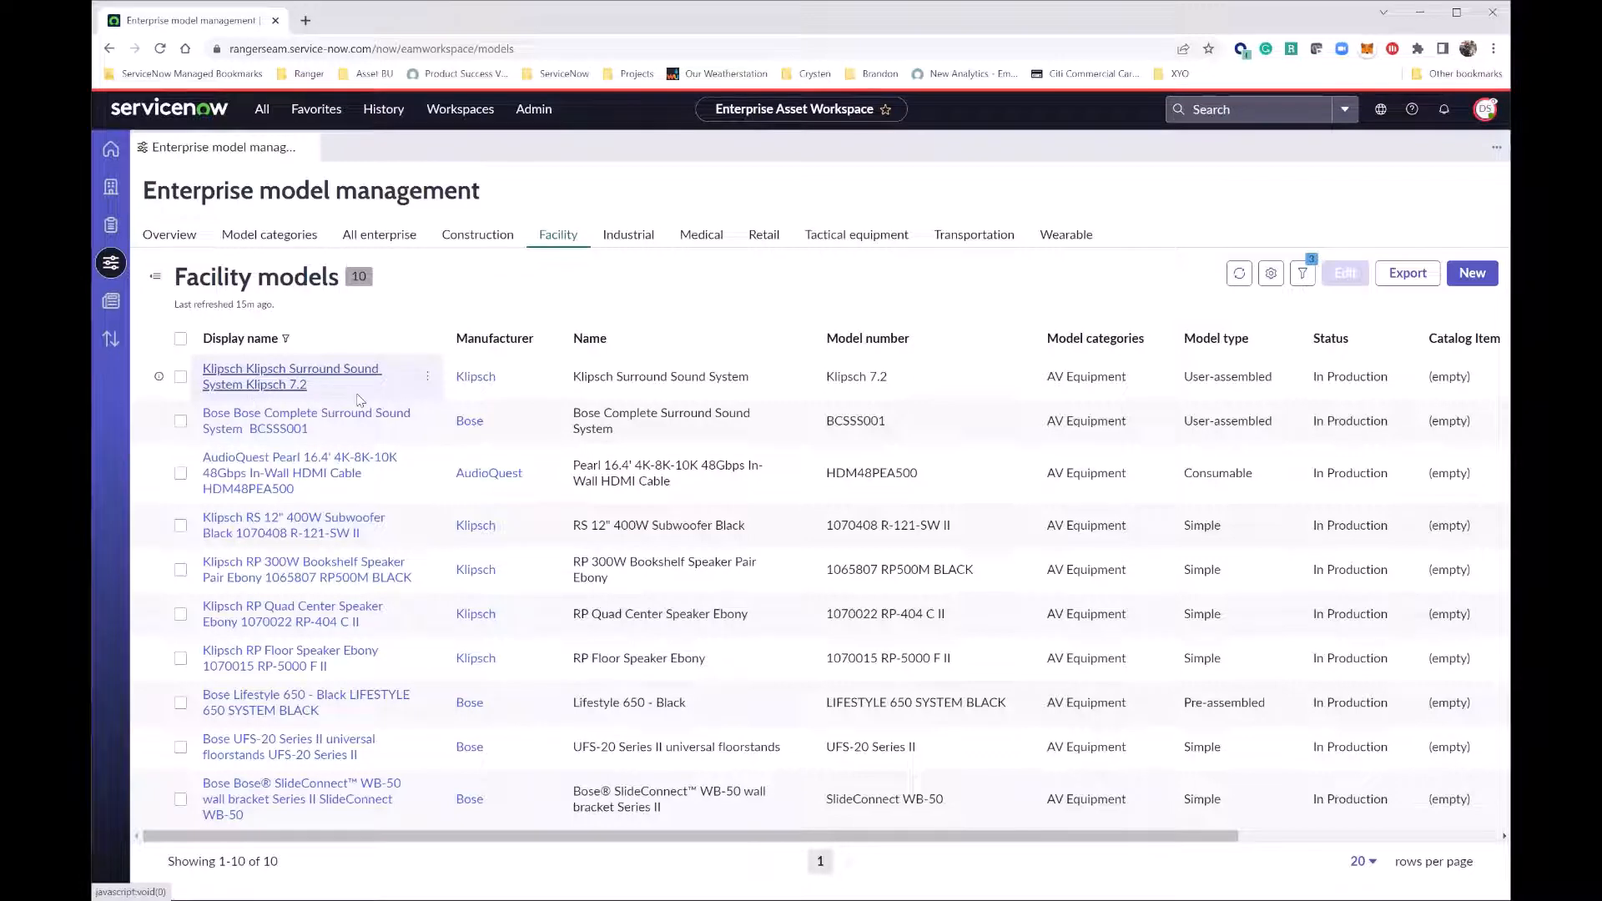
Step: Open the assets of the Klipsch Surround Sound System model and start a new facility asset
left_click(267, 386)
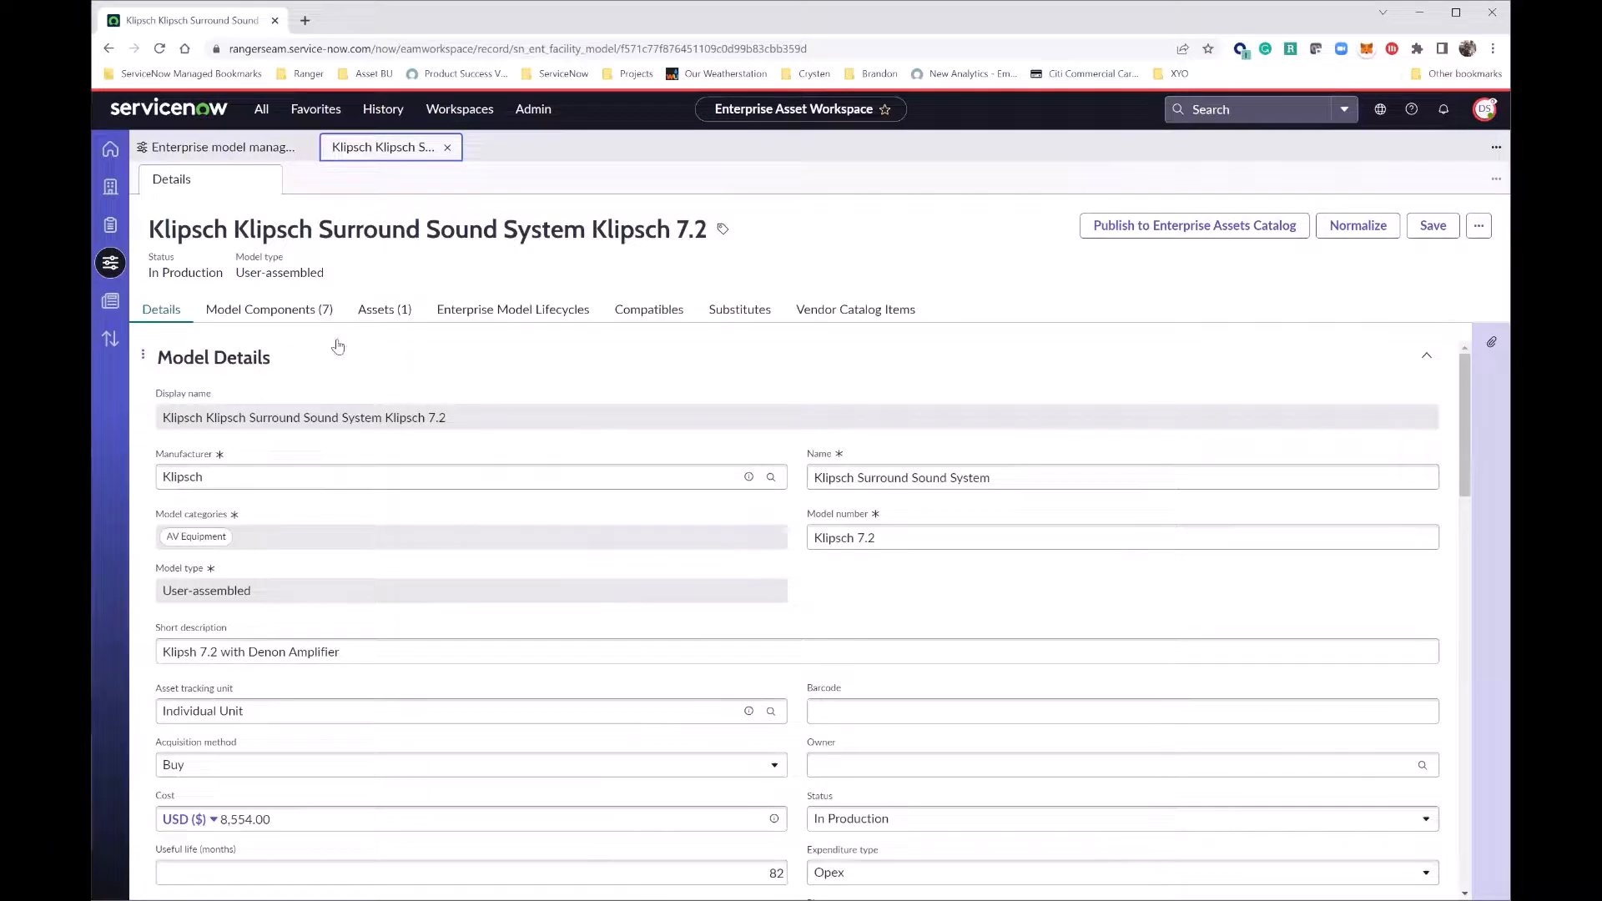
left_click(377, 311)
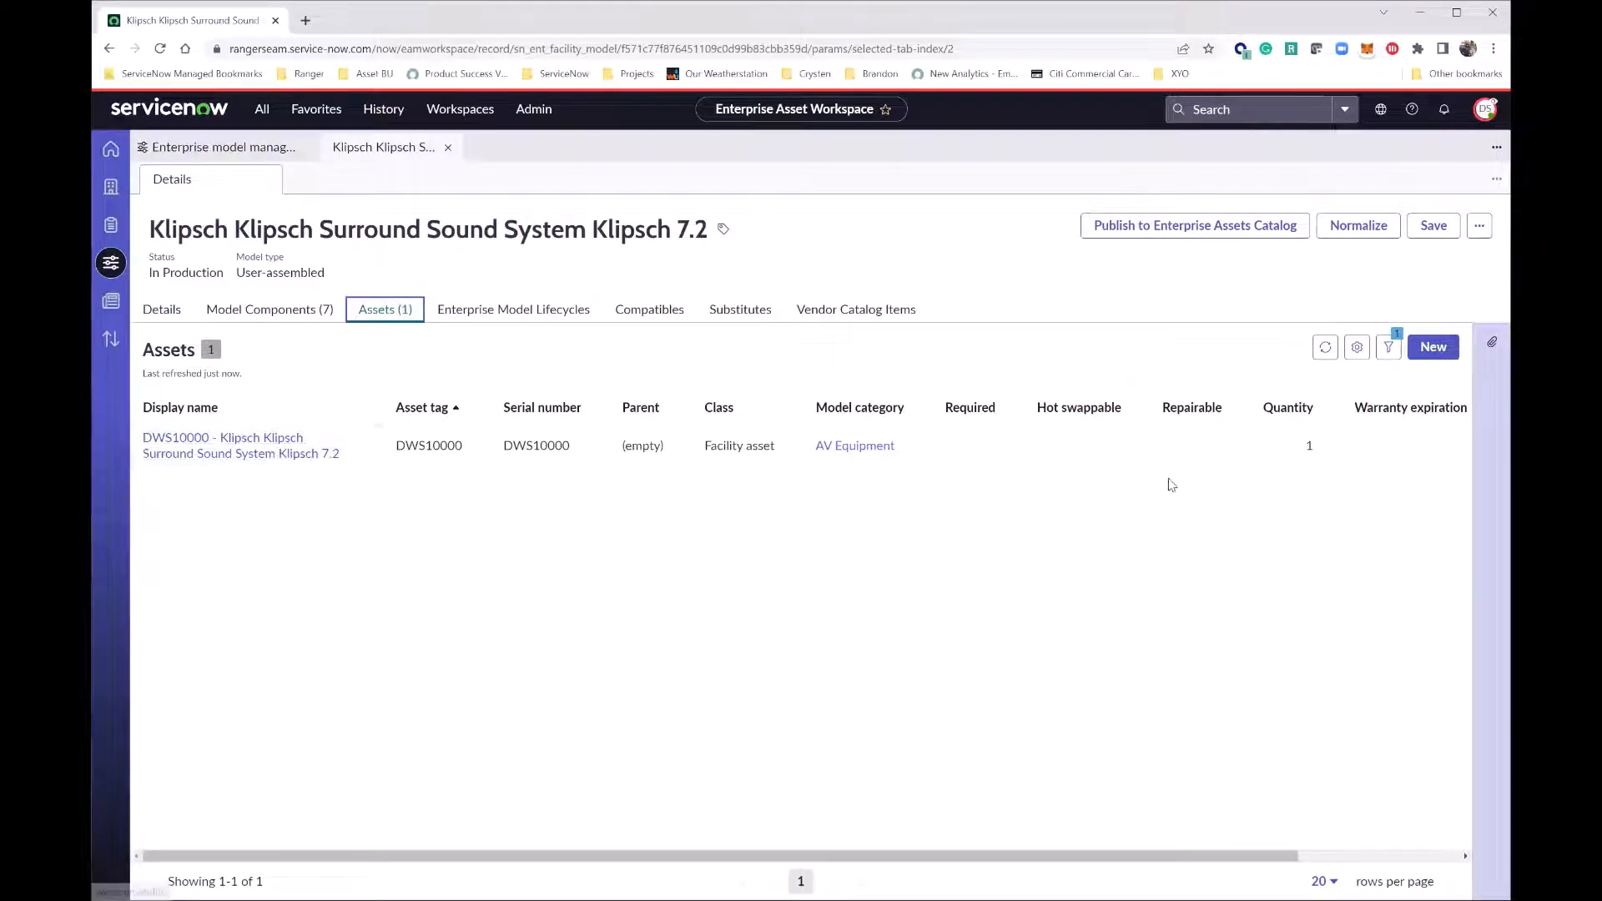
left_click(1427, 349)
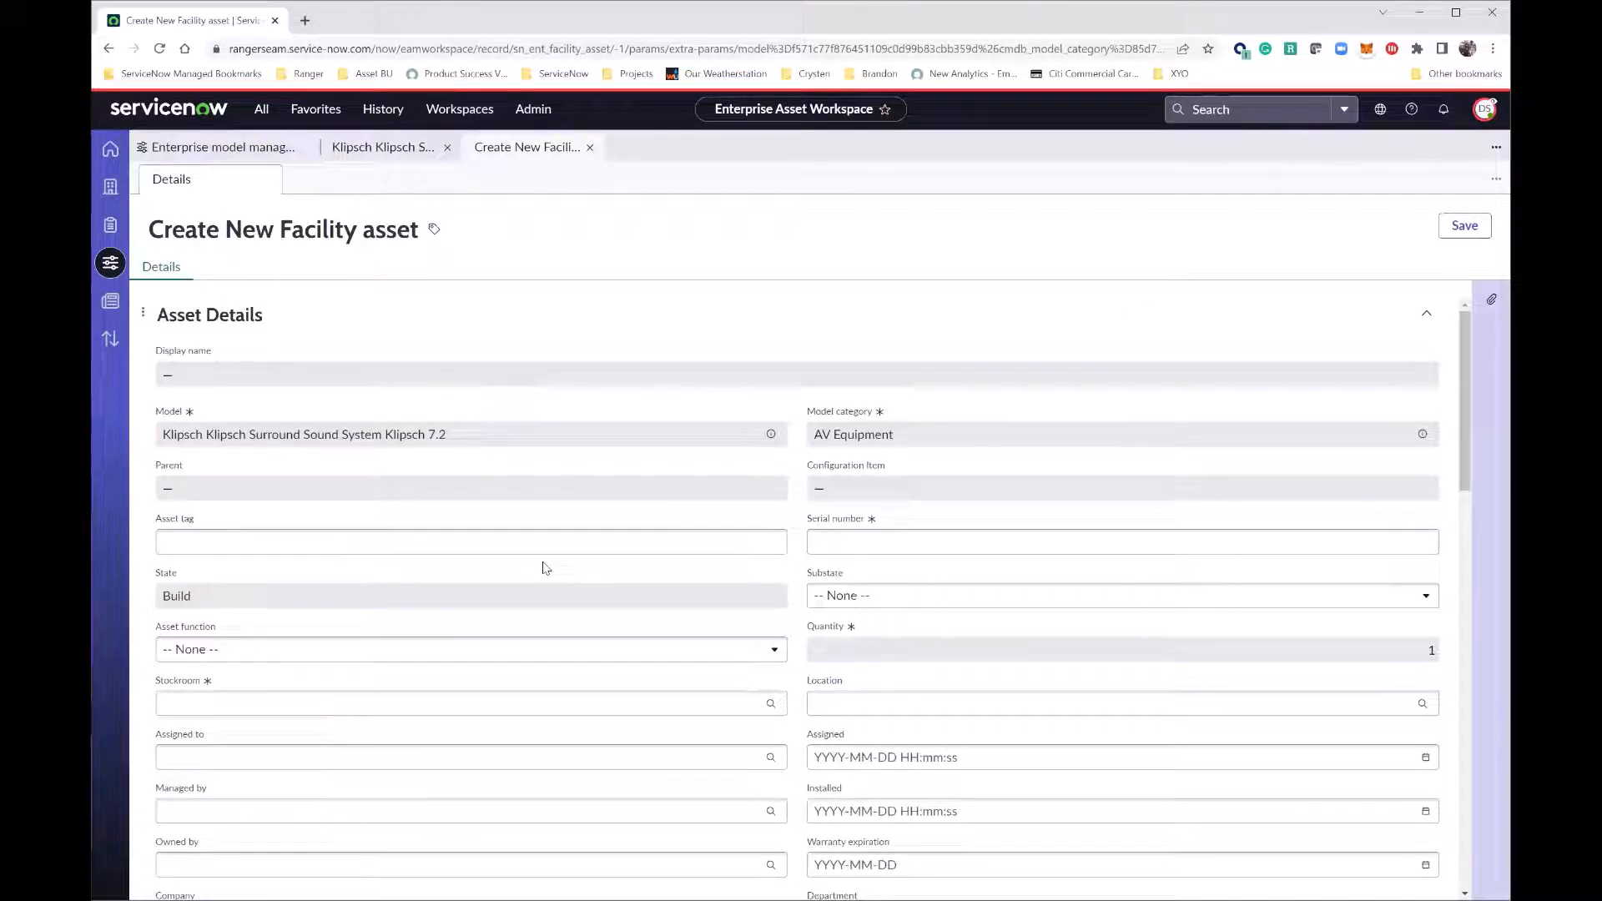
Step: Enter KLIPSCH002346 as the new asset's serial number and copy it into the asset tag
left_click(452, 545)
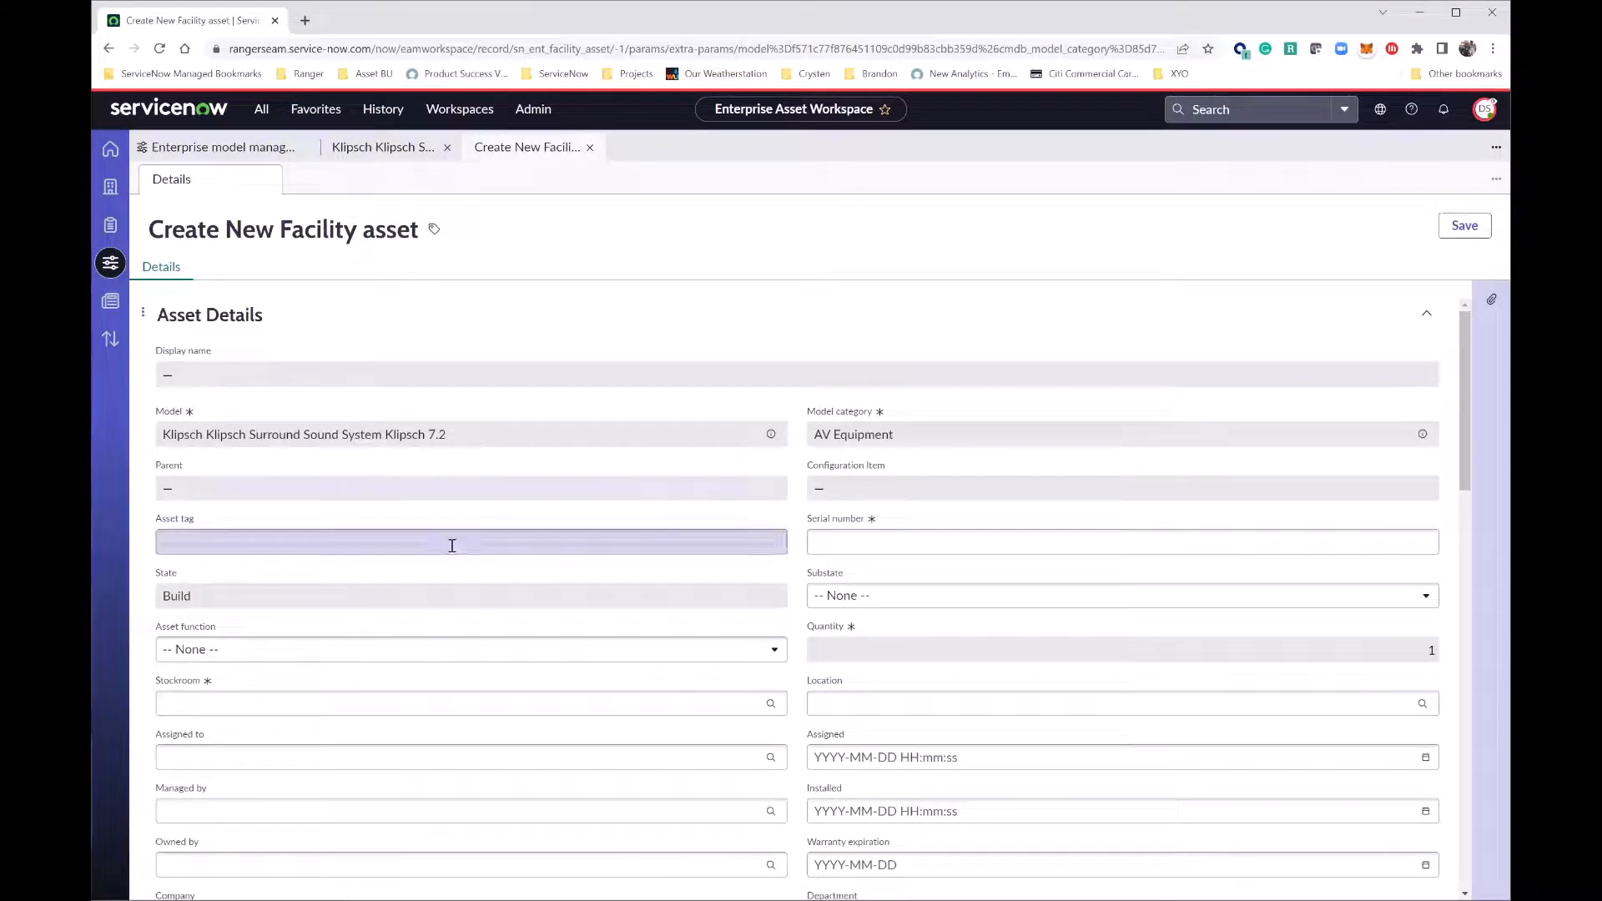
left_click(858, 547)
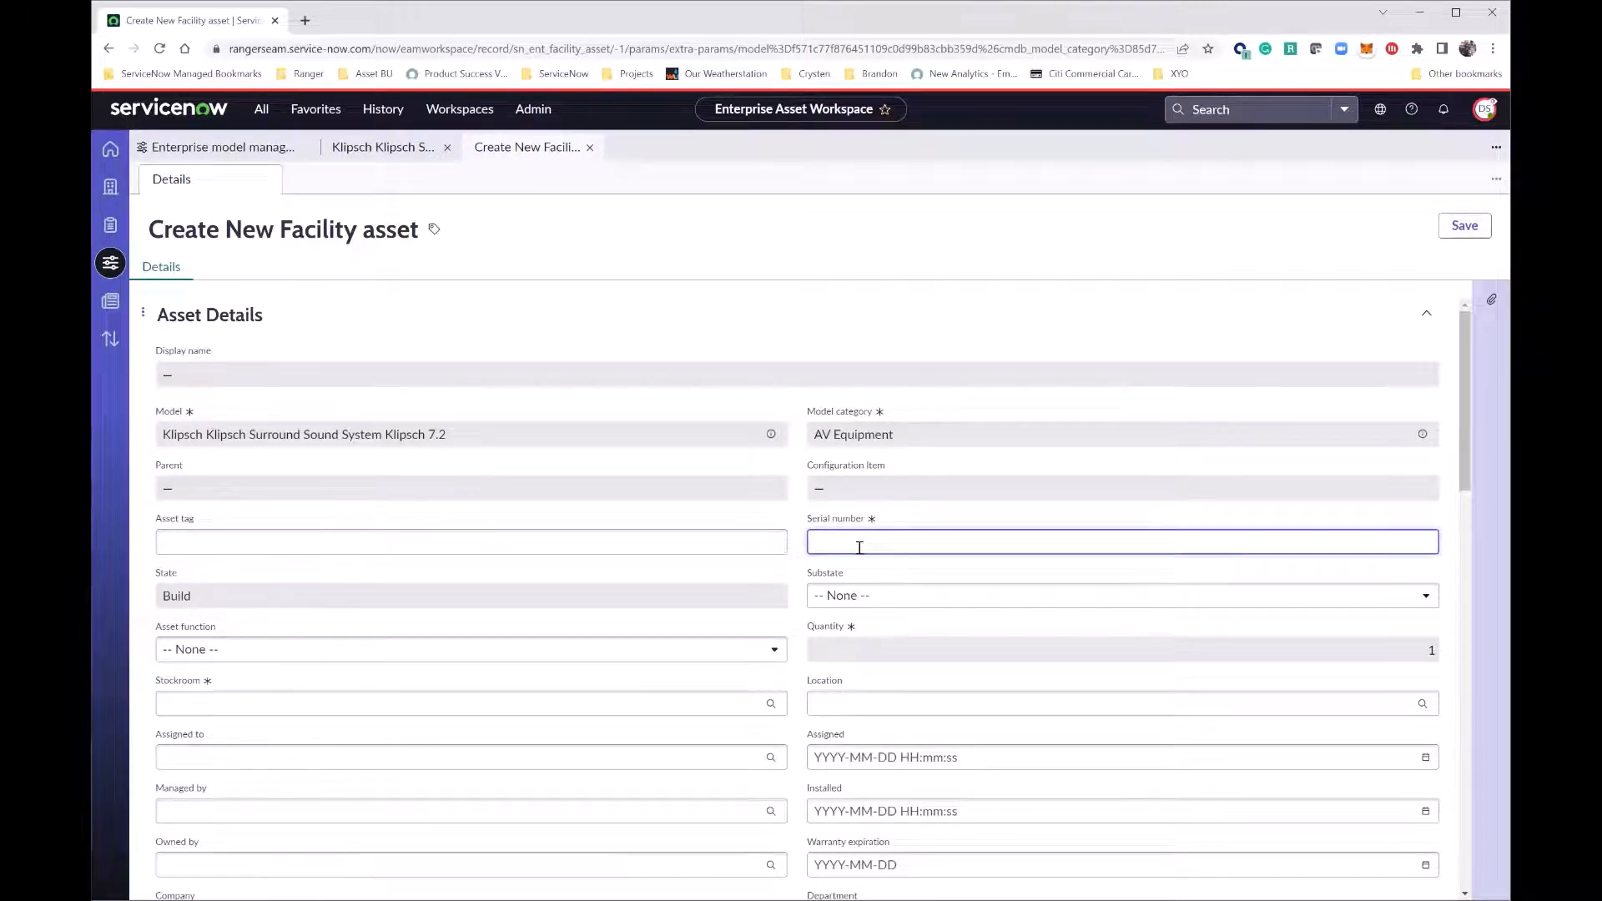
type("KLIPSCH002346")
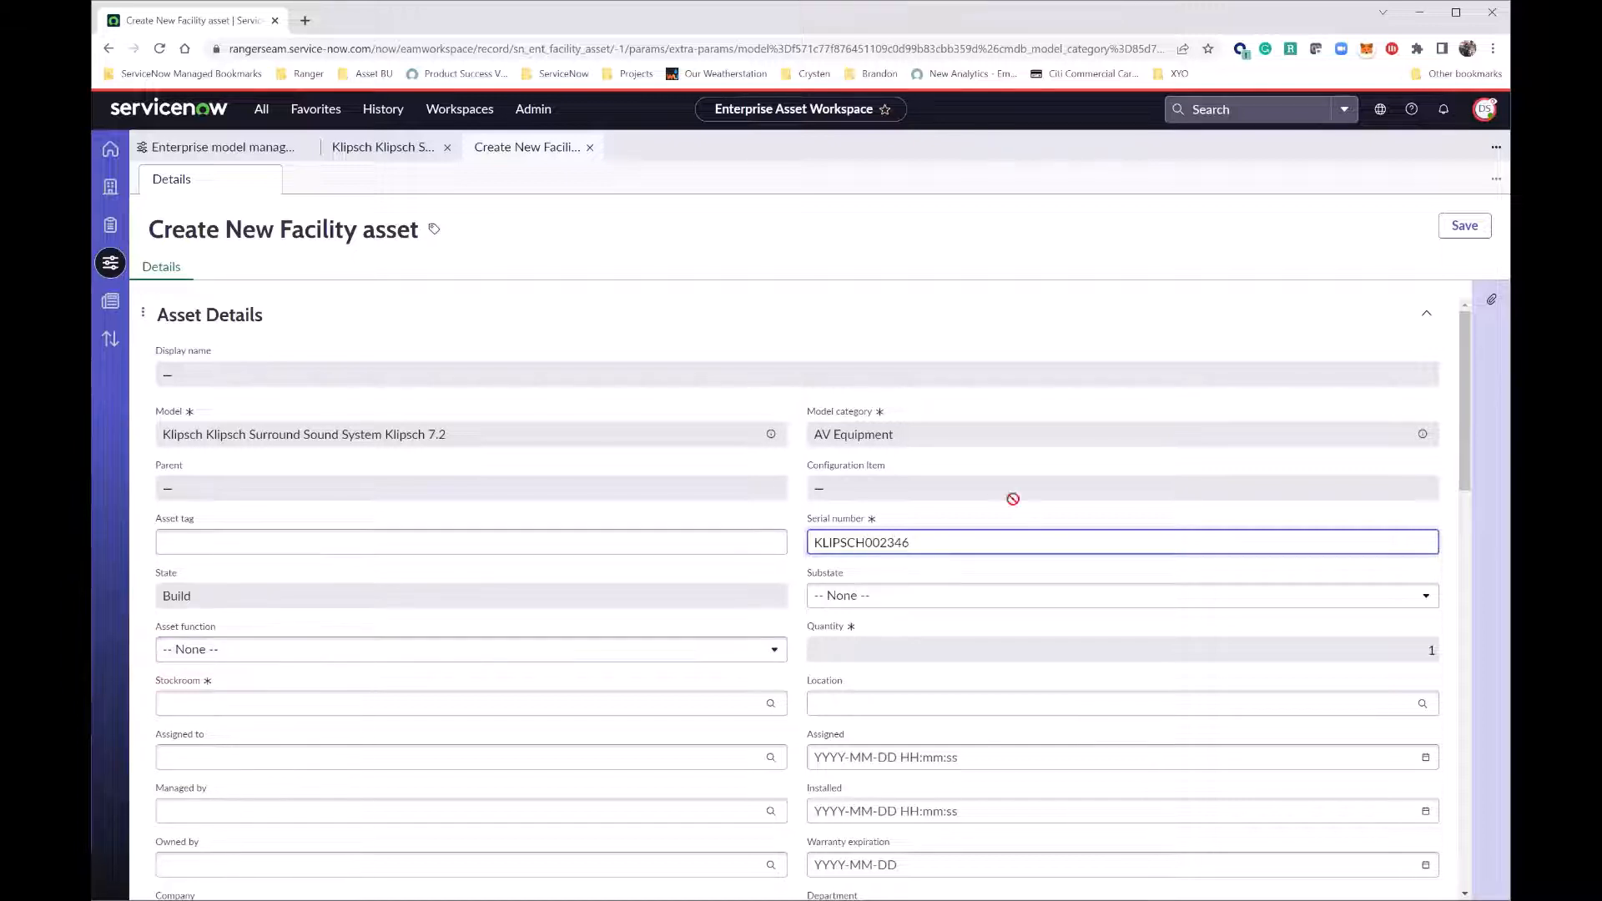
left_click_drag(940, 543, 690, 541)
key("ctrl+c")
left_click(691, 542)
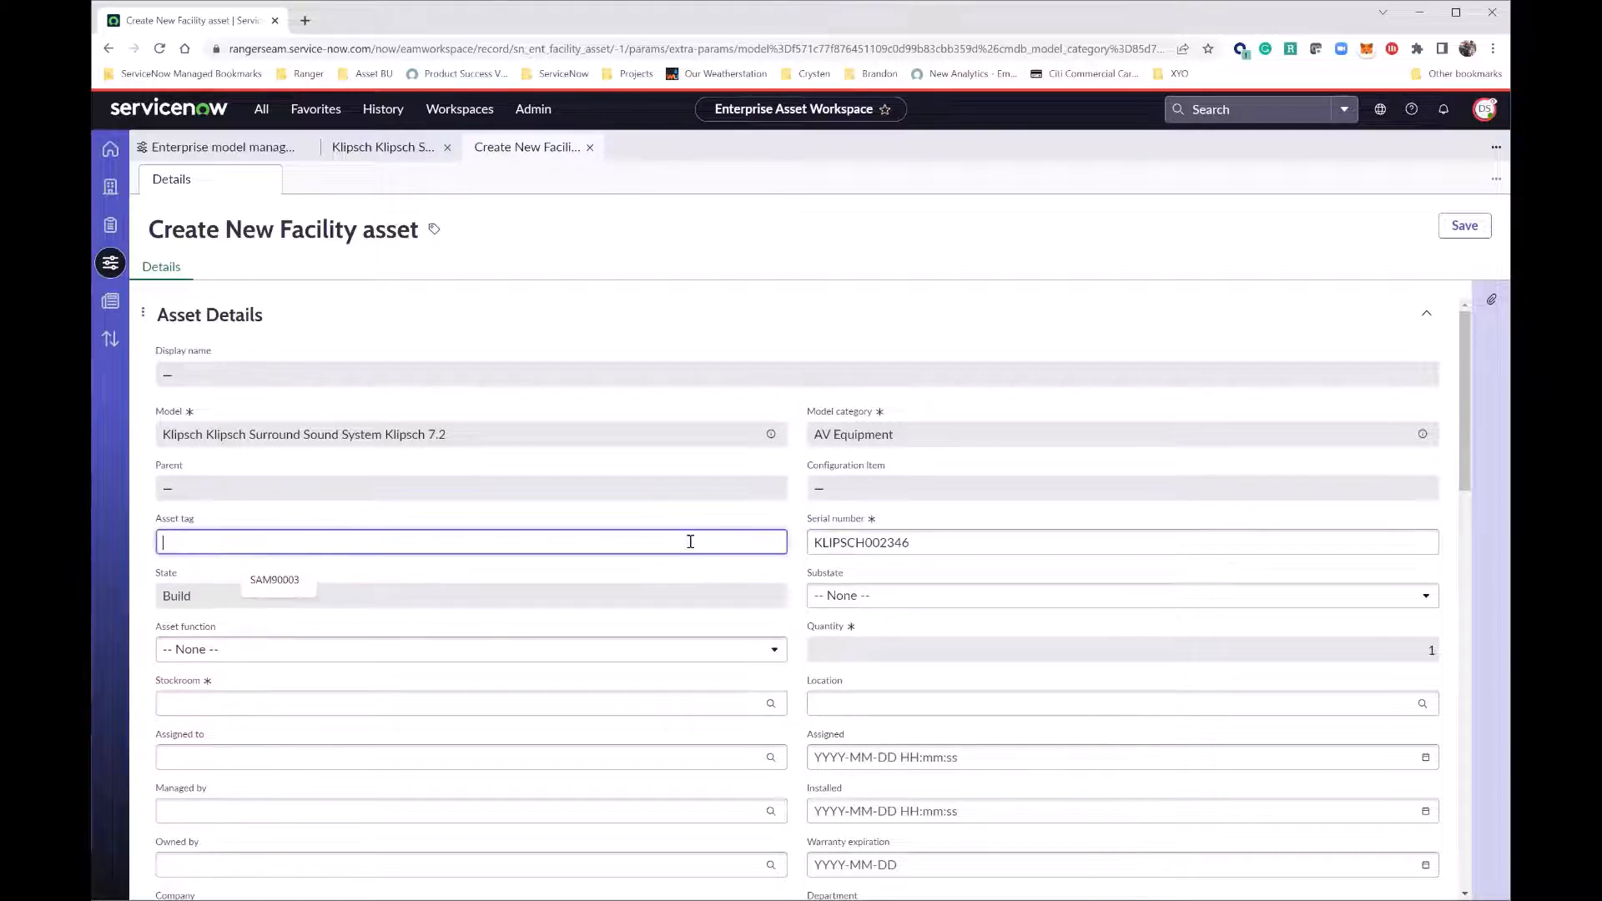
key("ctrl+v")
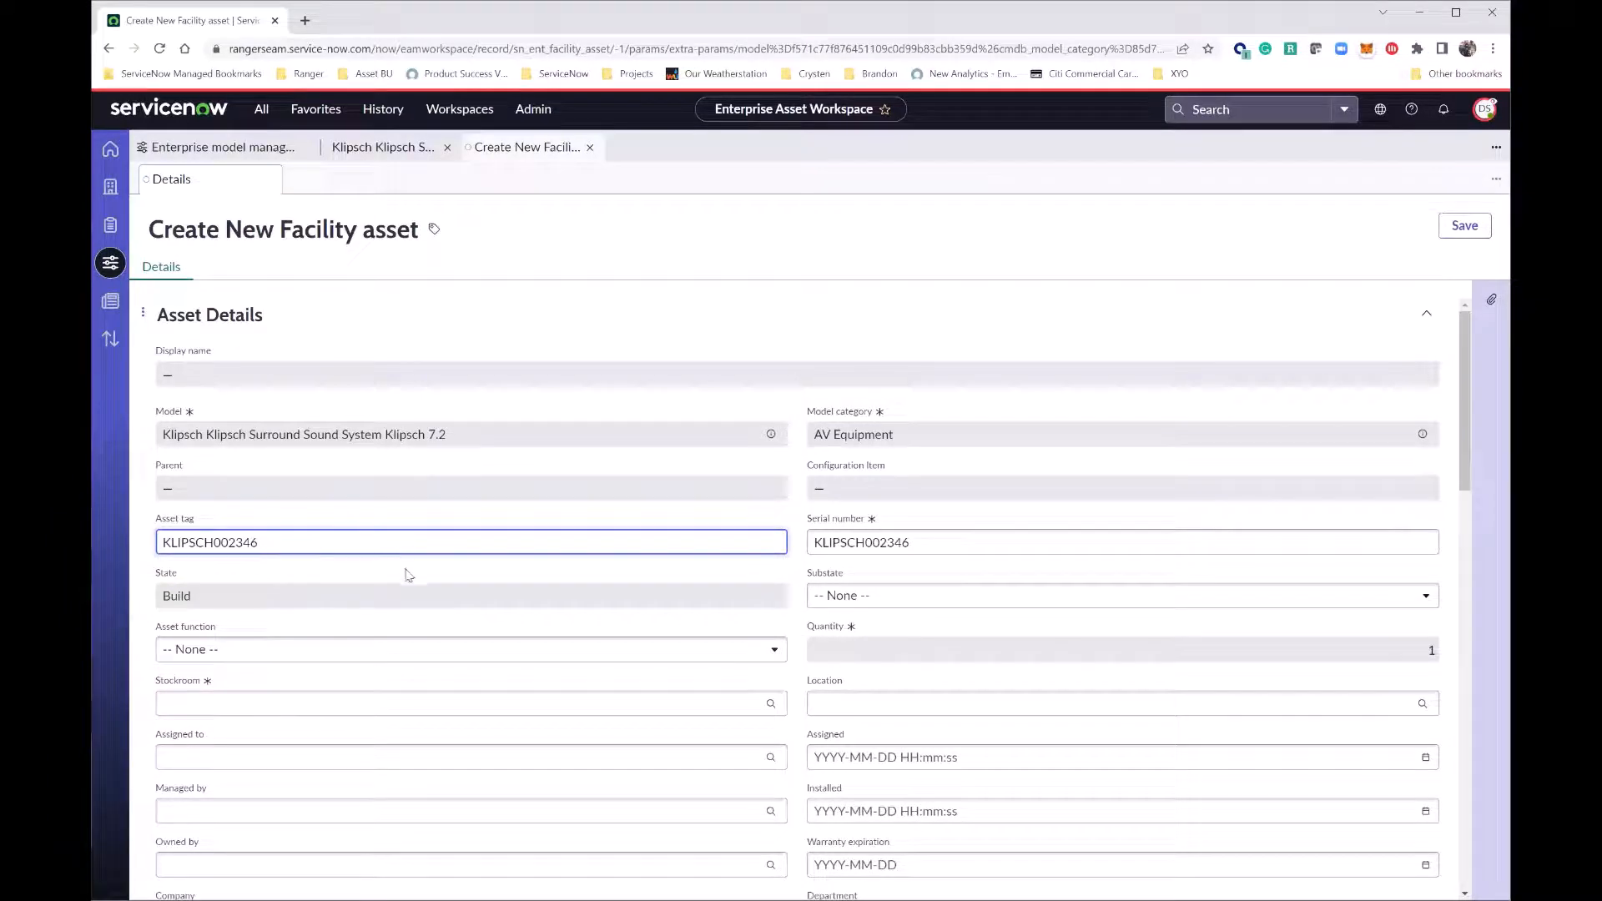
Step: Check the asset function choices without picking one, and set the stockroom to EAM Stockroom West
scroll(548, 646, "down", 2)
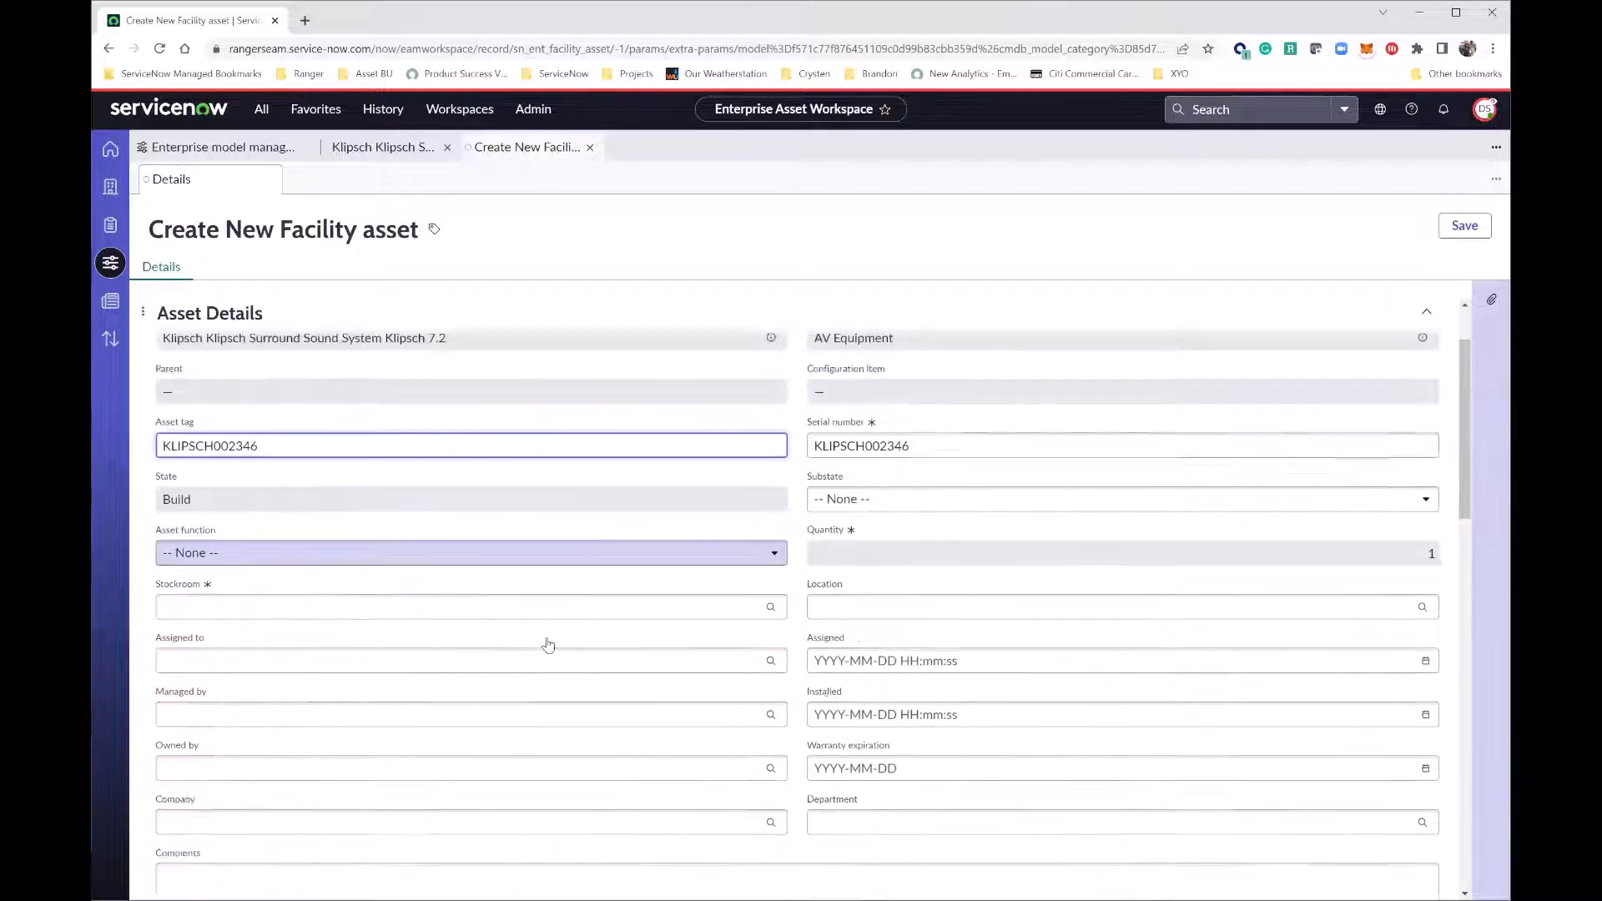
left_click(563, 496)
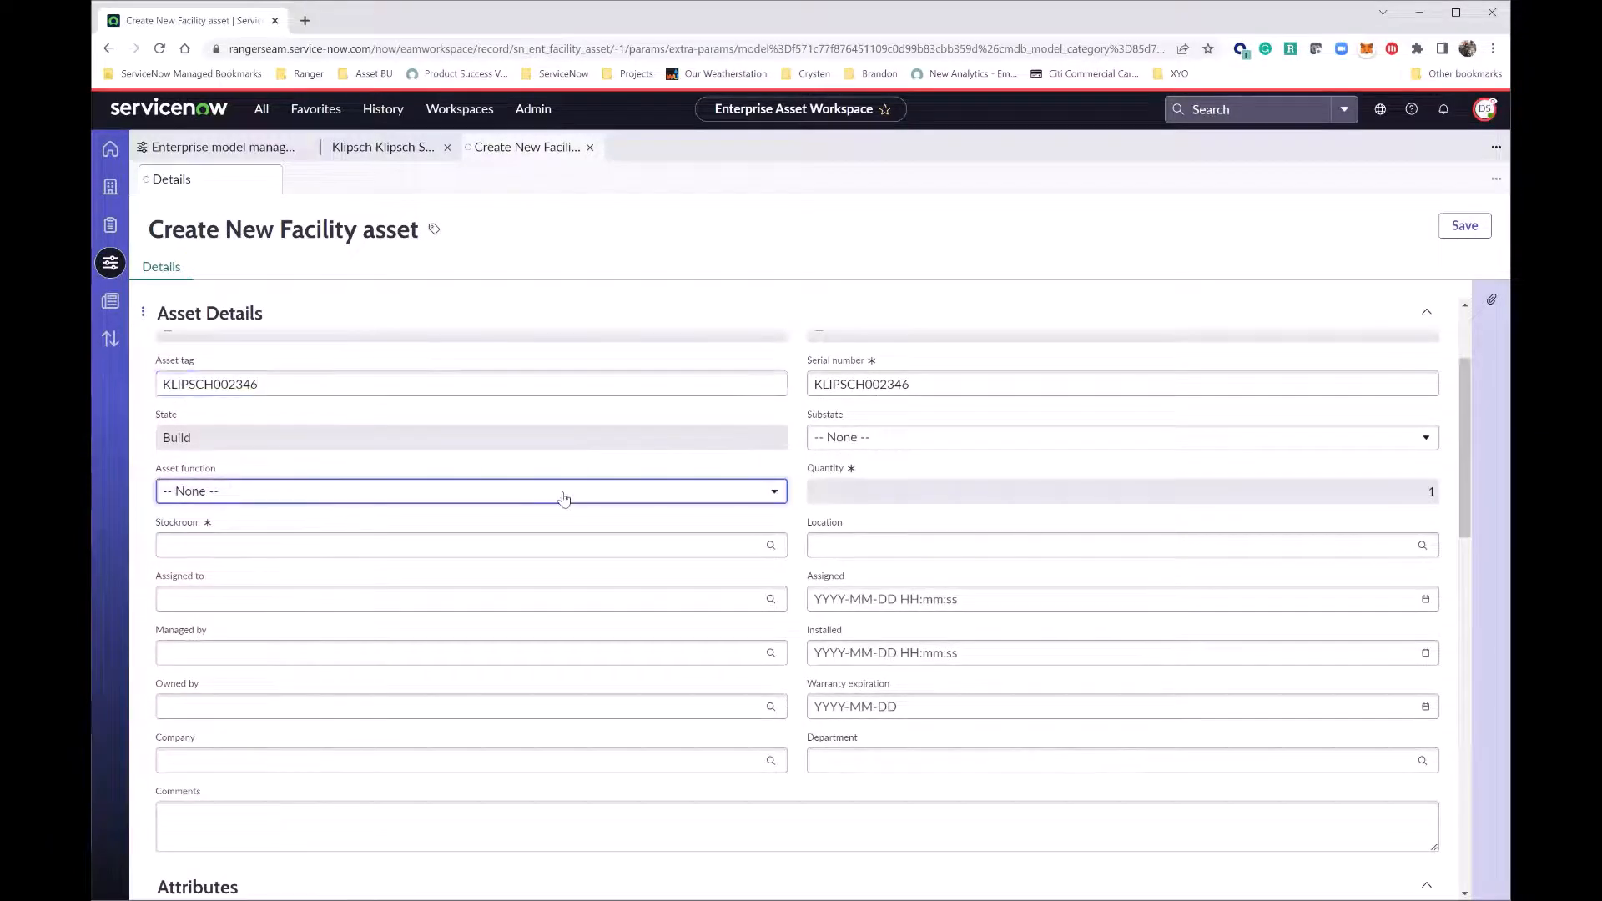
left_click(564, 498)
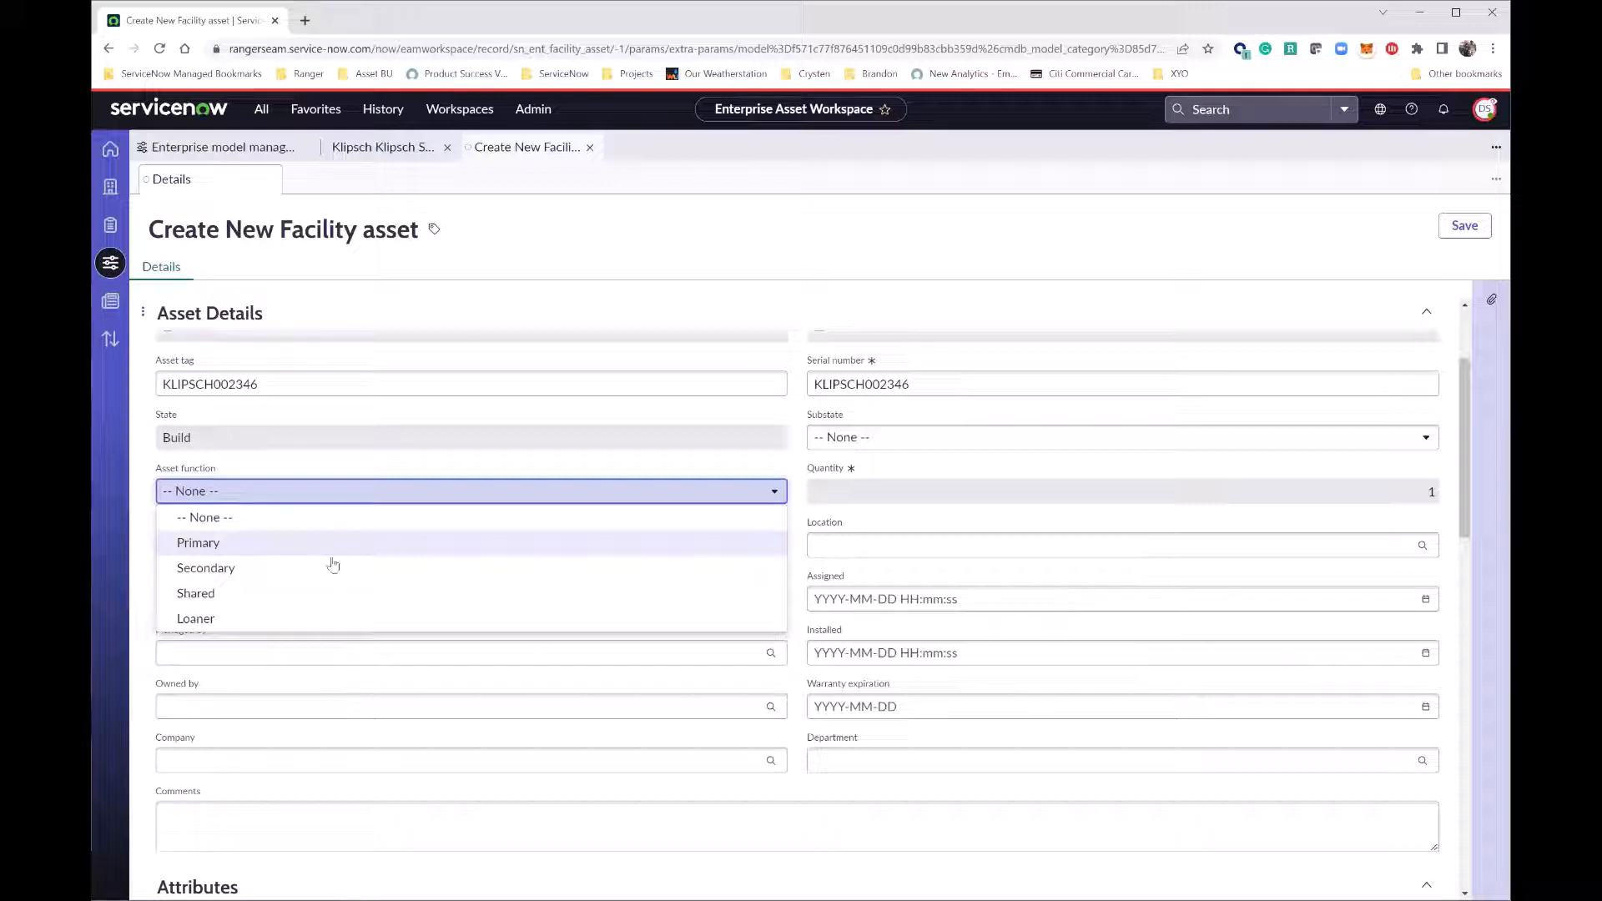
left_click(898, 257)
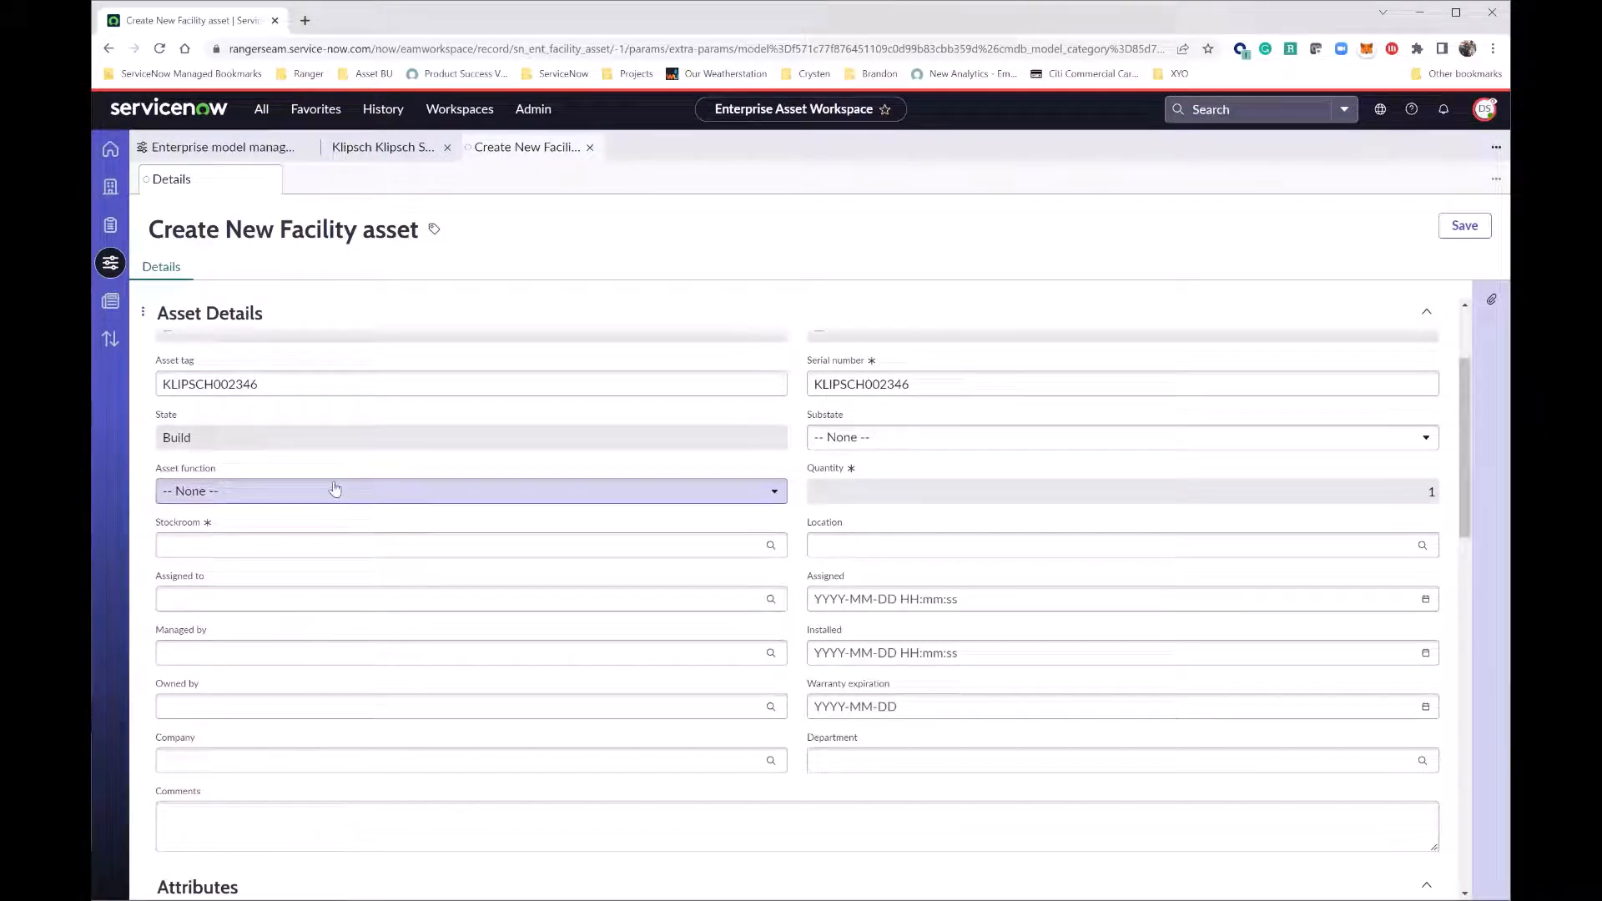
left_click(474, 547)
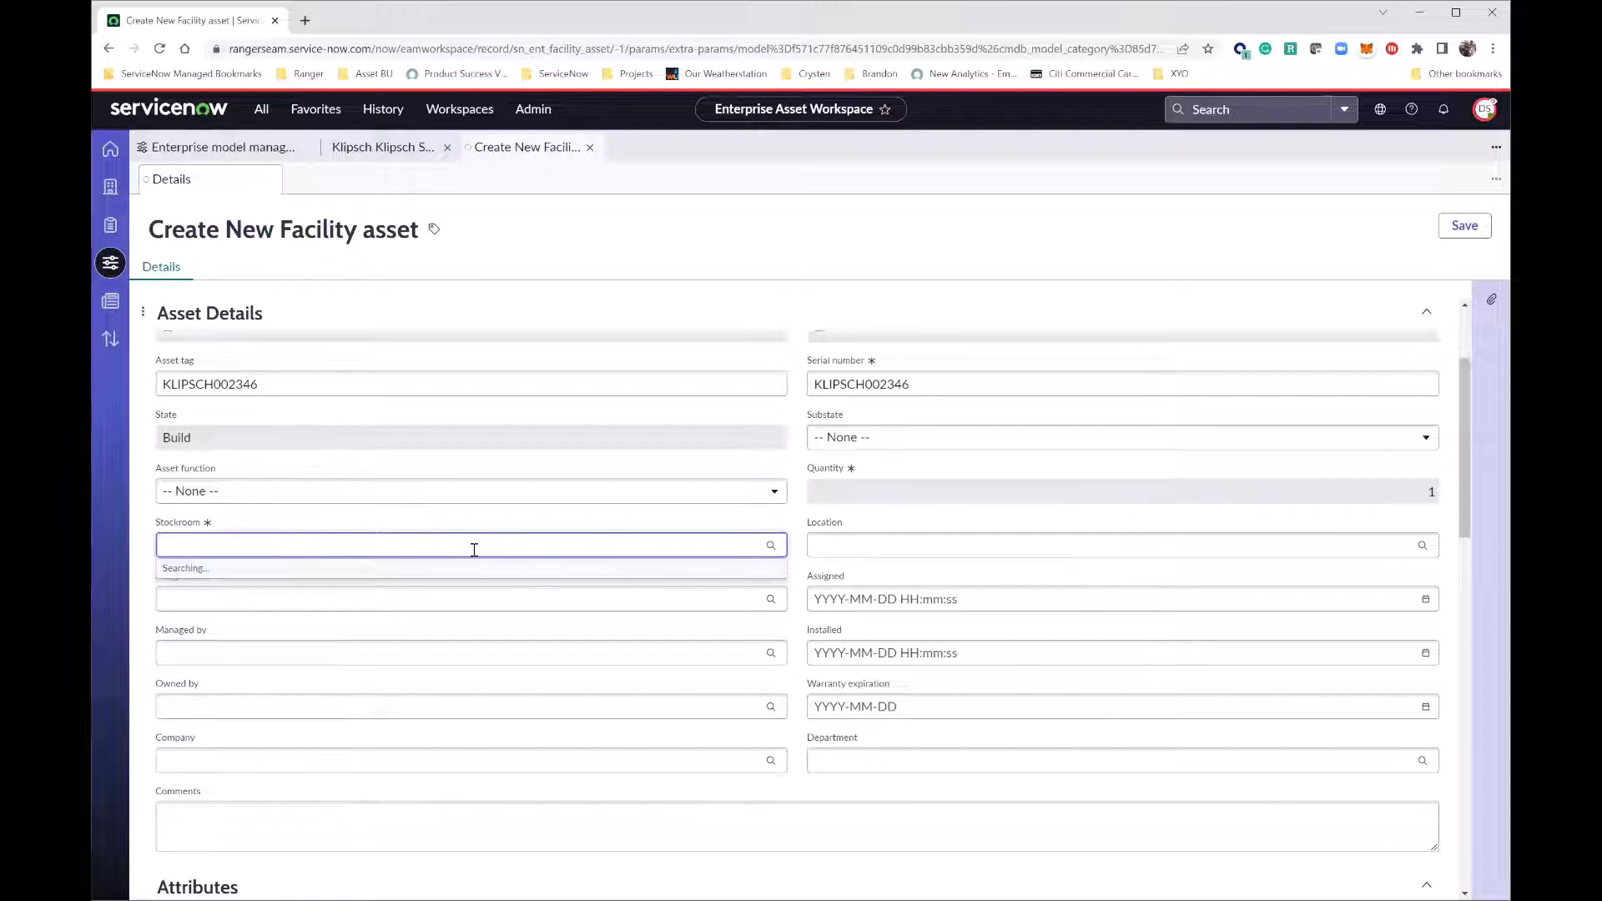
left_click(326, 591)
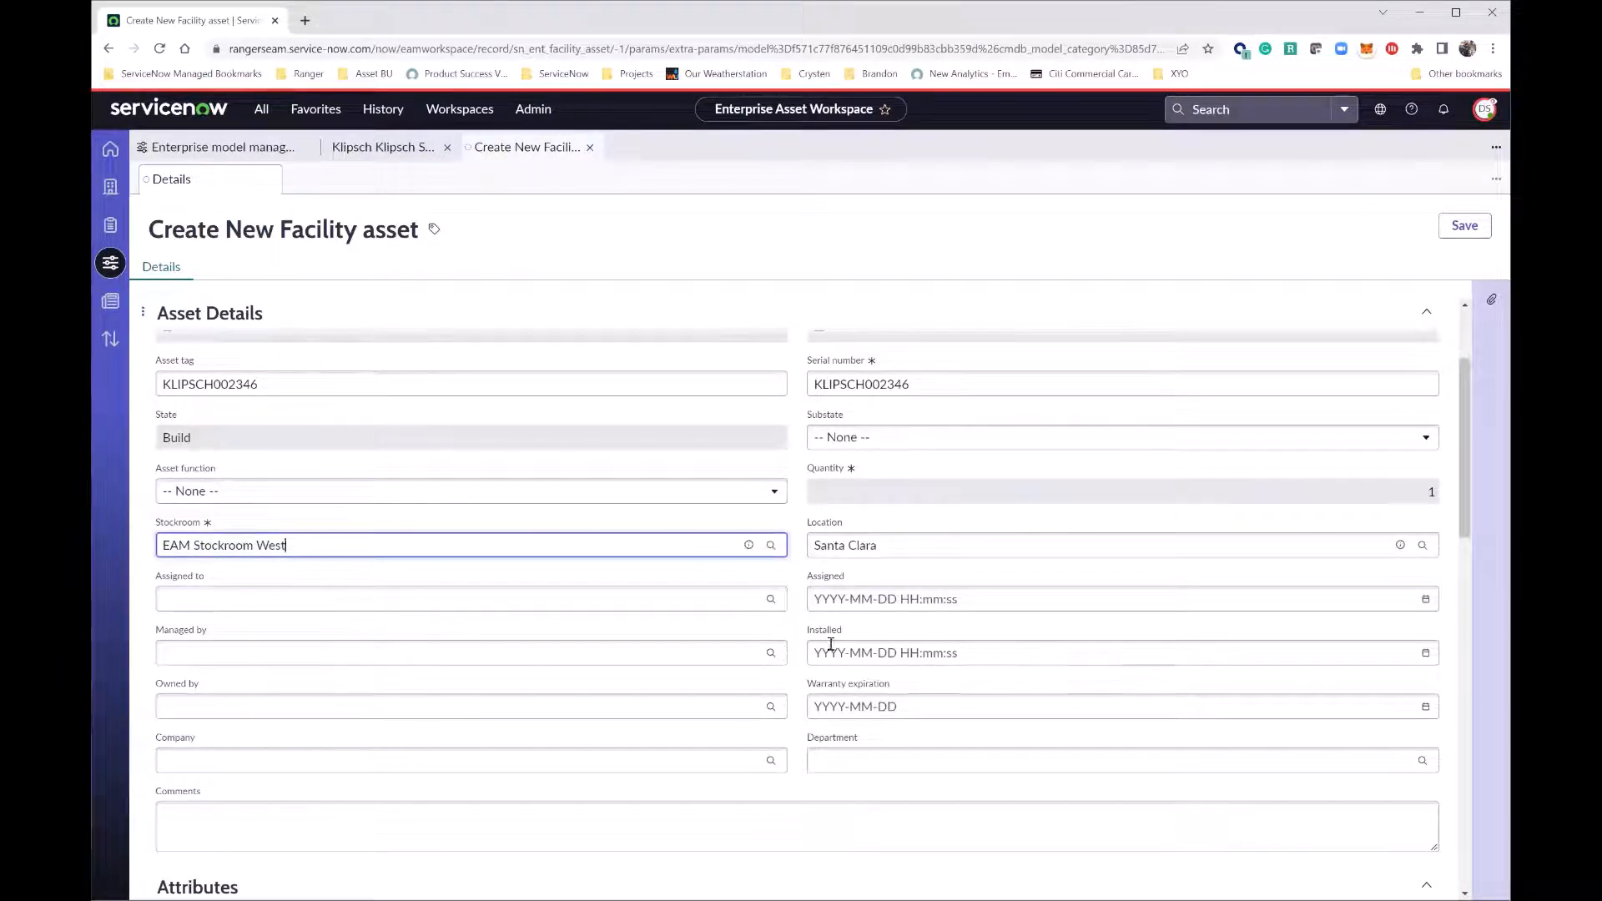
Step: Set the acquisition method to Purchase in the financial details, review the form and save the new facility asset
scroll(705, 705, "down", 5)
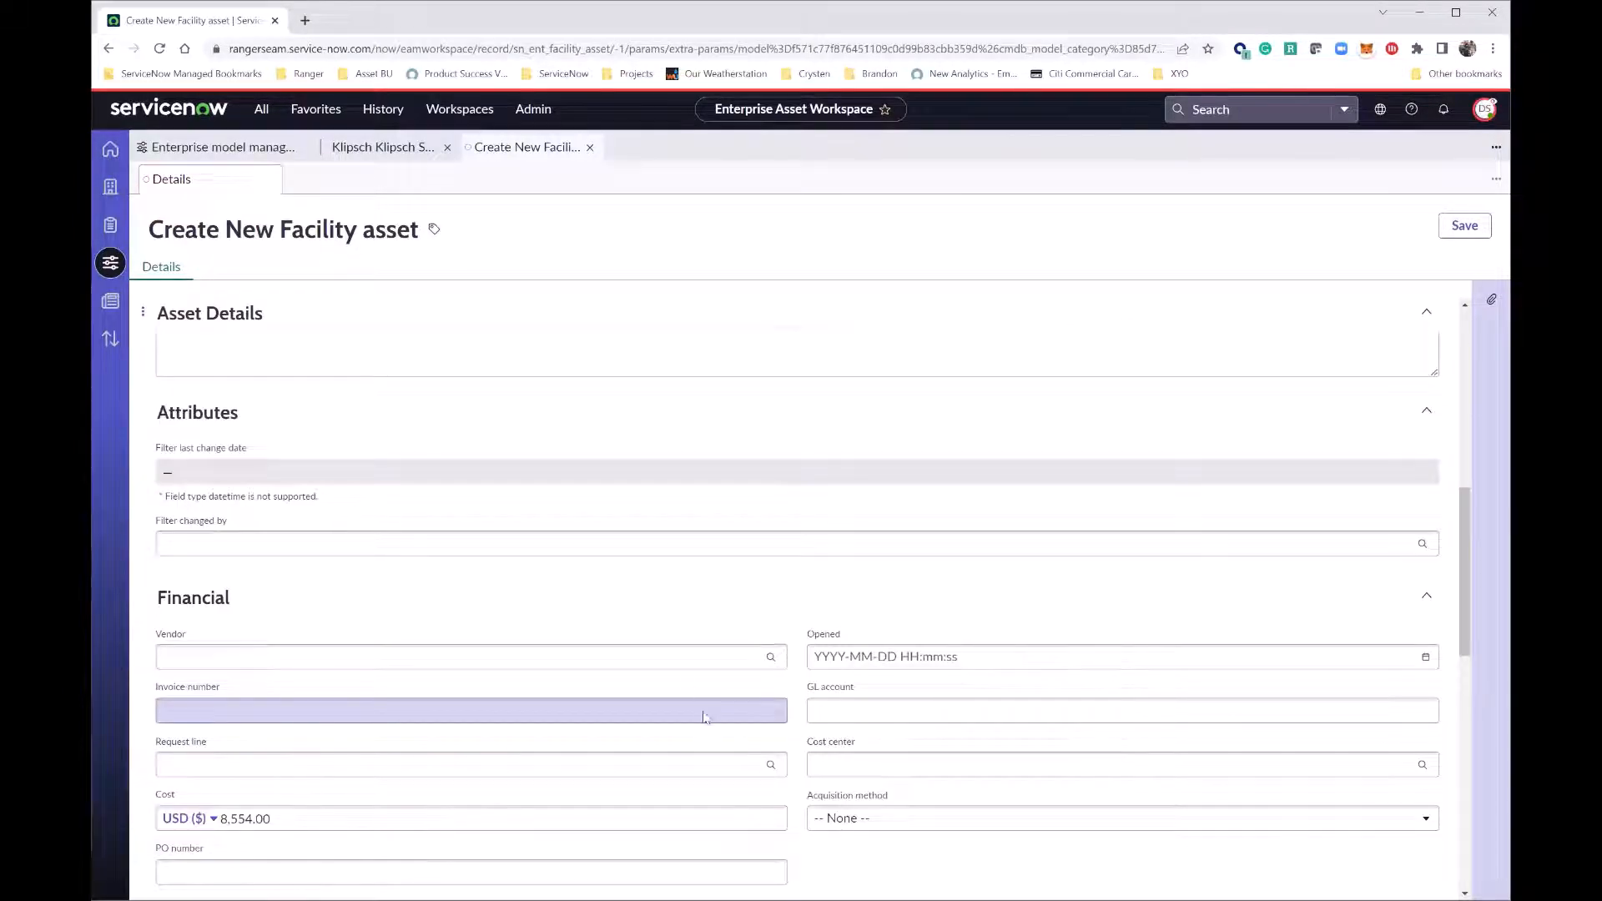
scroll(576, 665, "down", 2)
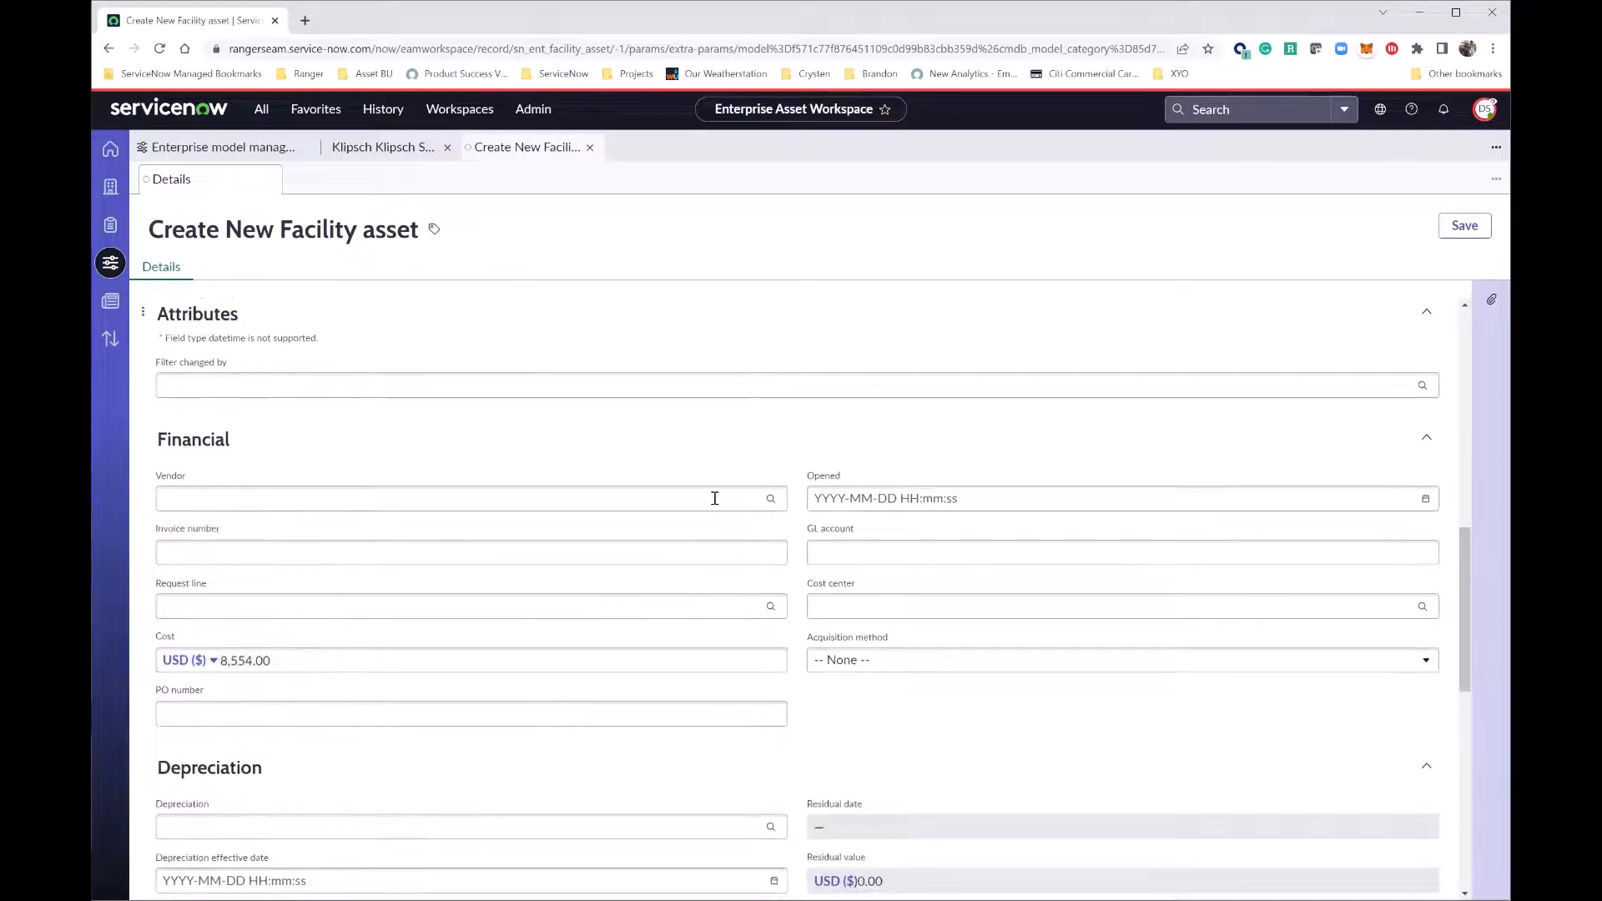
left_click(870, 660)
left_click(853, 712)
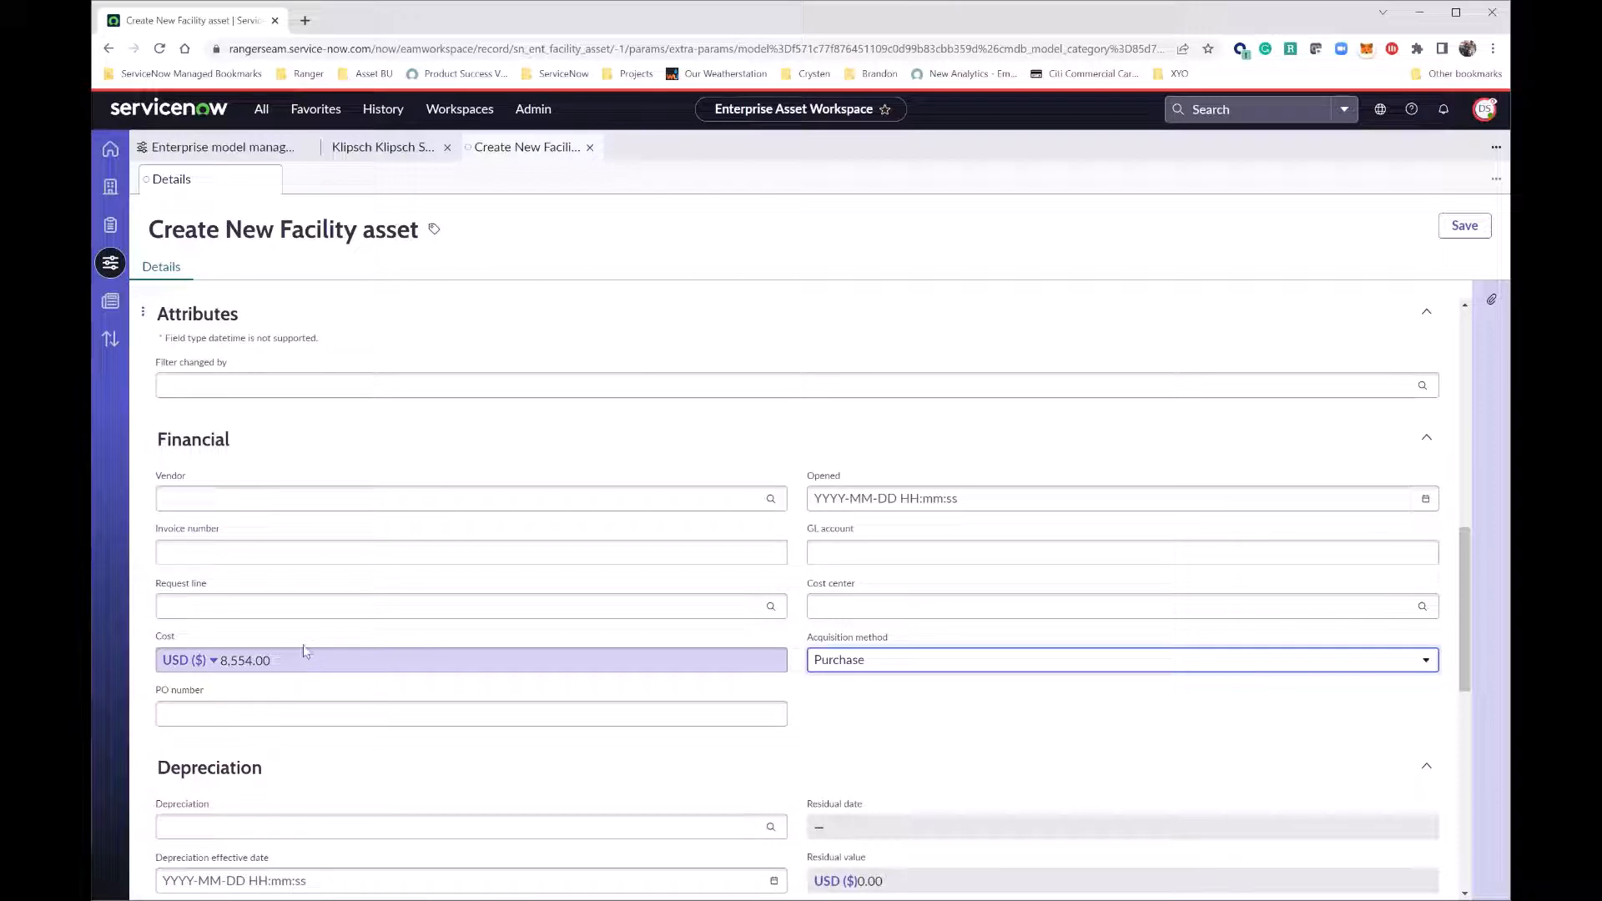
scroll(430, 661, "down", 3)
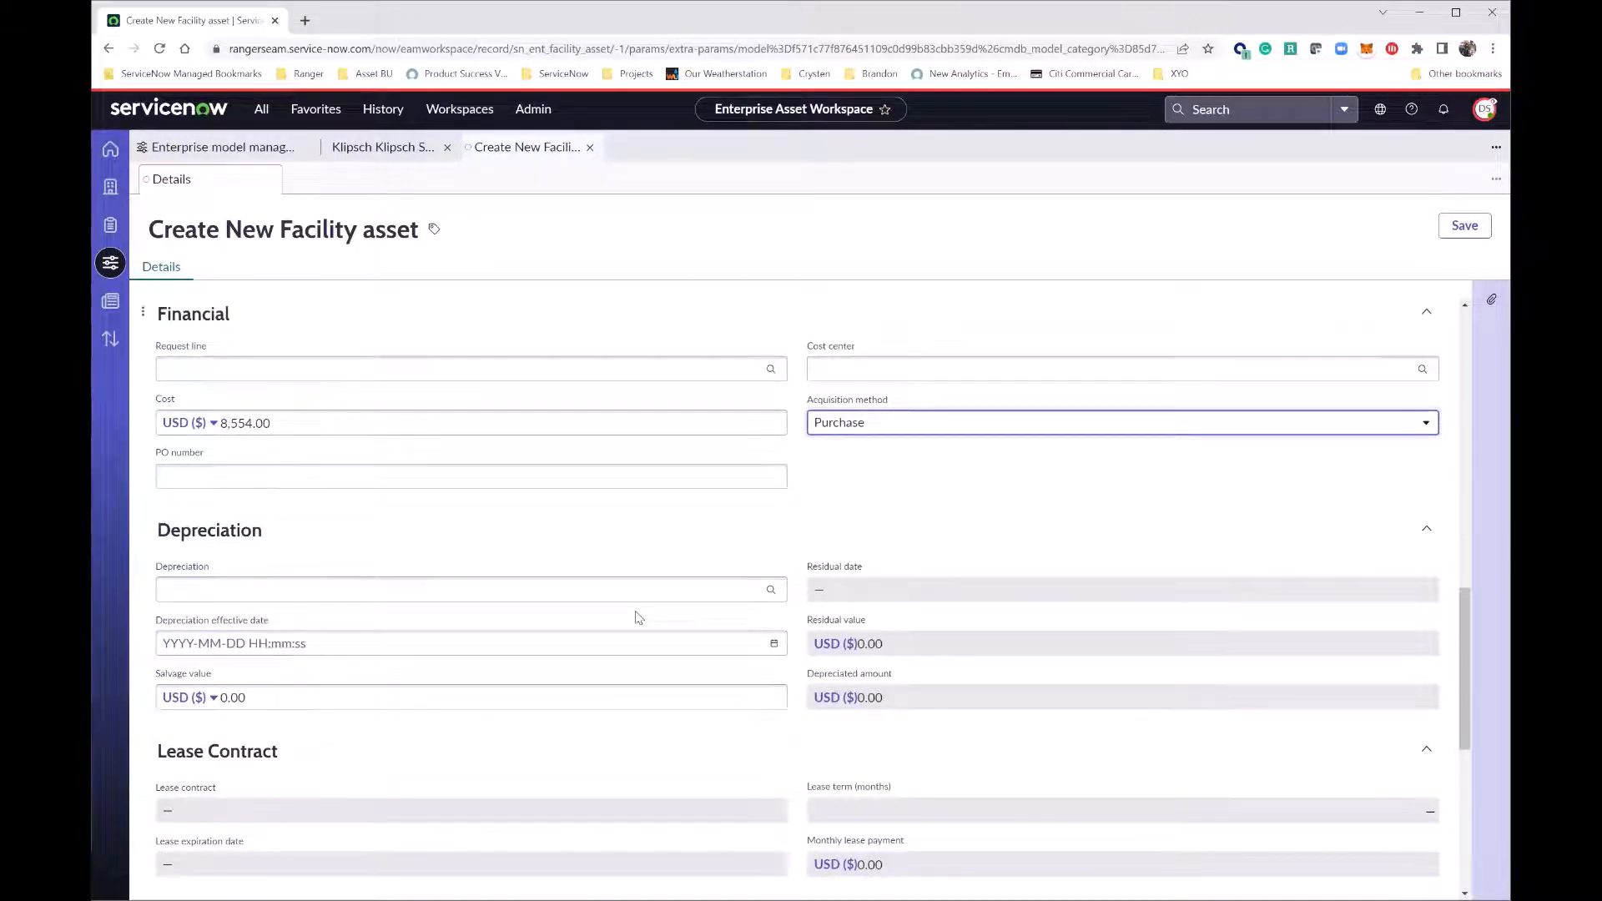
scroll(638, 618, "up", 3)
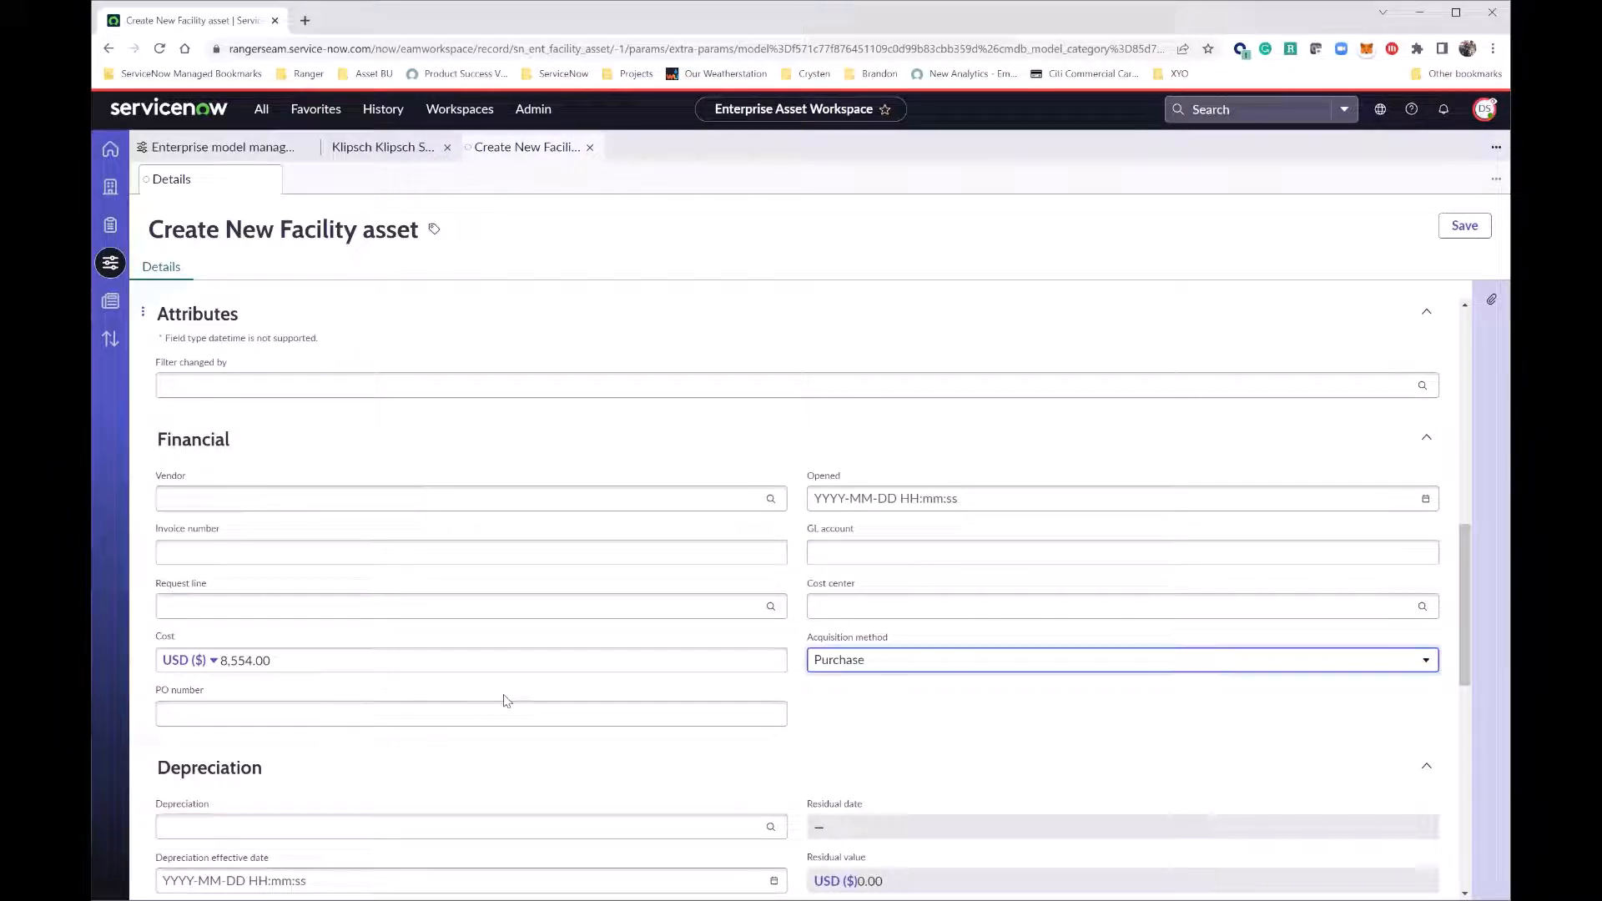
scroll(504, 701, "up", 1)
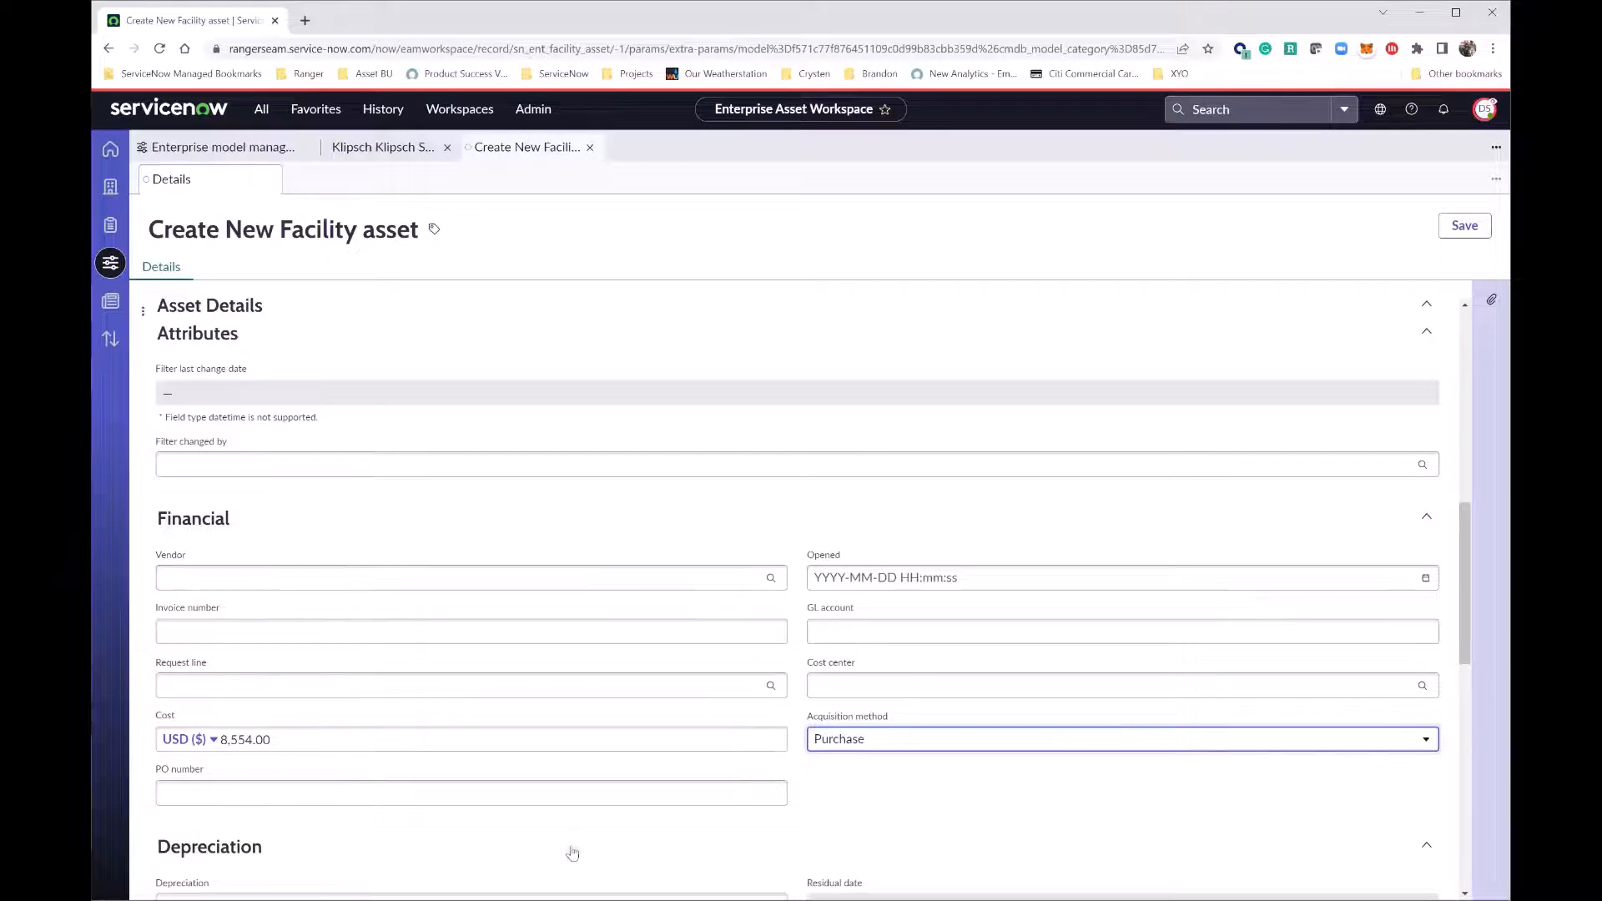
scroll(480, 722, "up", 1)
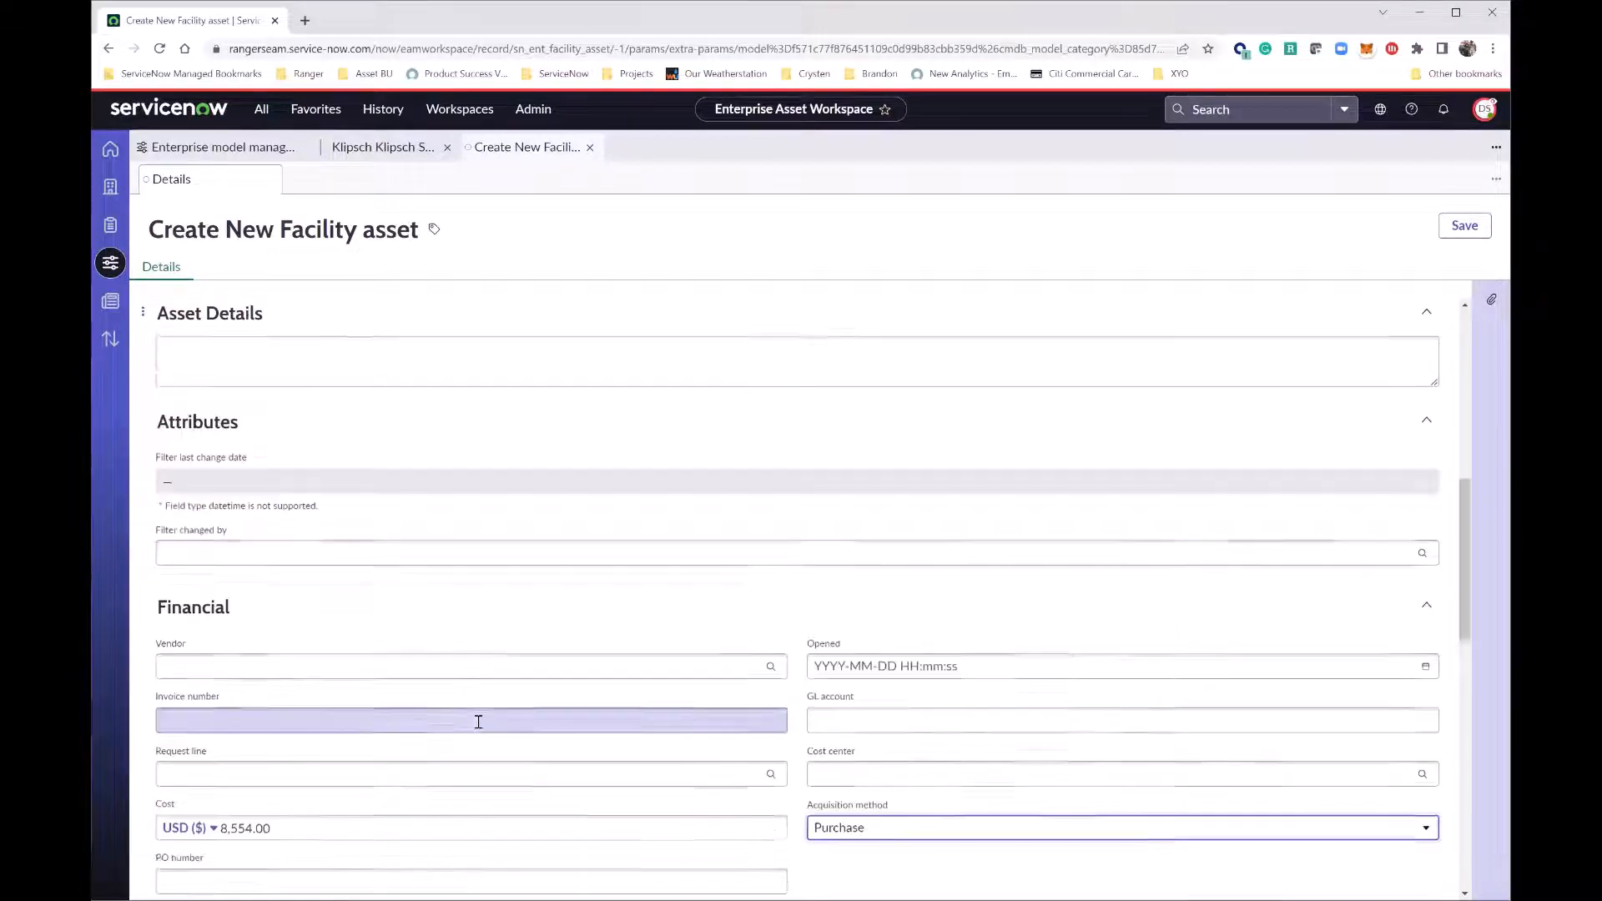
scroll(480, 722, "down", 2)
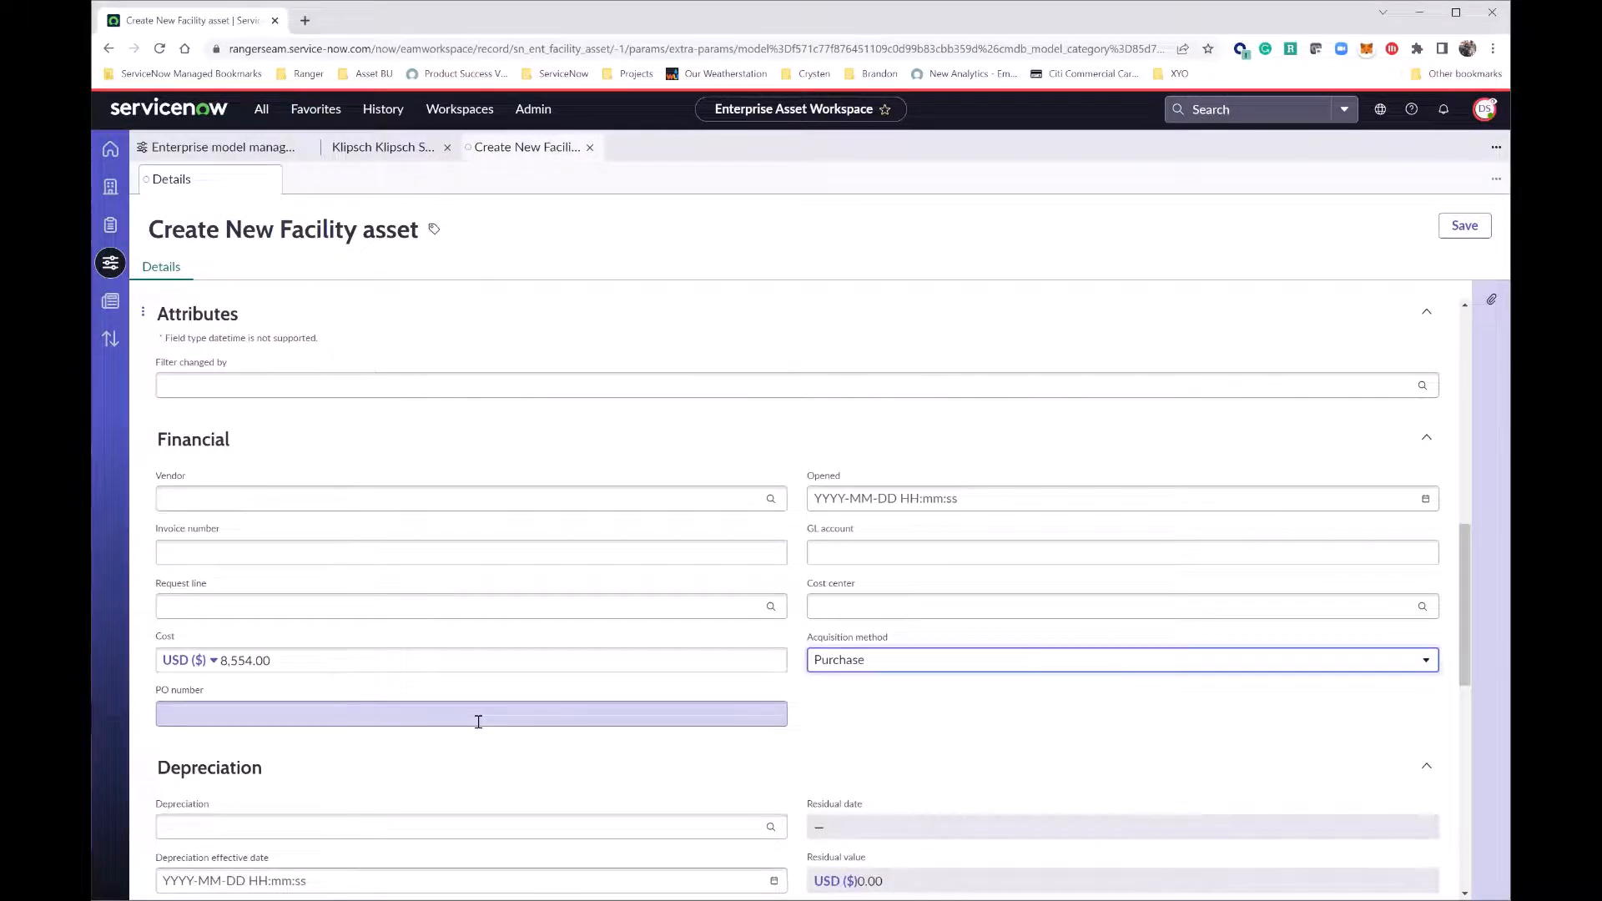
scroll(478, 722, "up", 10)
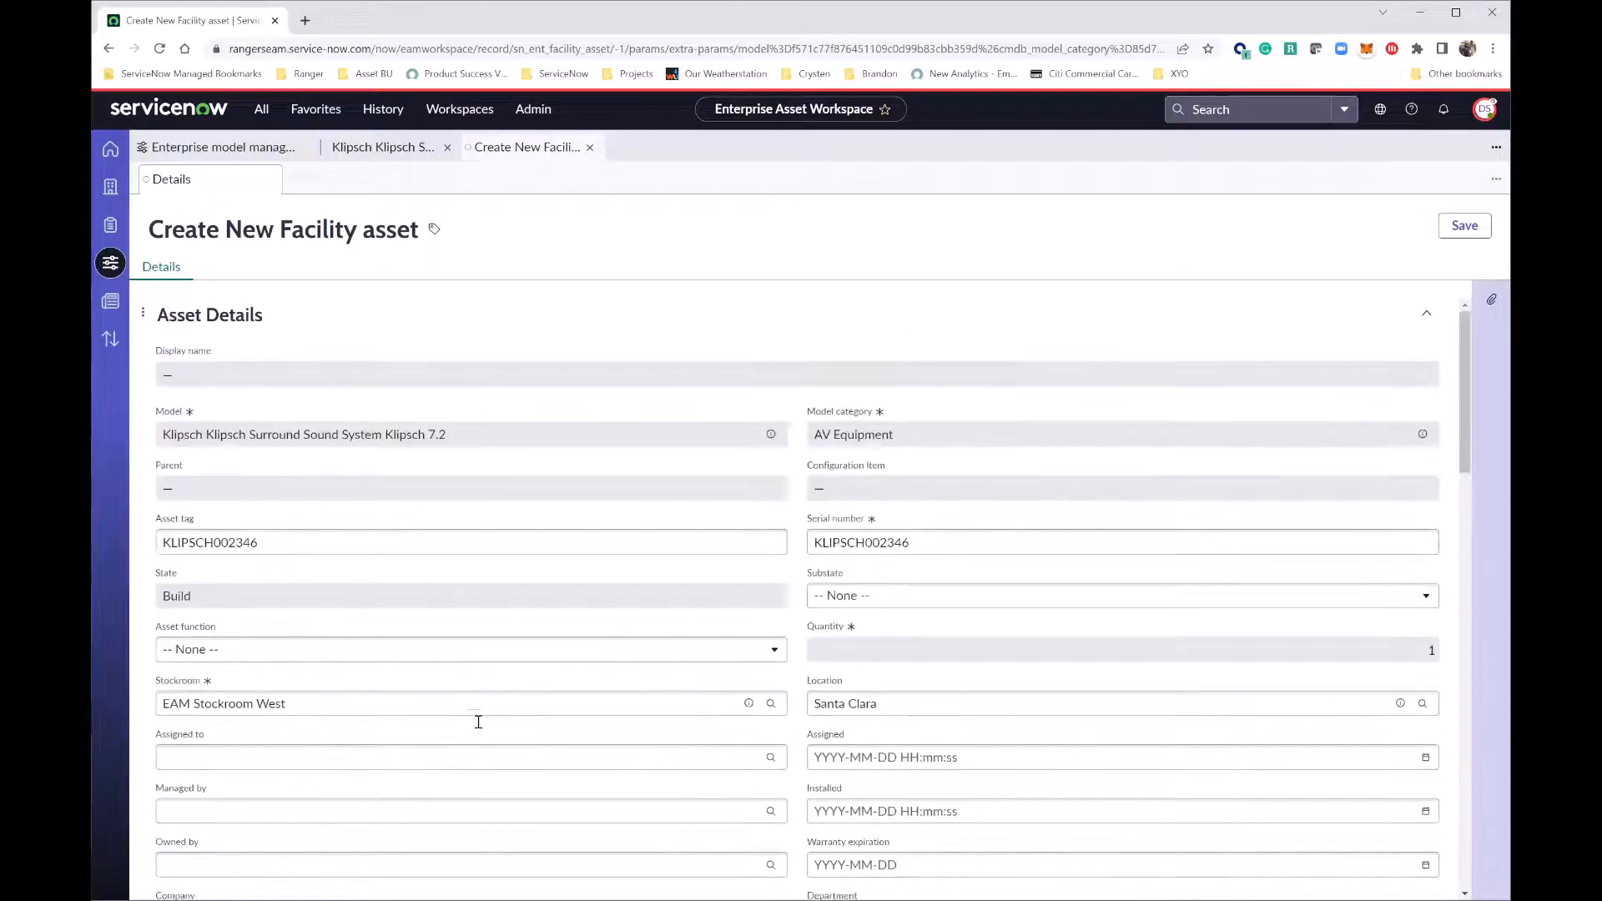
left_click(1457, 228)
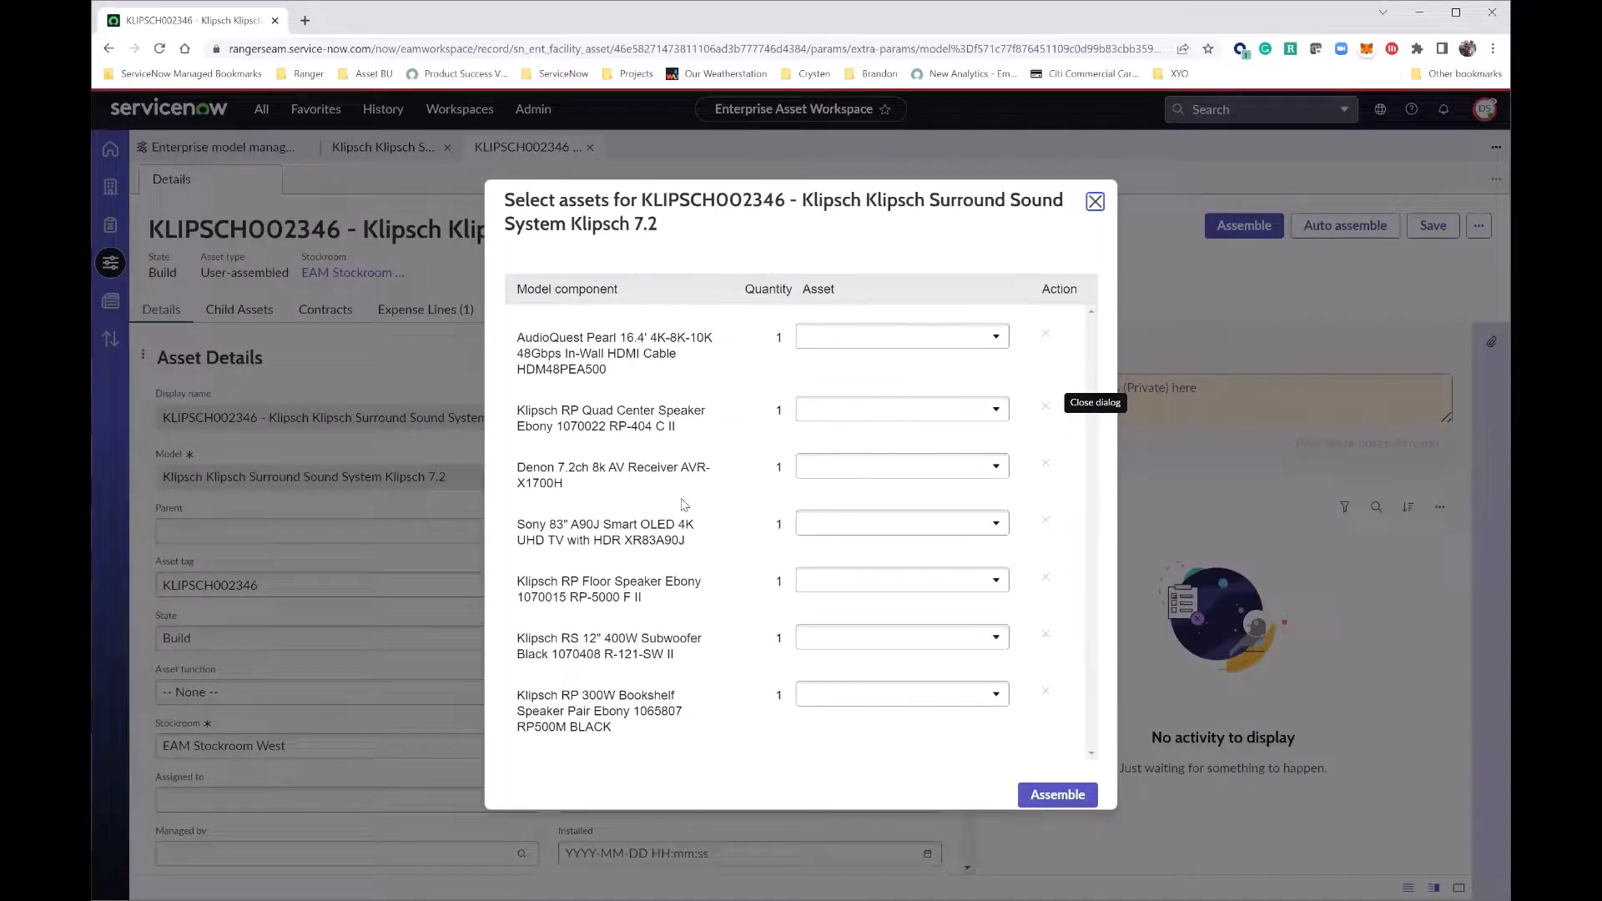
Step: Select the AudioQuest Pearl asset for the HDMI cable, DWS0009 for the RP Quad Center Speaker and DWS0001 for the Denon receiver
left_click(988, 338)
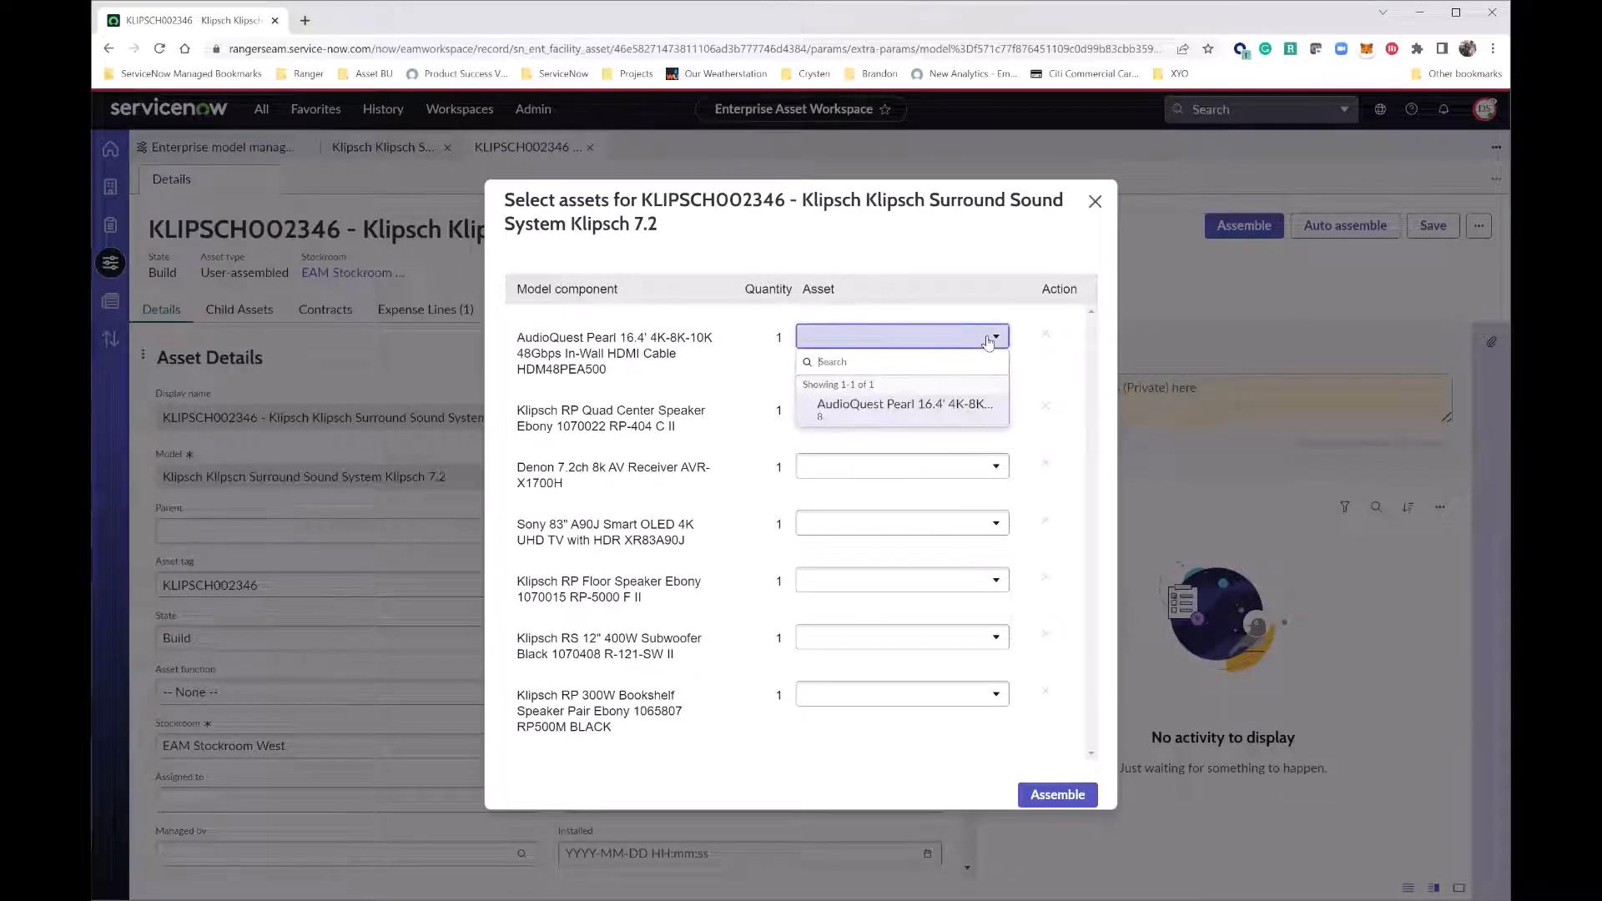
left_click(926, 409)
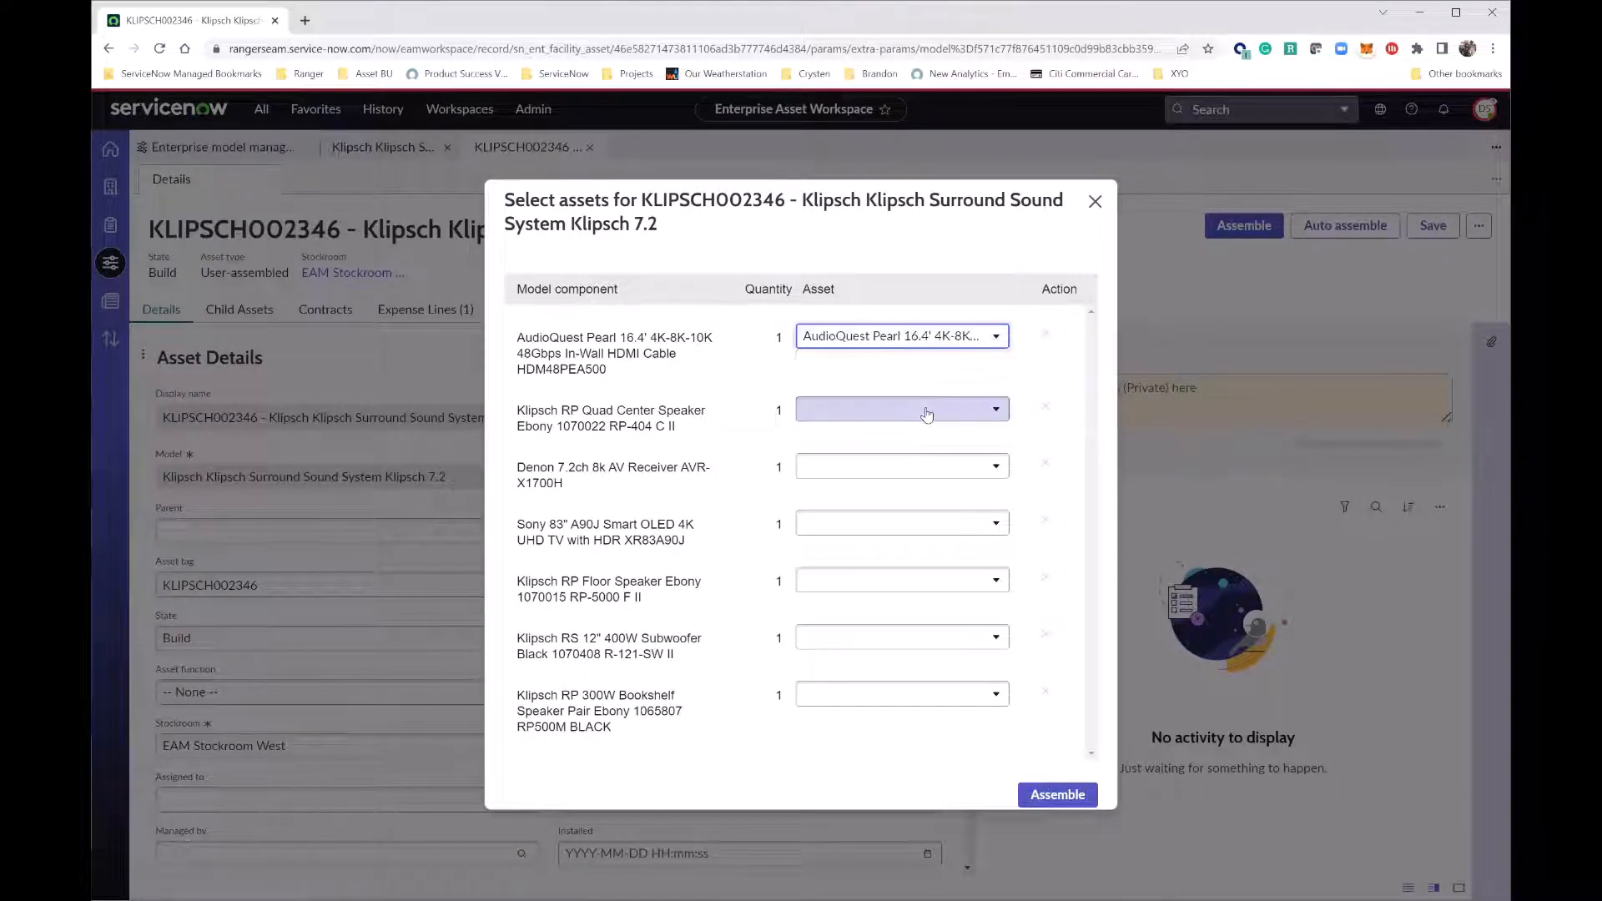
left_click(938, 411)
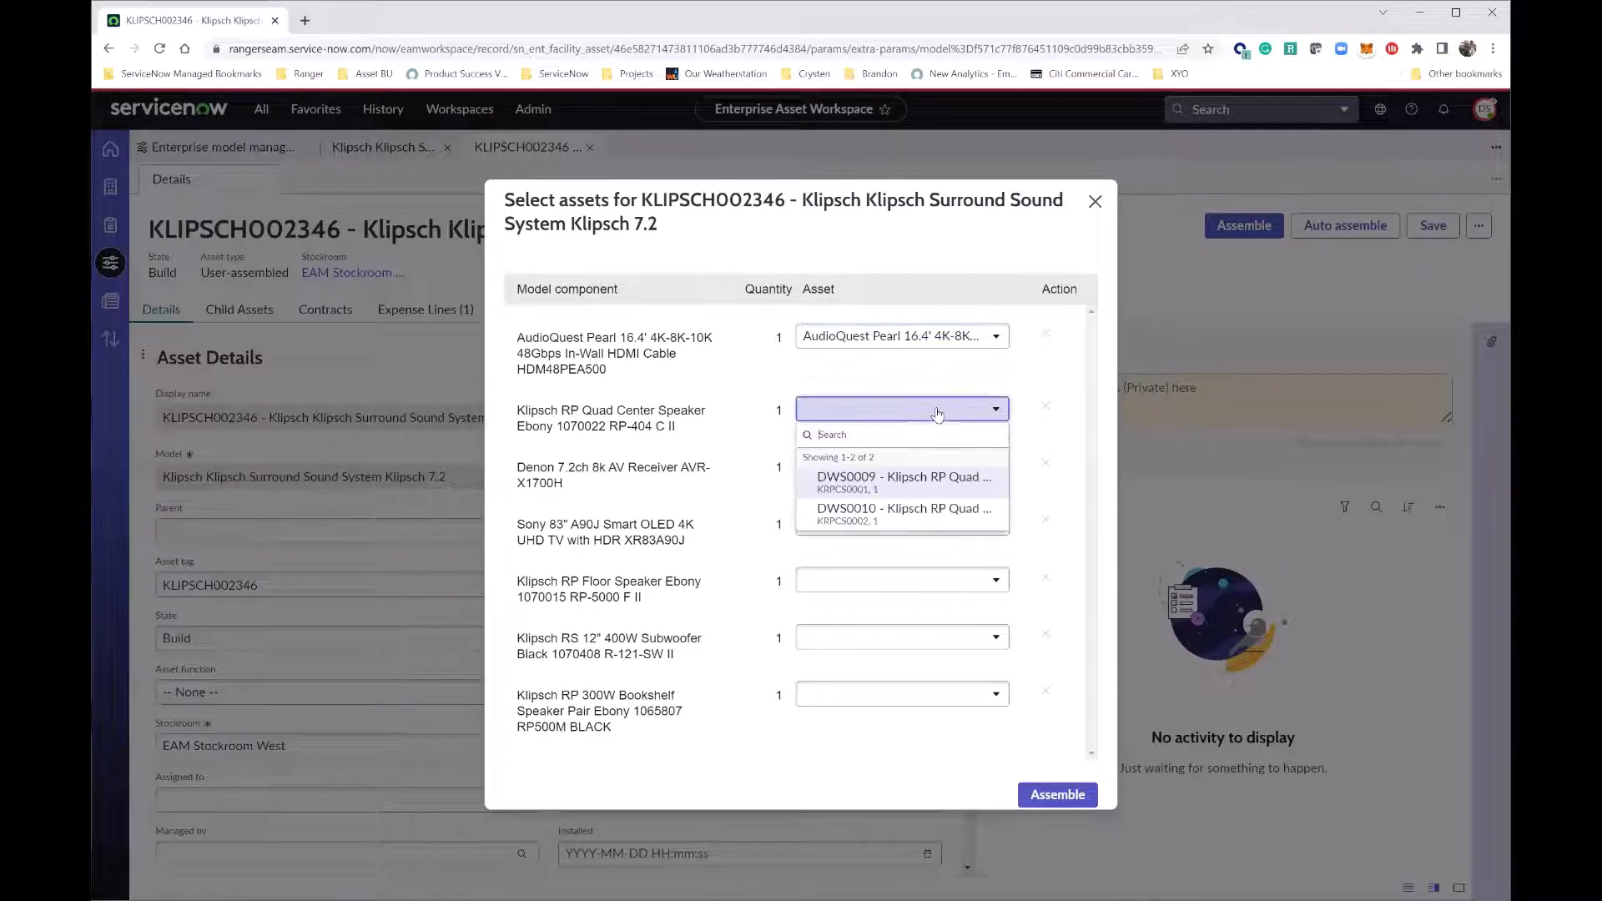
left_click(878, 482)
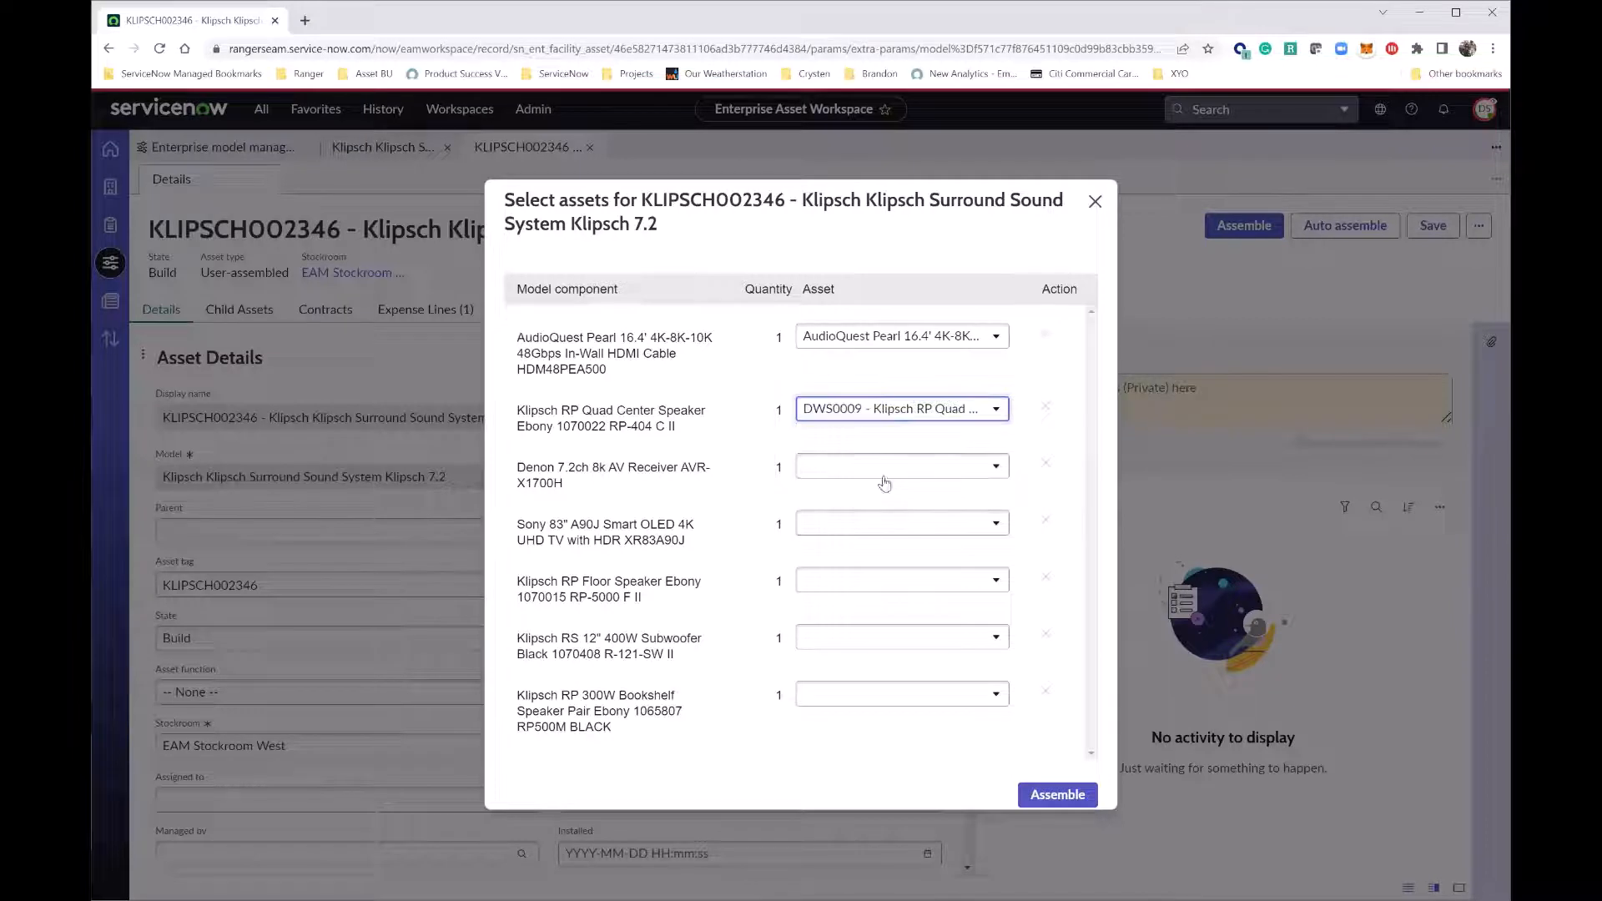
left_click(916, 473)
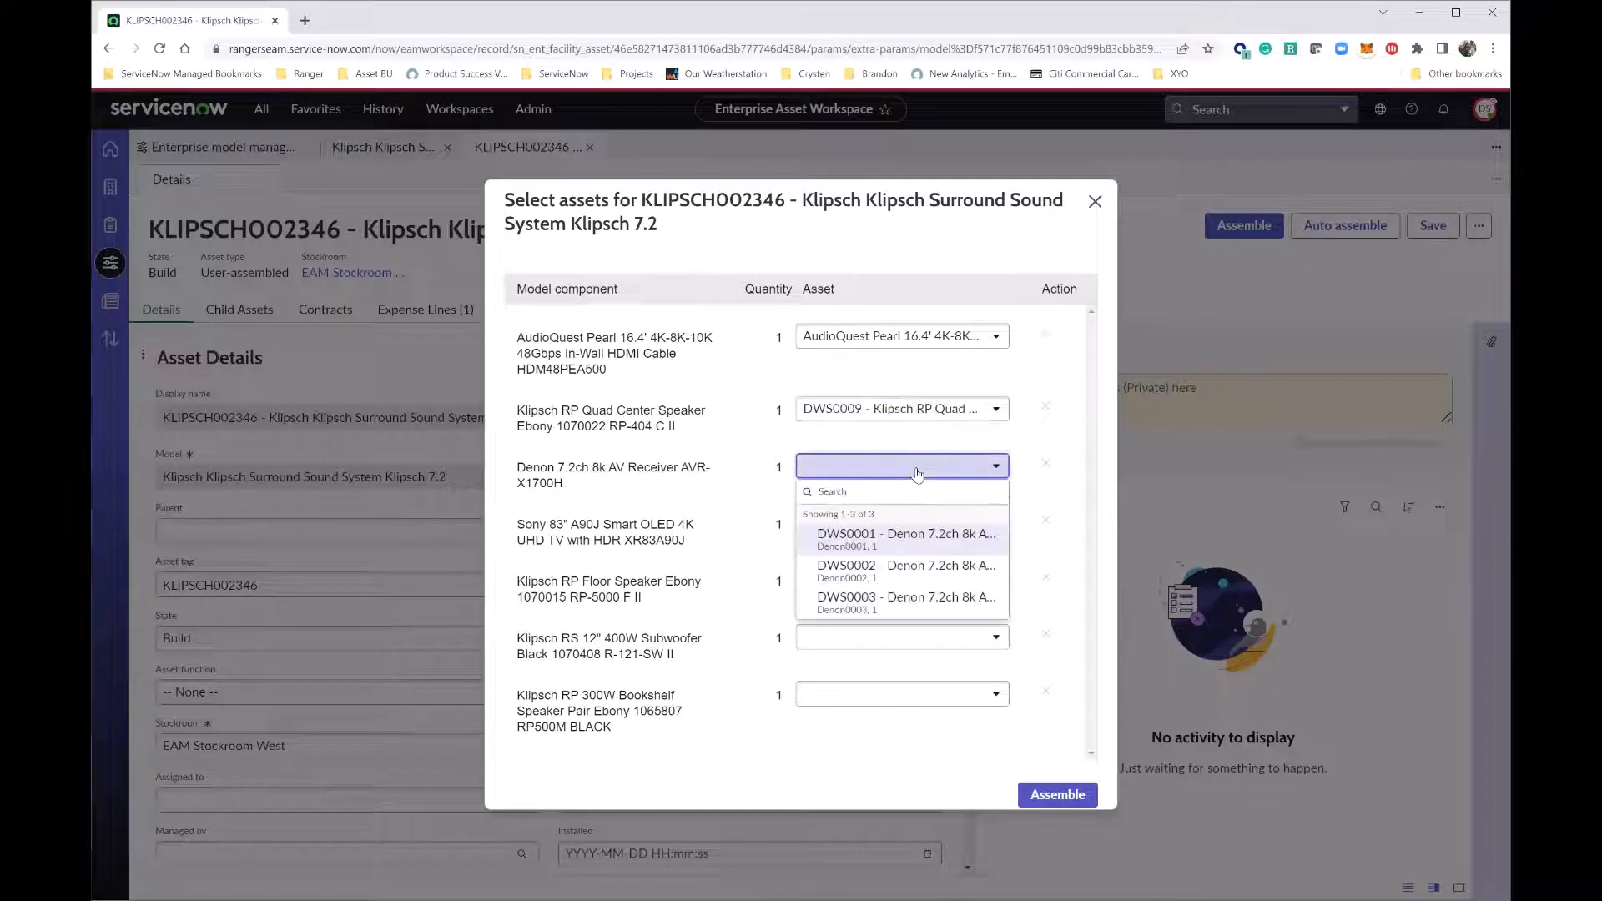
left_click(916, 538)
Step: Select asset DWS0015 for the Sony OLED TV component and DWS0012 for the Klipsch RP Floor Speaker
left_click(912, 533)
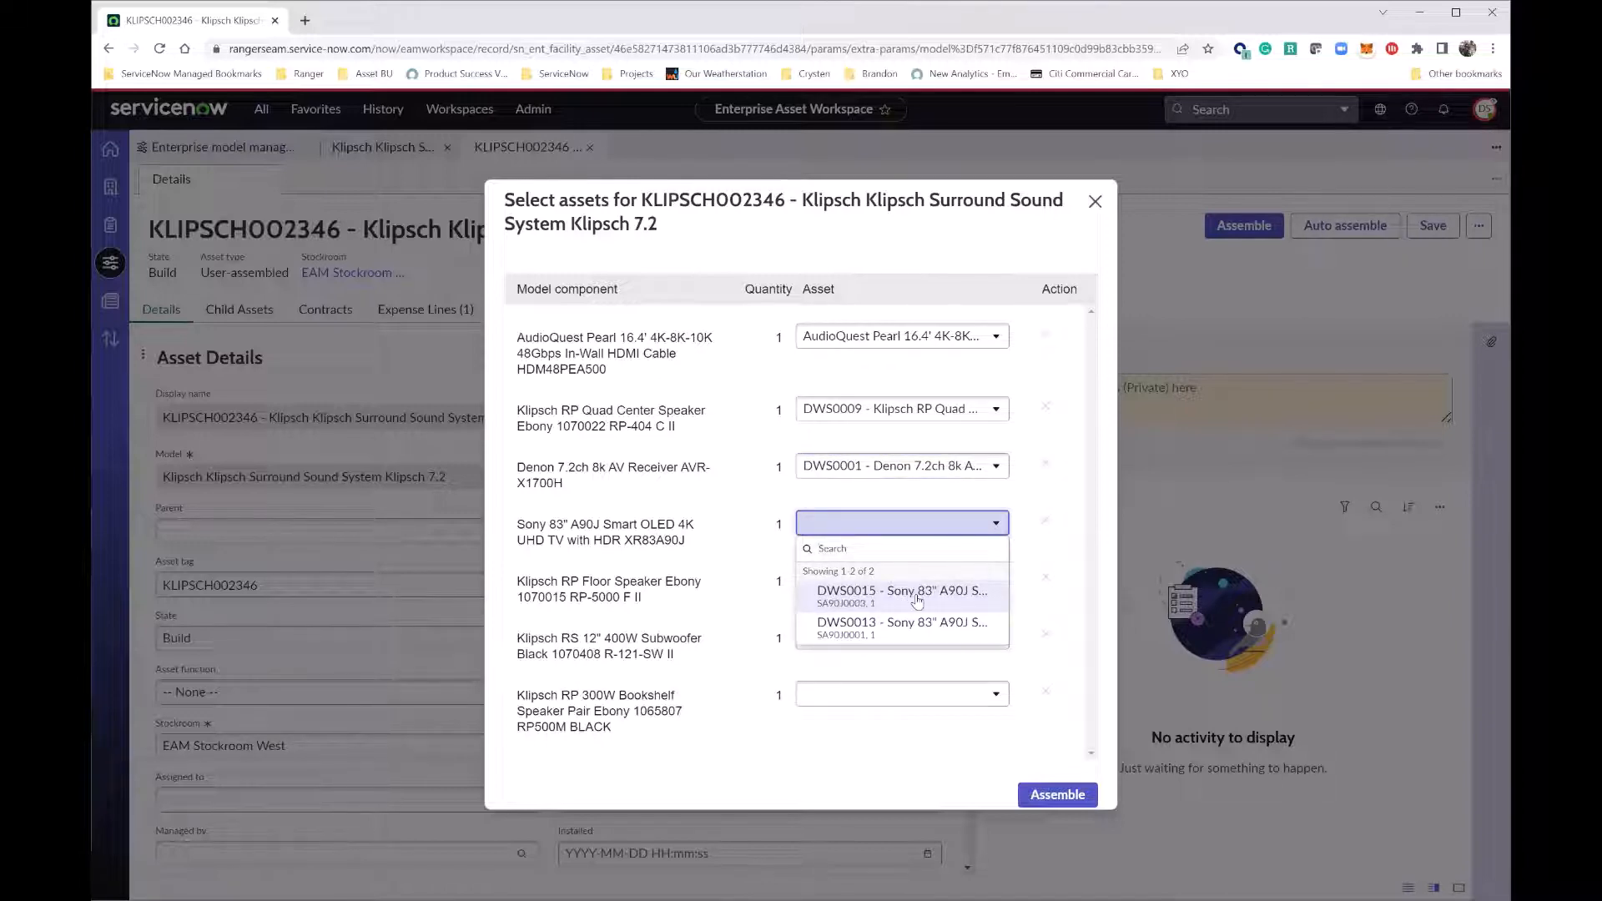
left_click(917, 595)
left_click(915, 580)
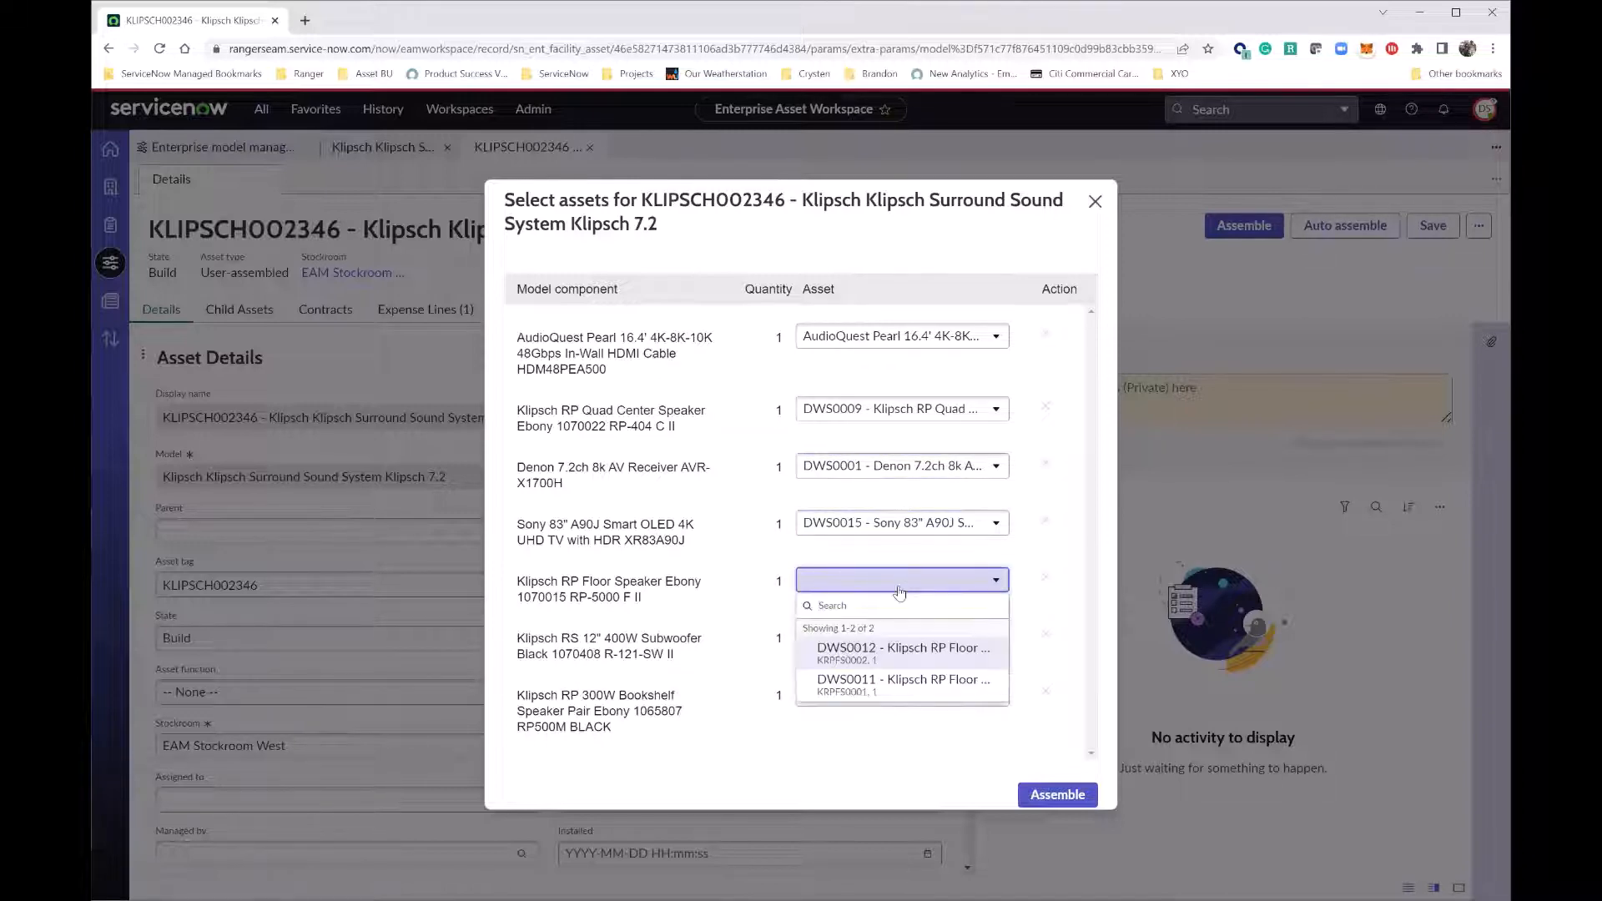
left_click(897, 655)
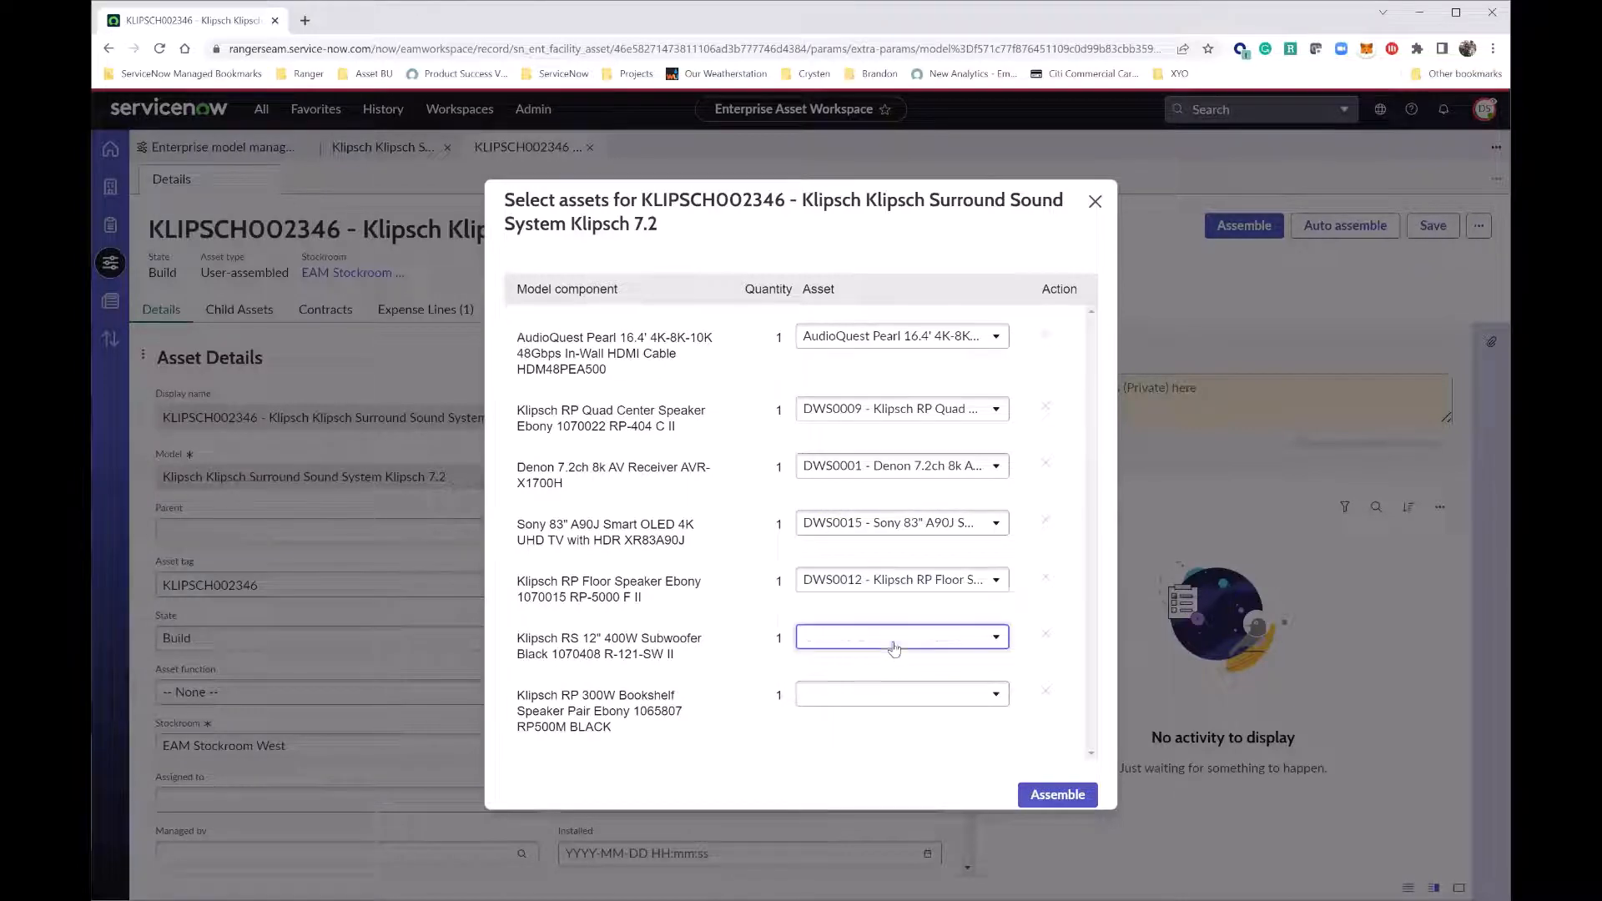
Step: Select asset DWS0005 for the Klipsch 400W subwoofer component and DWS0006 for the RP 300W bookshelf speaker pair
left_click(893, 638)
left_click(893, 711)
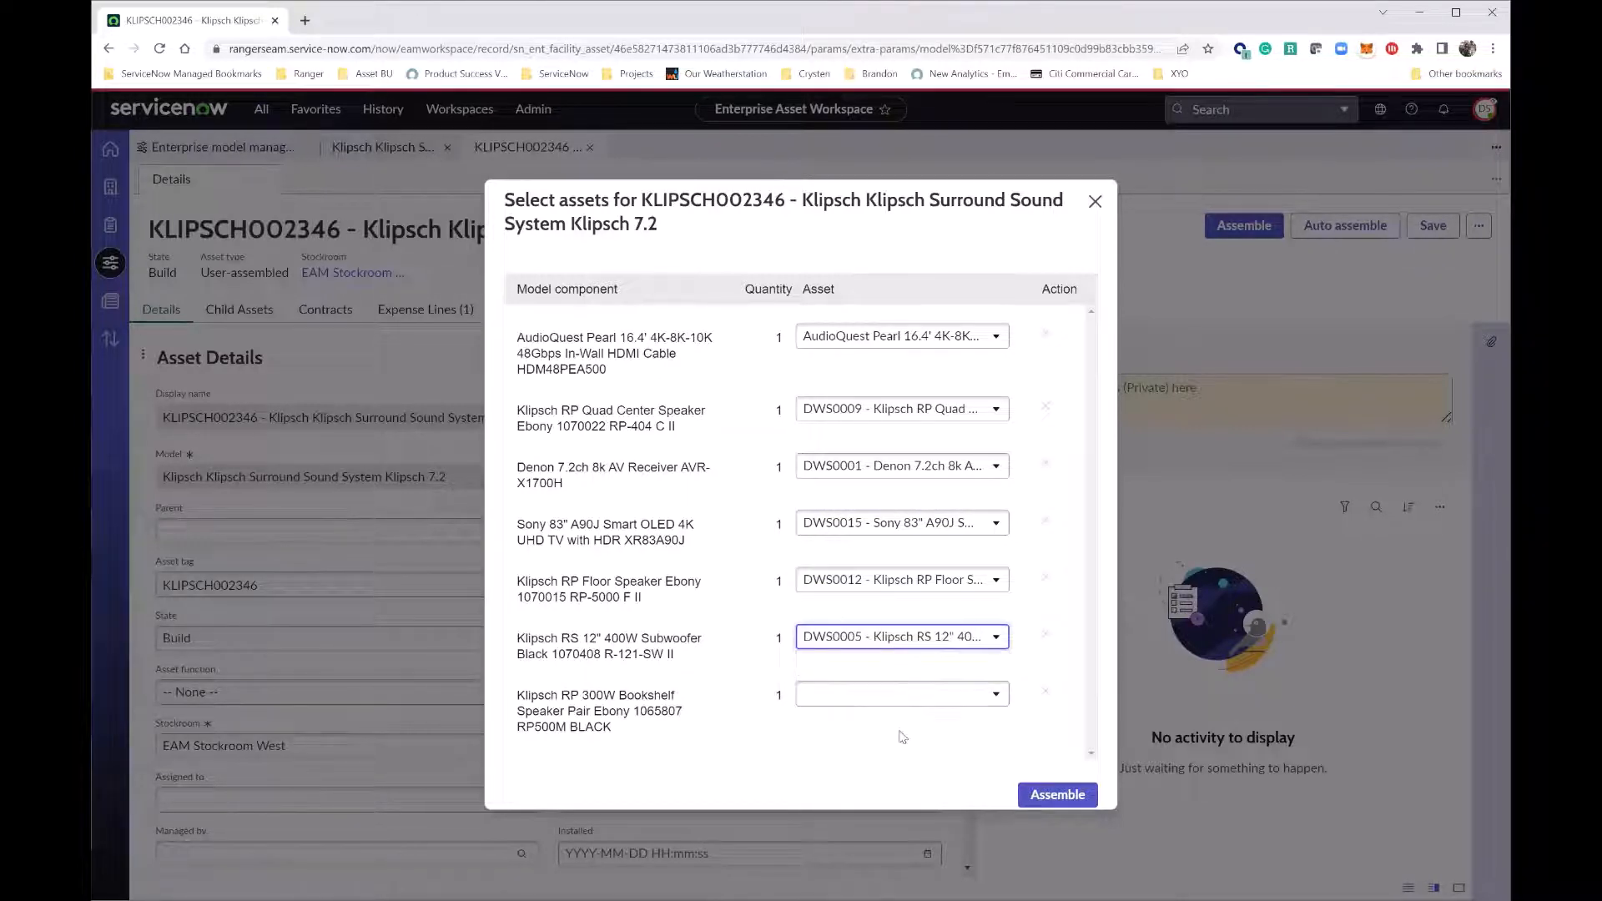
left_click(896, 700)
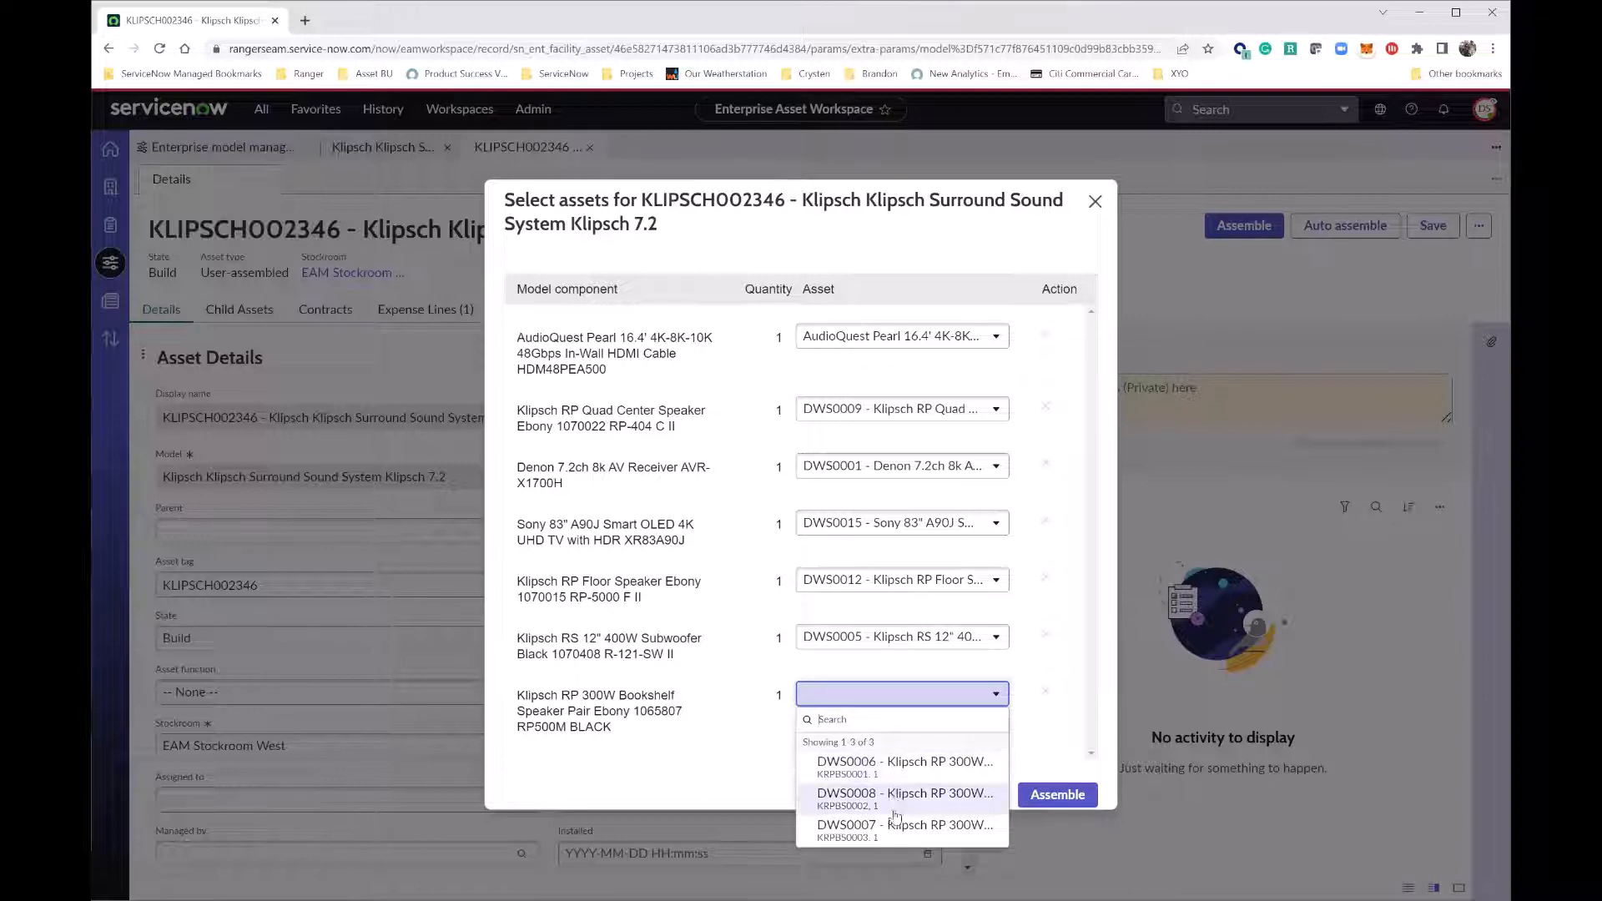
left_click(866, 760)
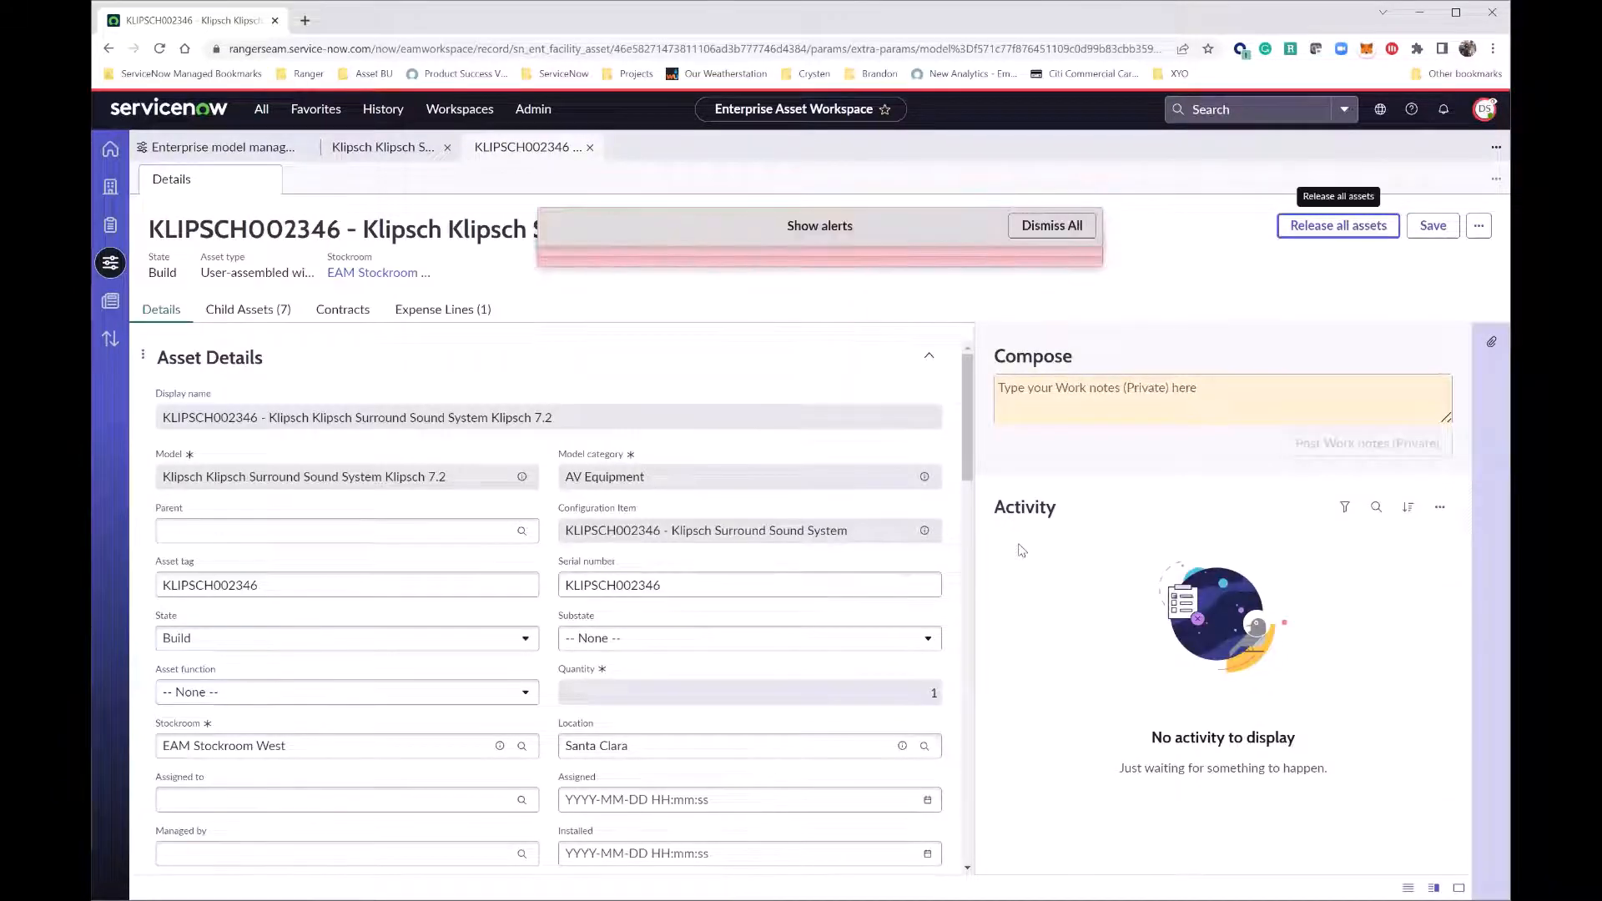
Step: Review the alerts on the Klipsch surround system asset, dismiss them all and check its list of child assets
left_click(852, 231)
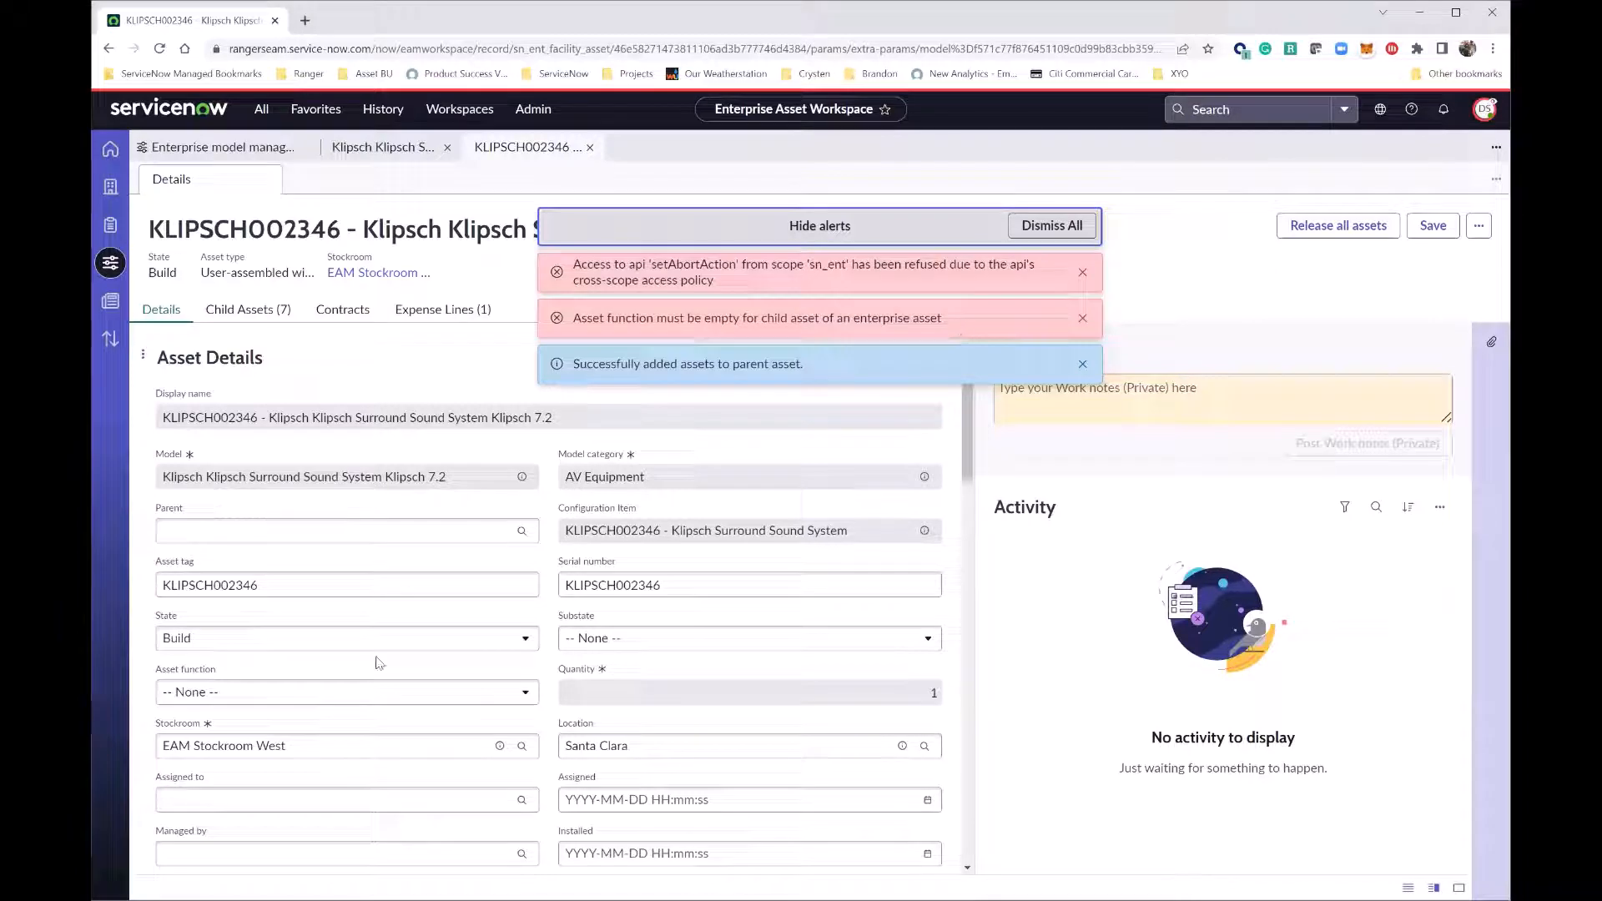
scroll(377, 663, "down", 5)
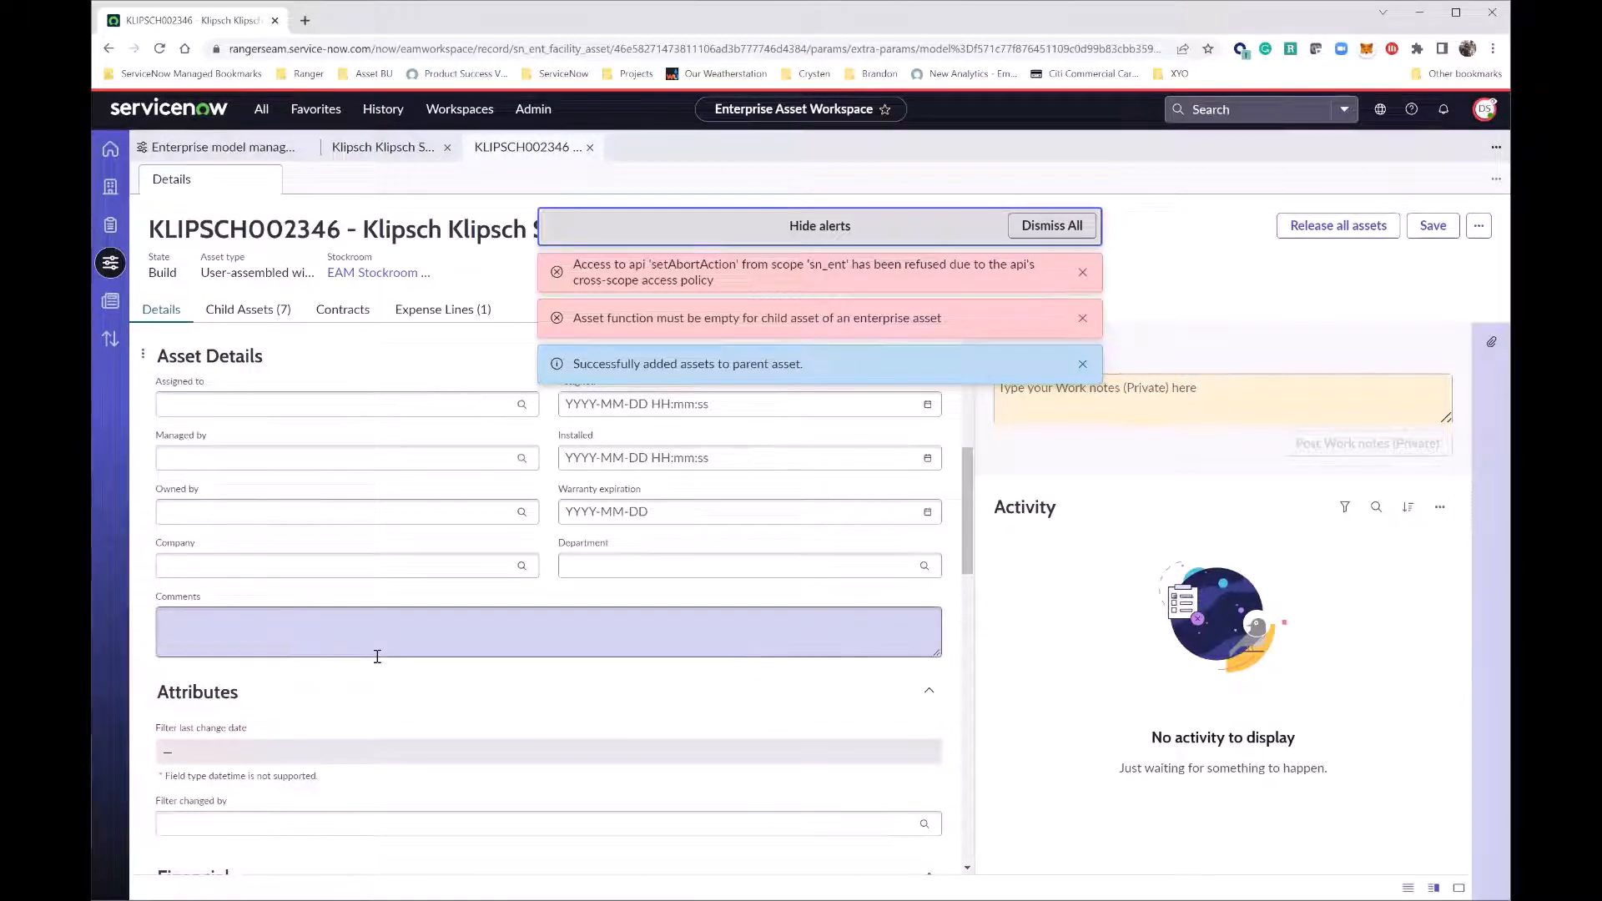
scroll(378, 657, "up", 3)
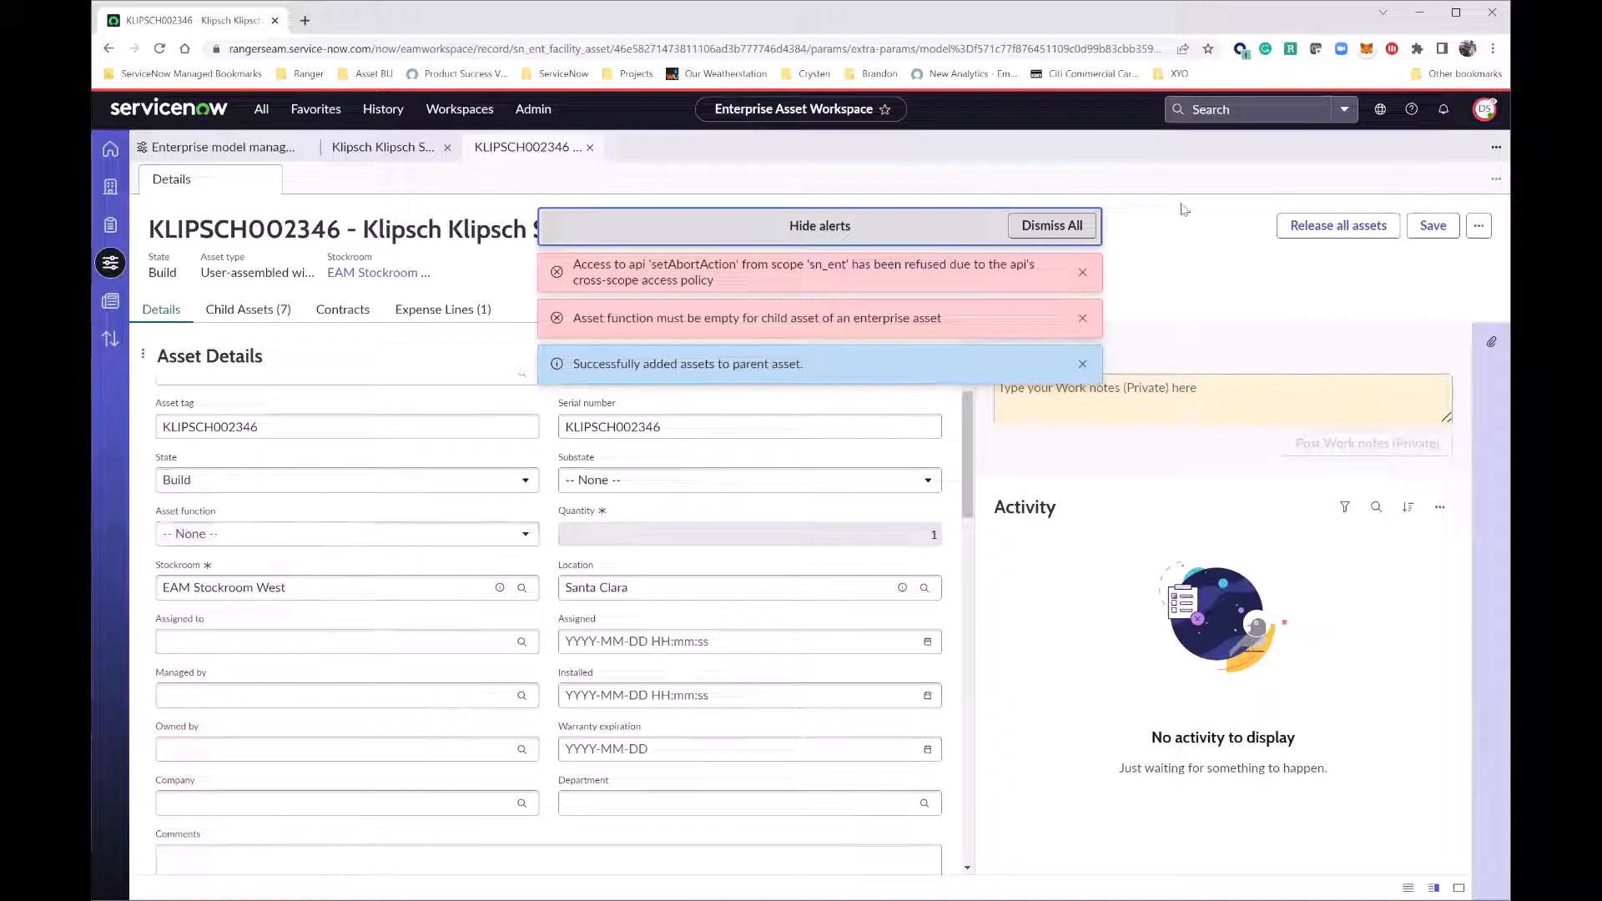
left_click(1036, 228)
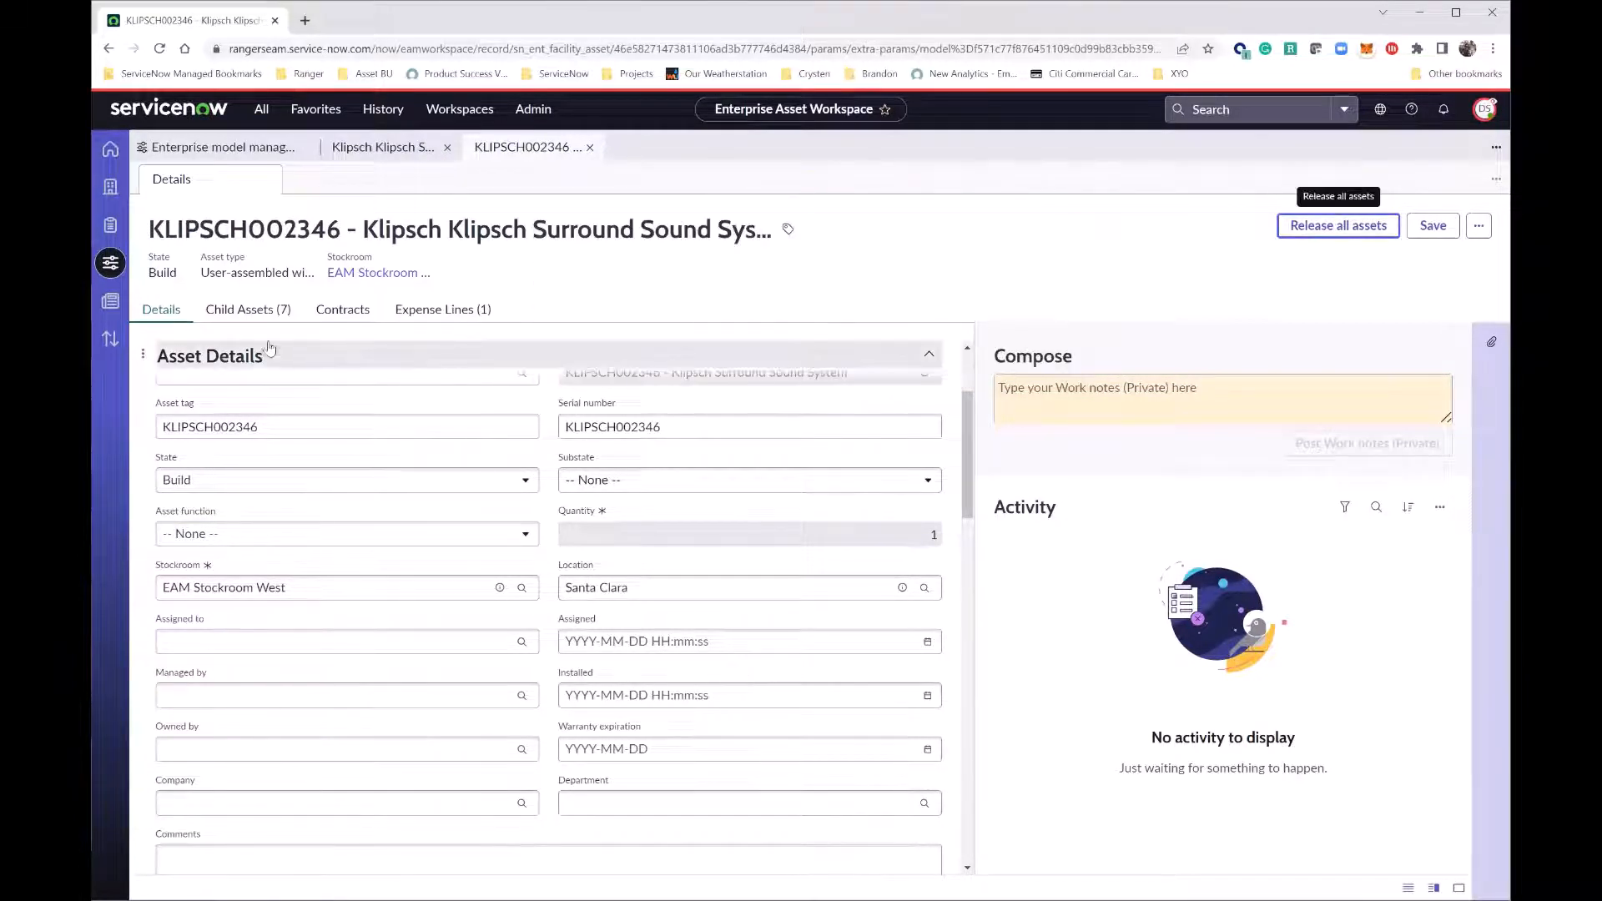
left_click(261, 311)
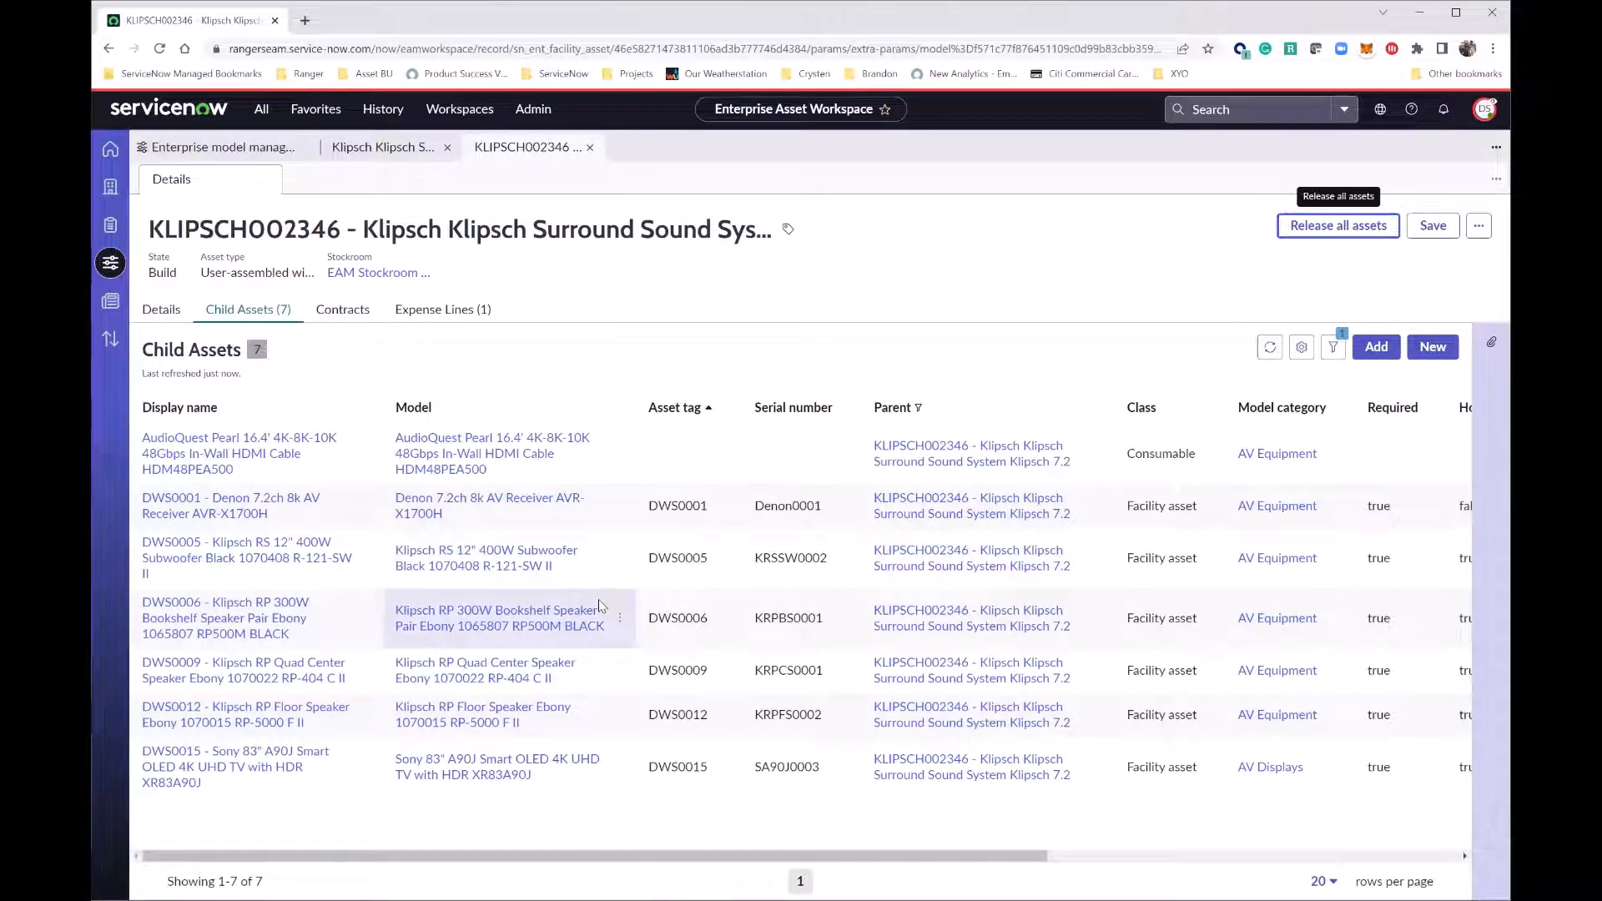
Step: Release all child assets of the Klipsch surround system, auto-assemble the asset and refresh its child assets list
left_click(1351, 227)
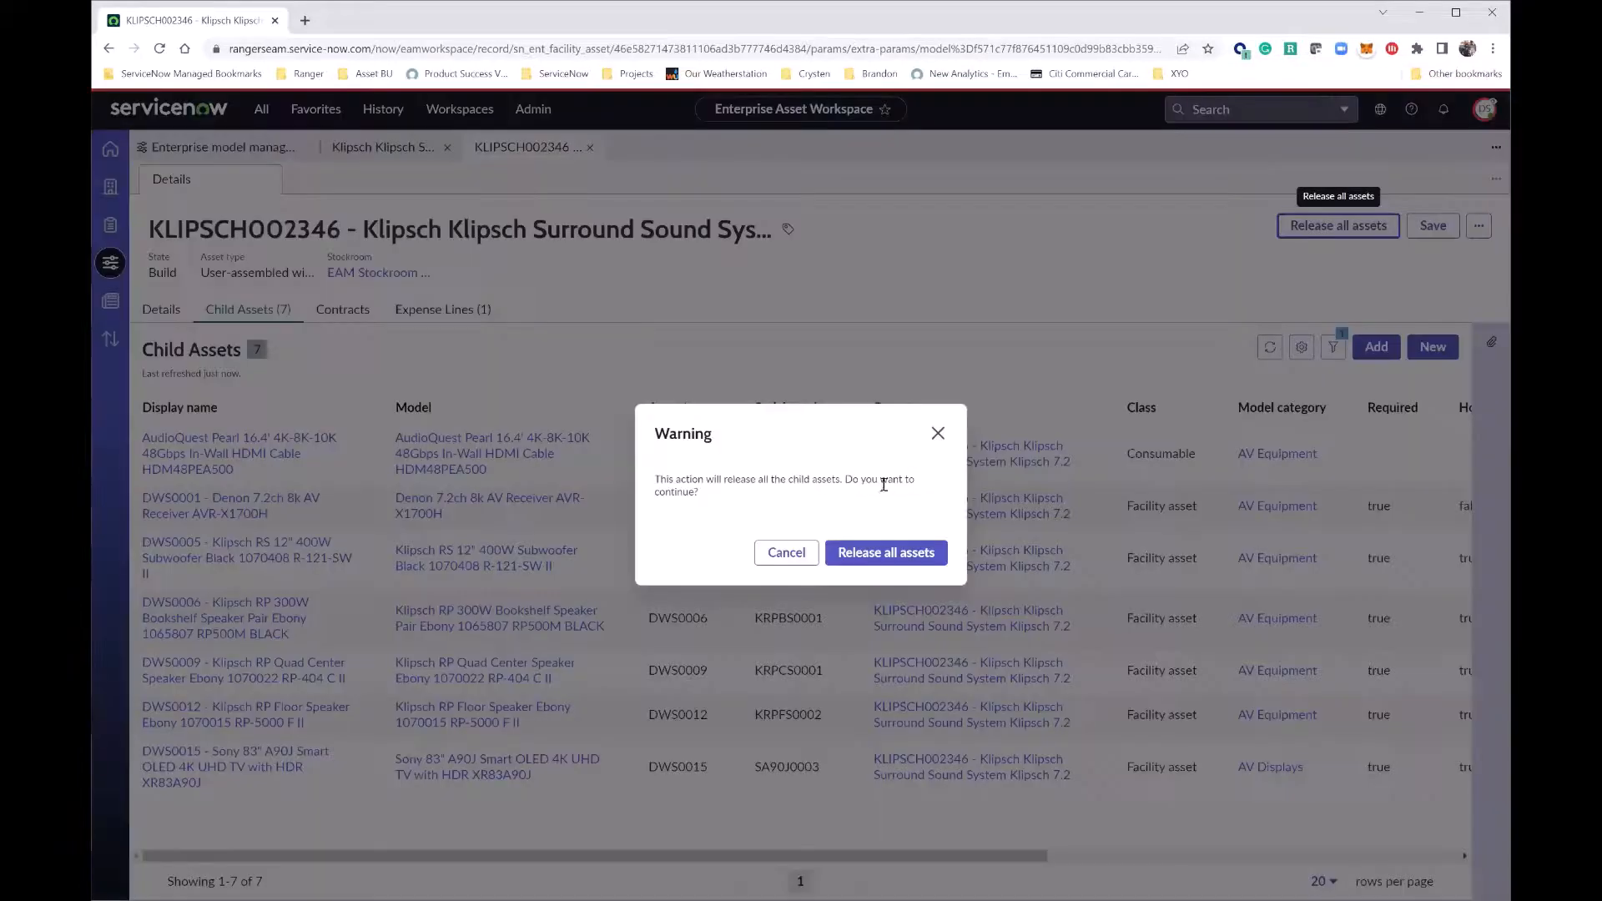
left_click(882, 554)
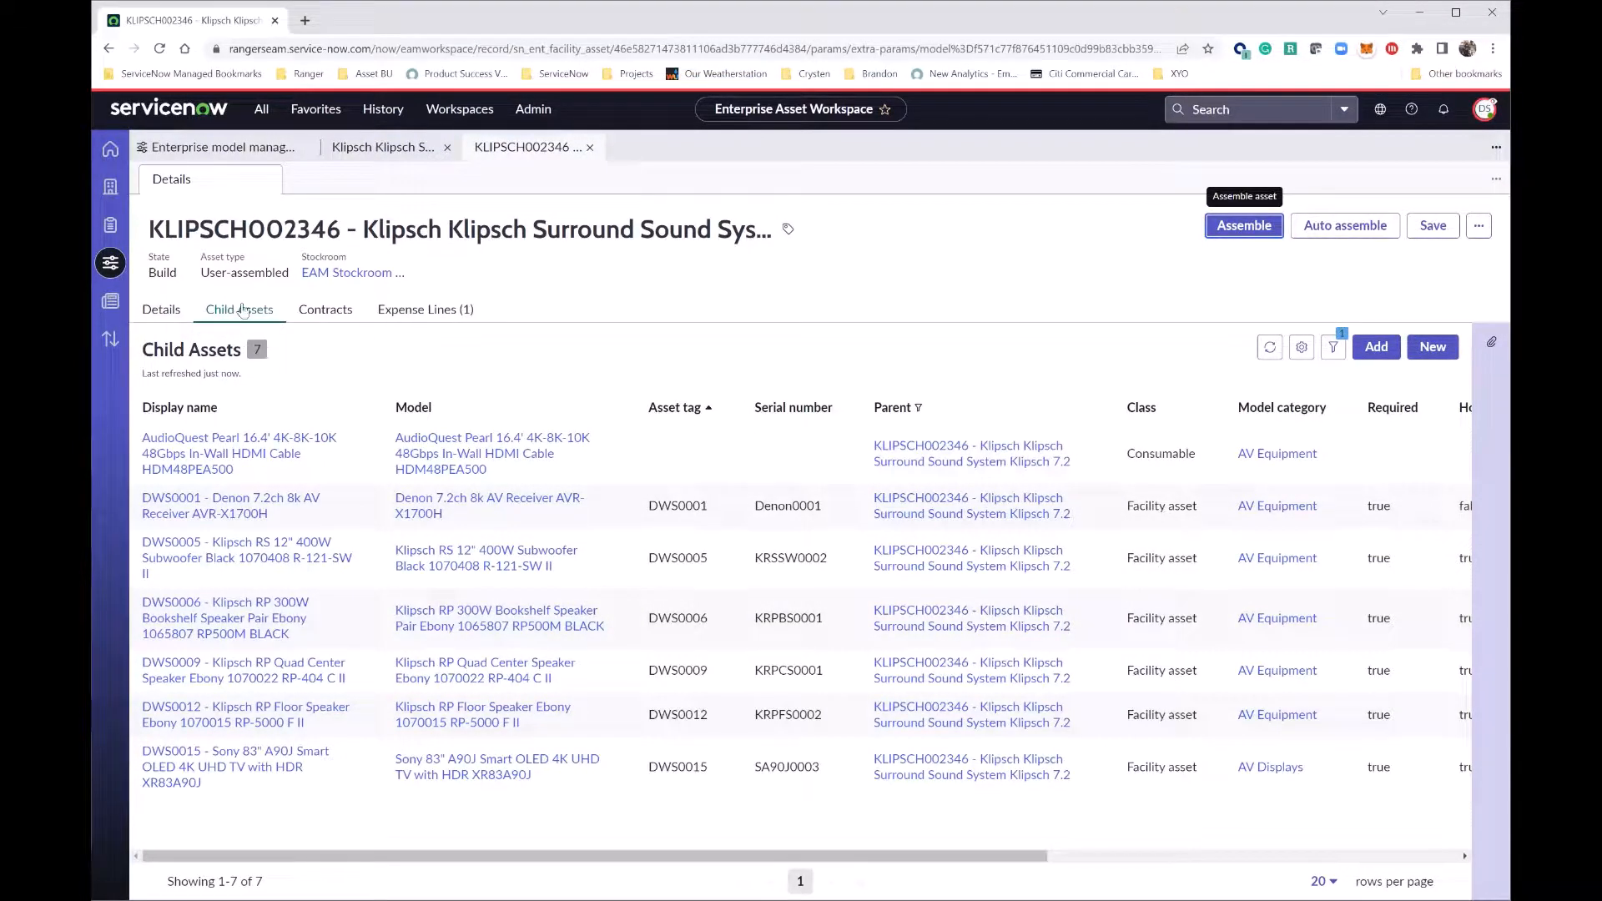
left_click(1270, 347)
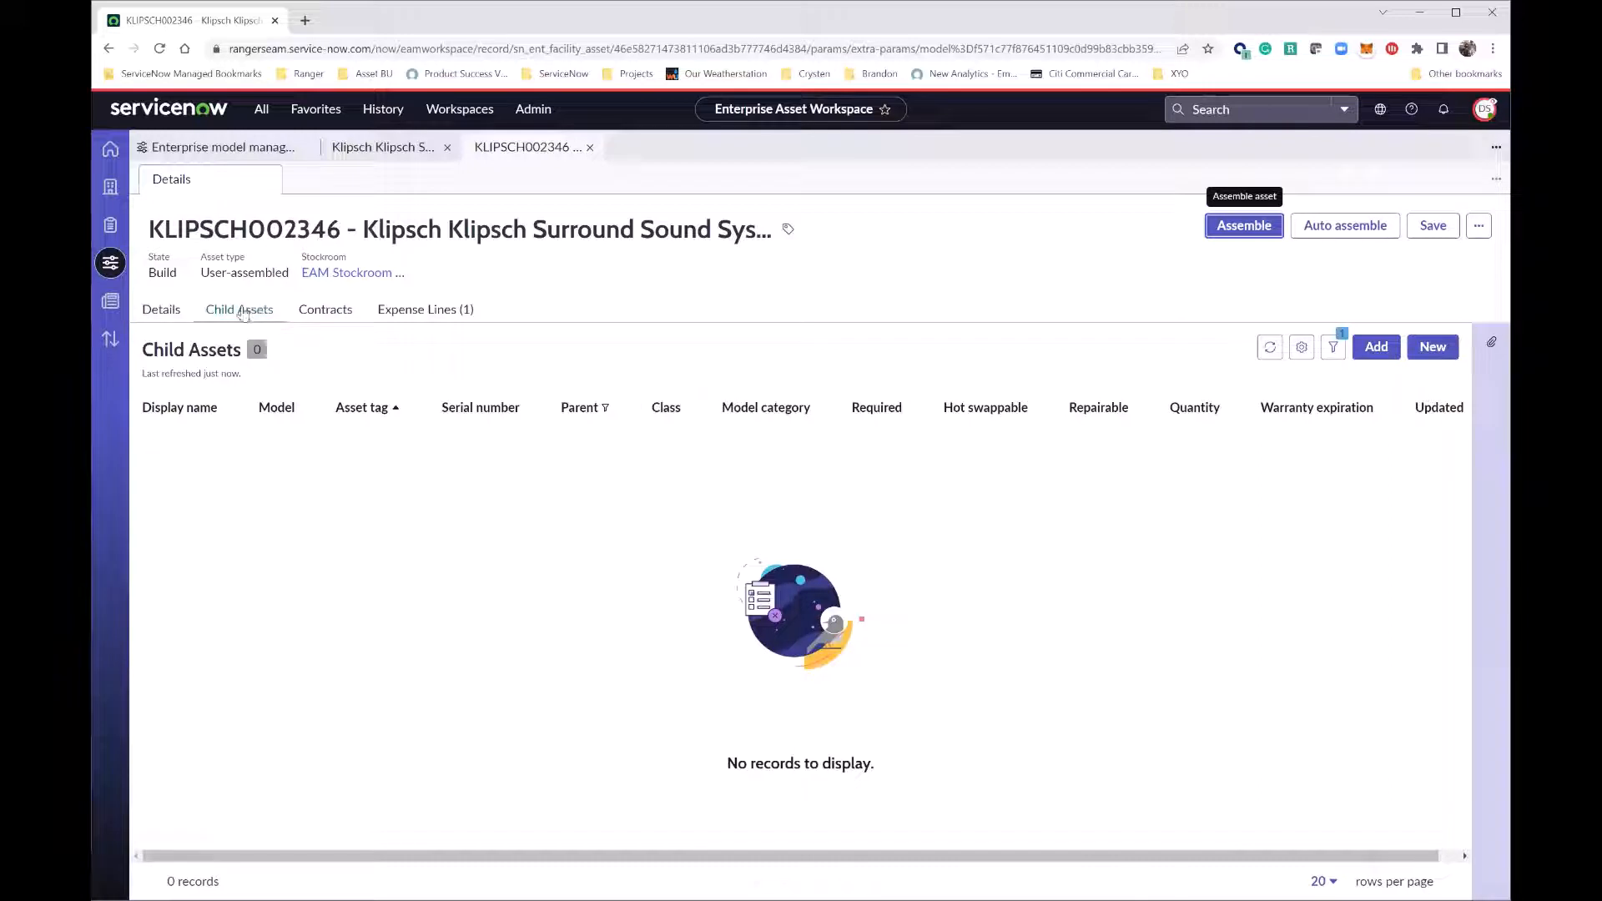
left_click(1342, 232)
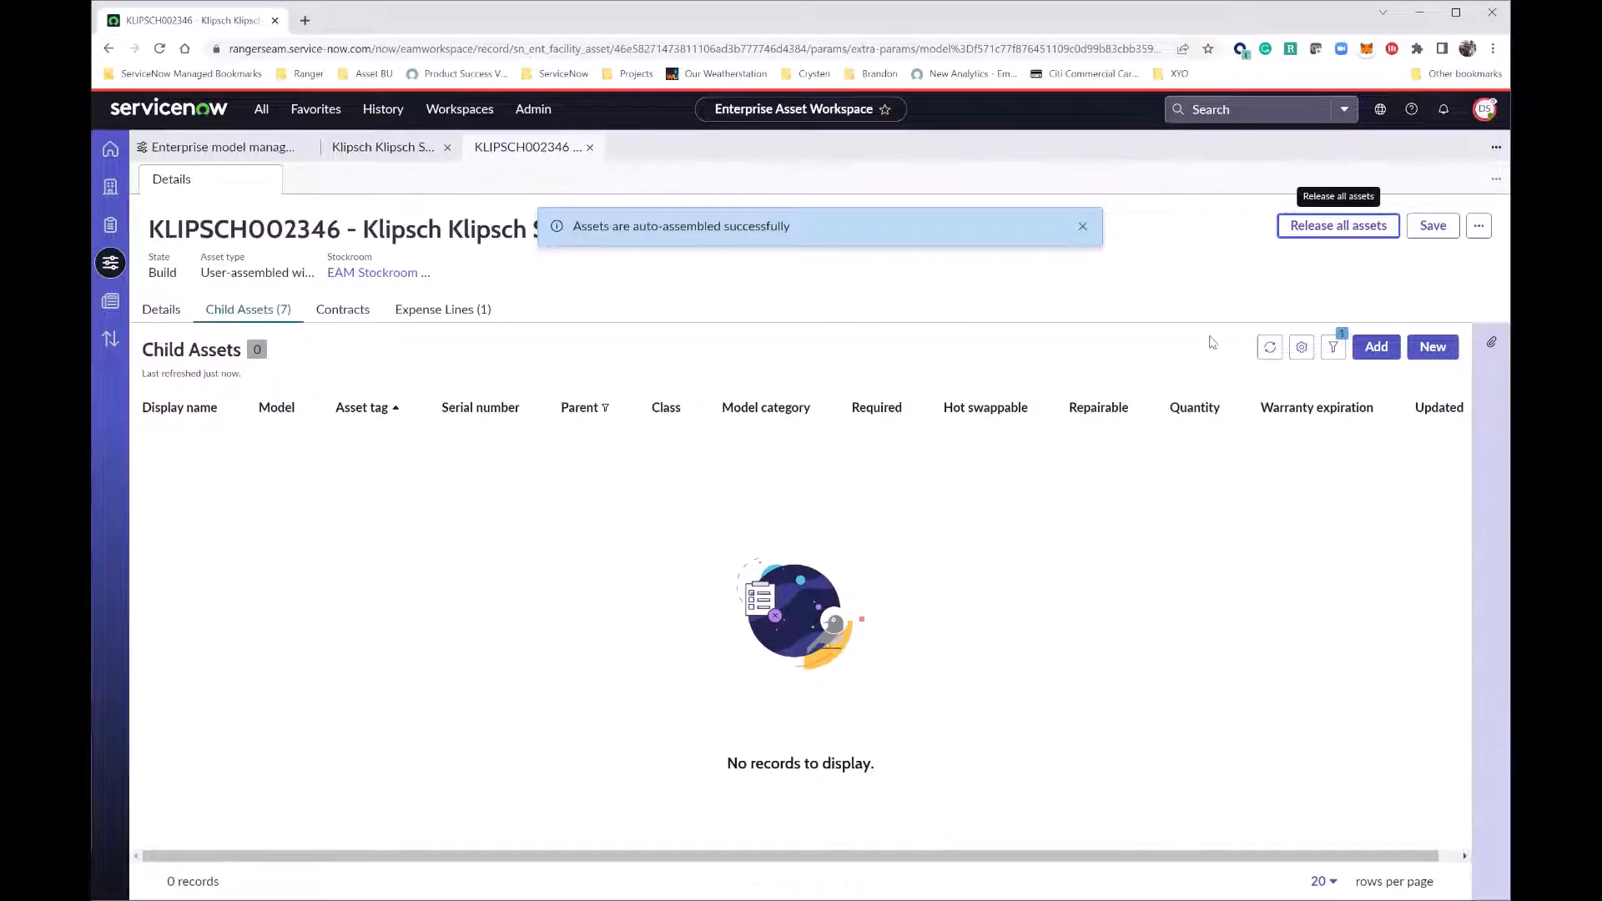
left_click(1269, 347)
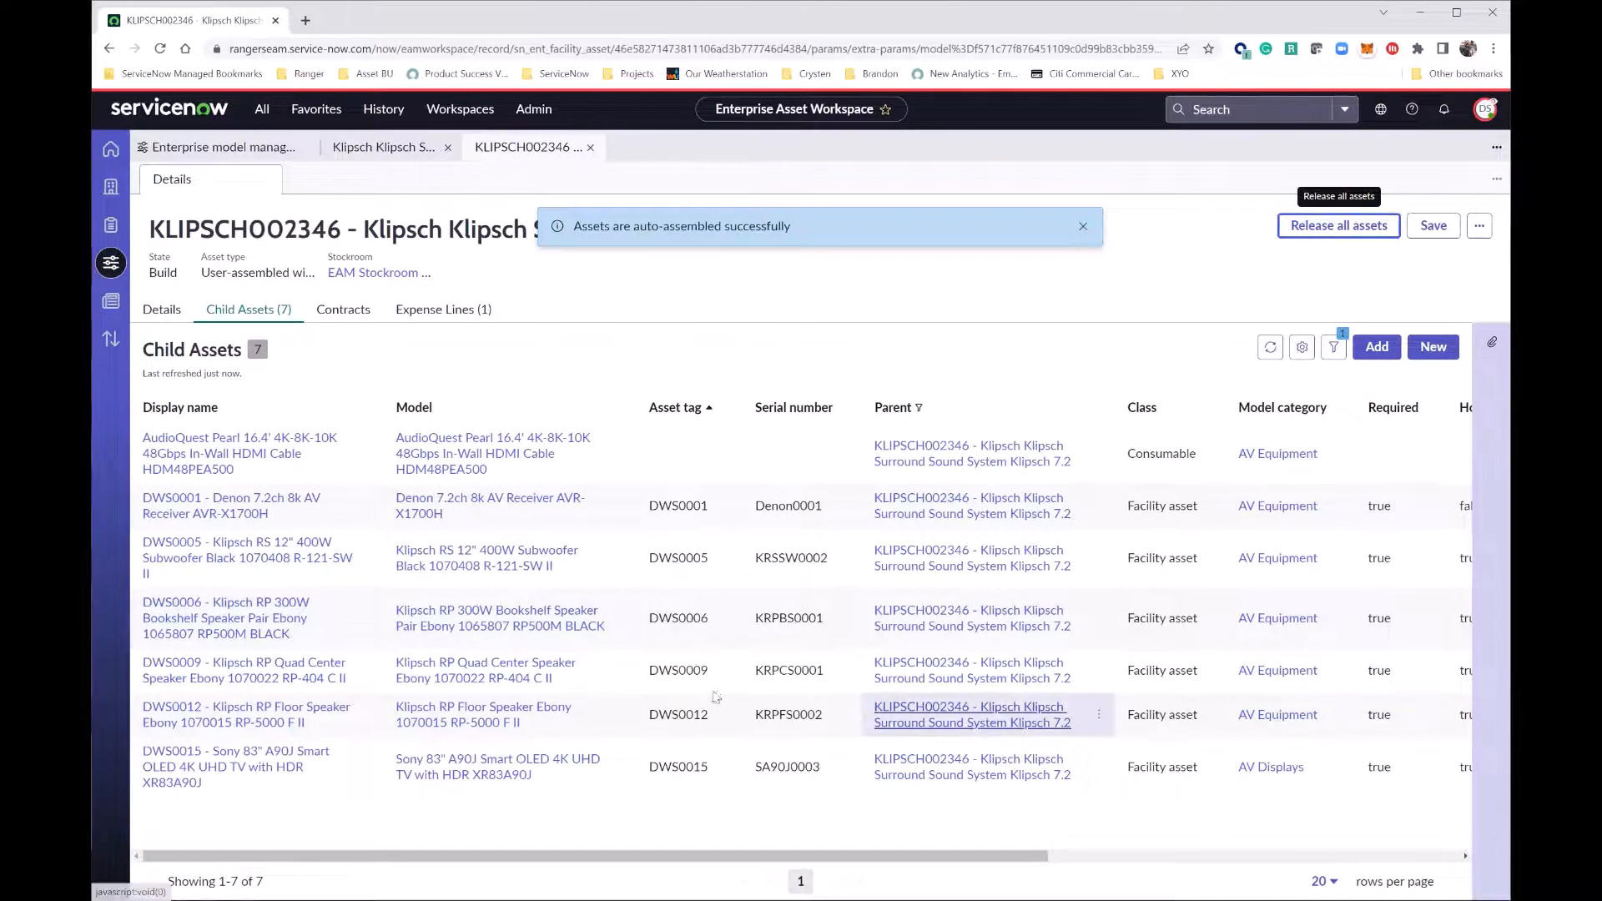
Step: Set the Klipsch asset's state to In stock with substate Available, save it, and close the Klipsch asset and model records
left_click(161, 311)
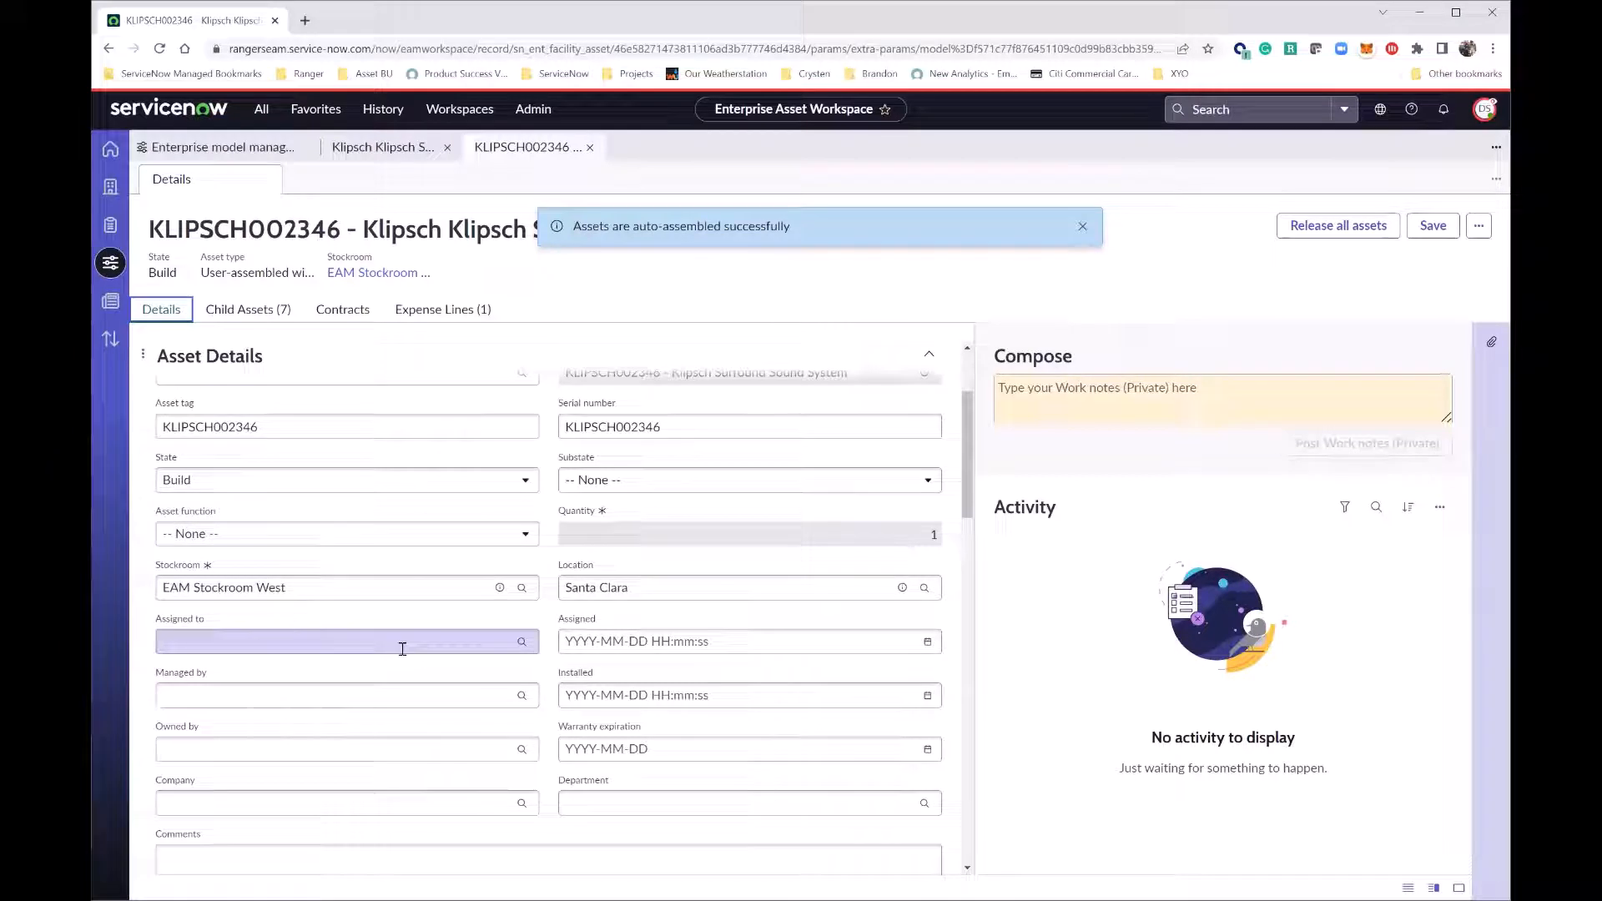
scroll(404, 651, "down", 1)
scroll(525, 526, "up", 1)
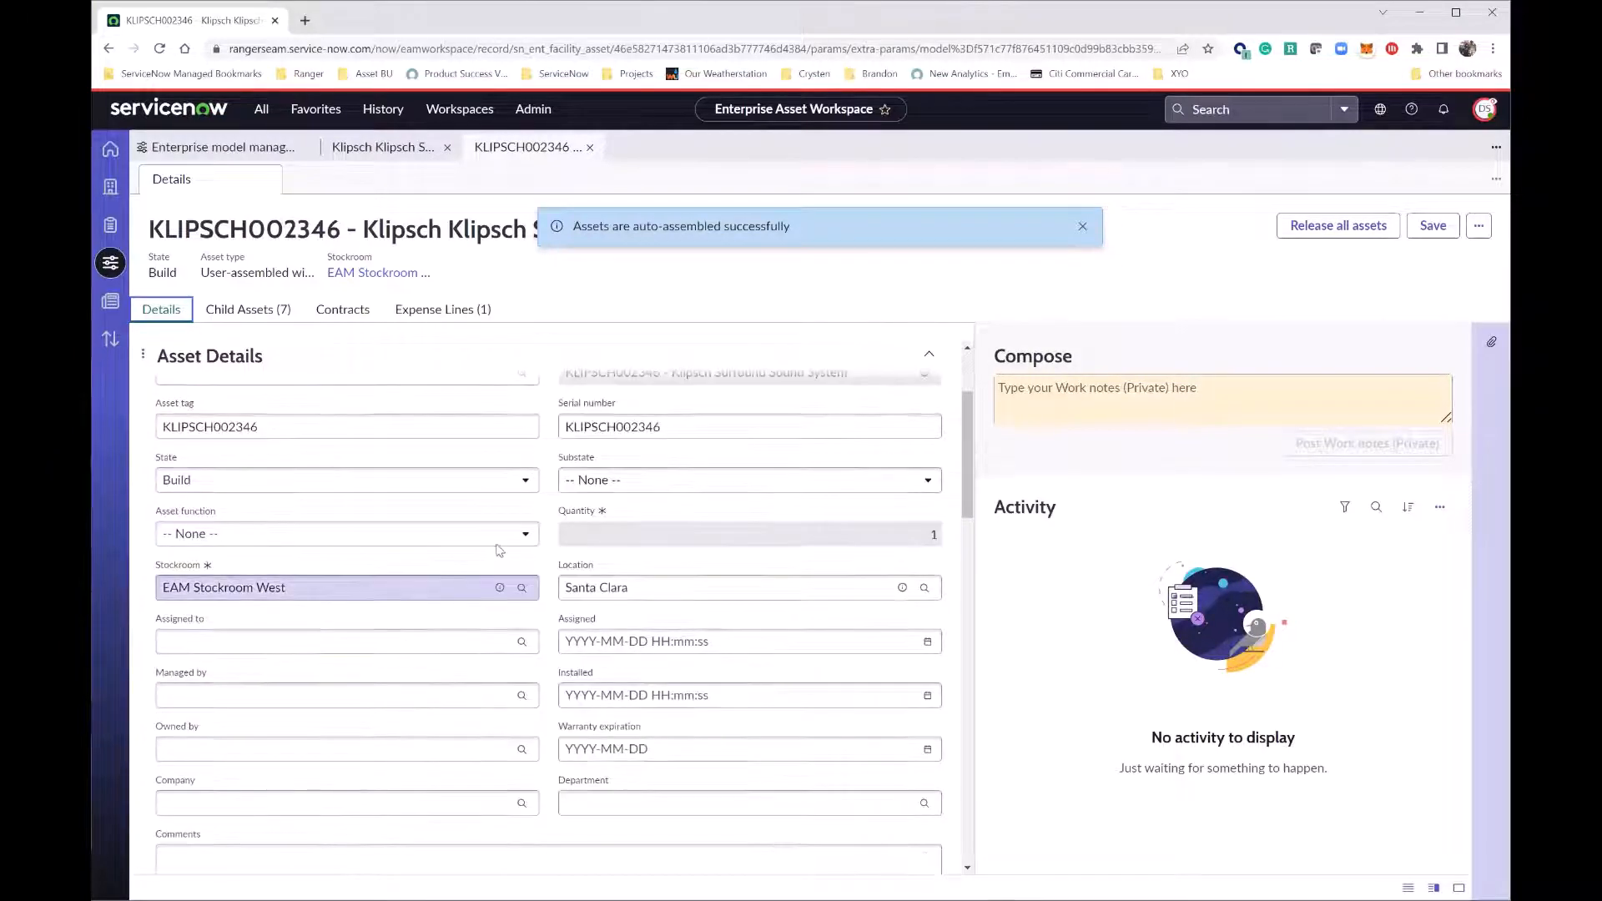
left_click(522, 491)
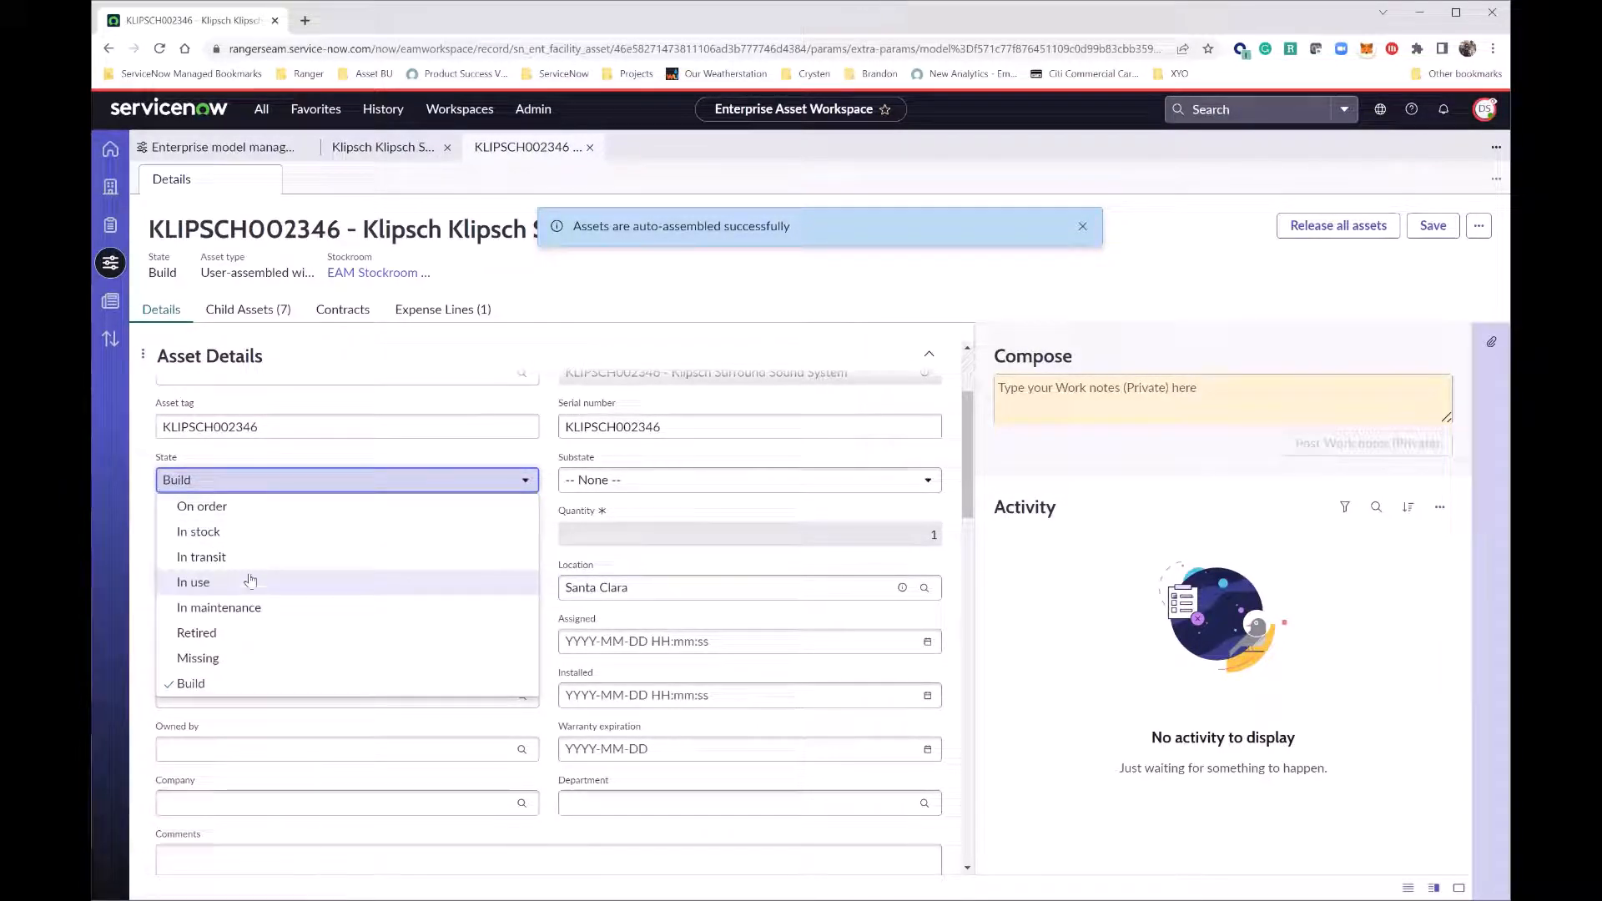
left_click(240, 532)
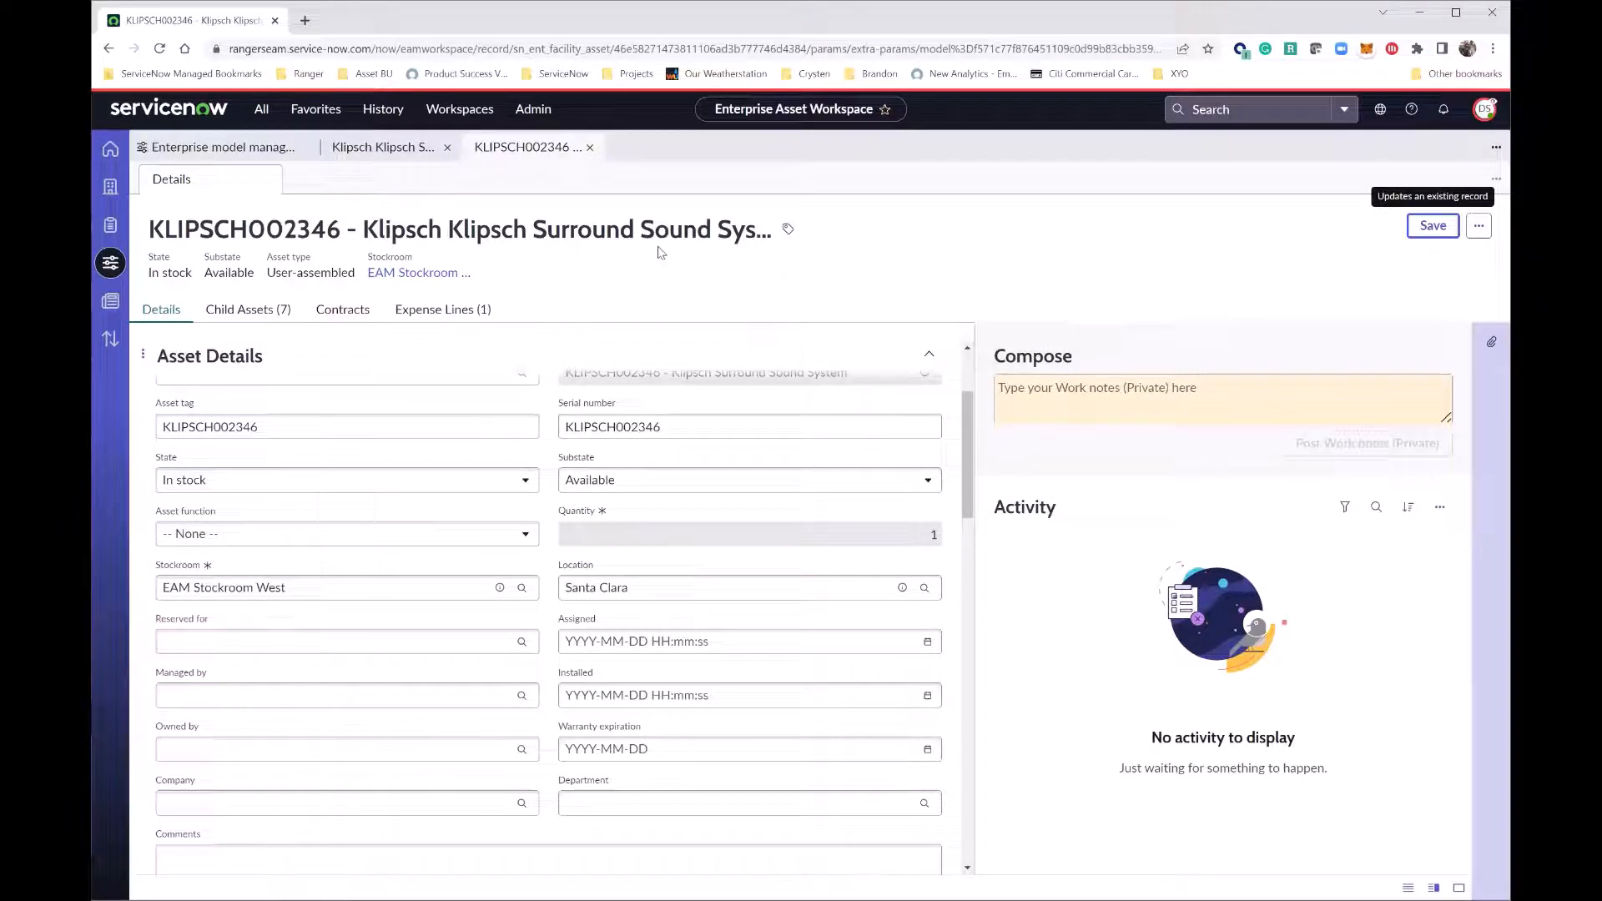
left_click(590, 148)
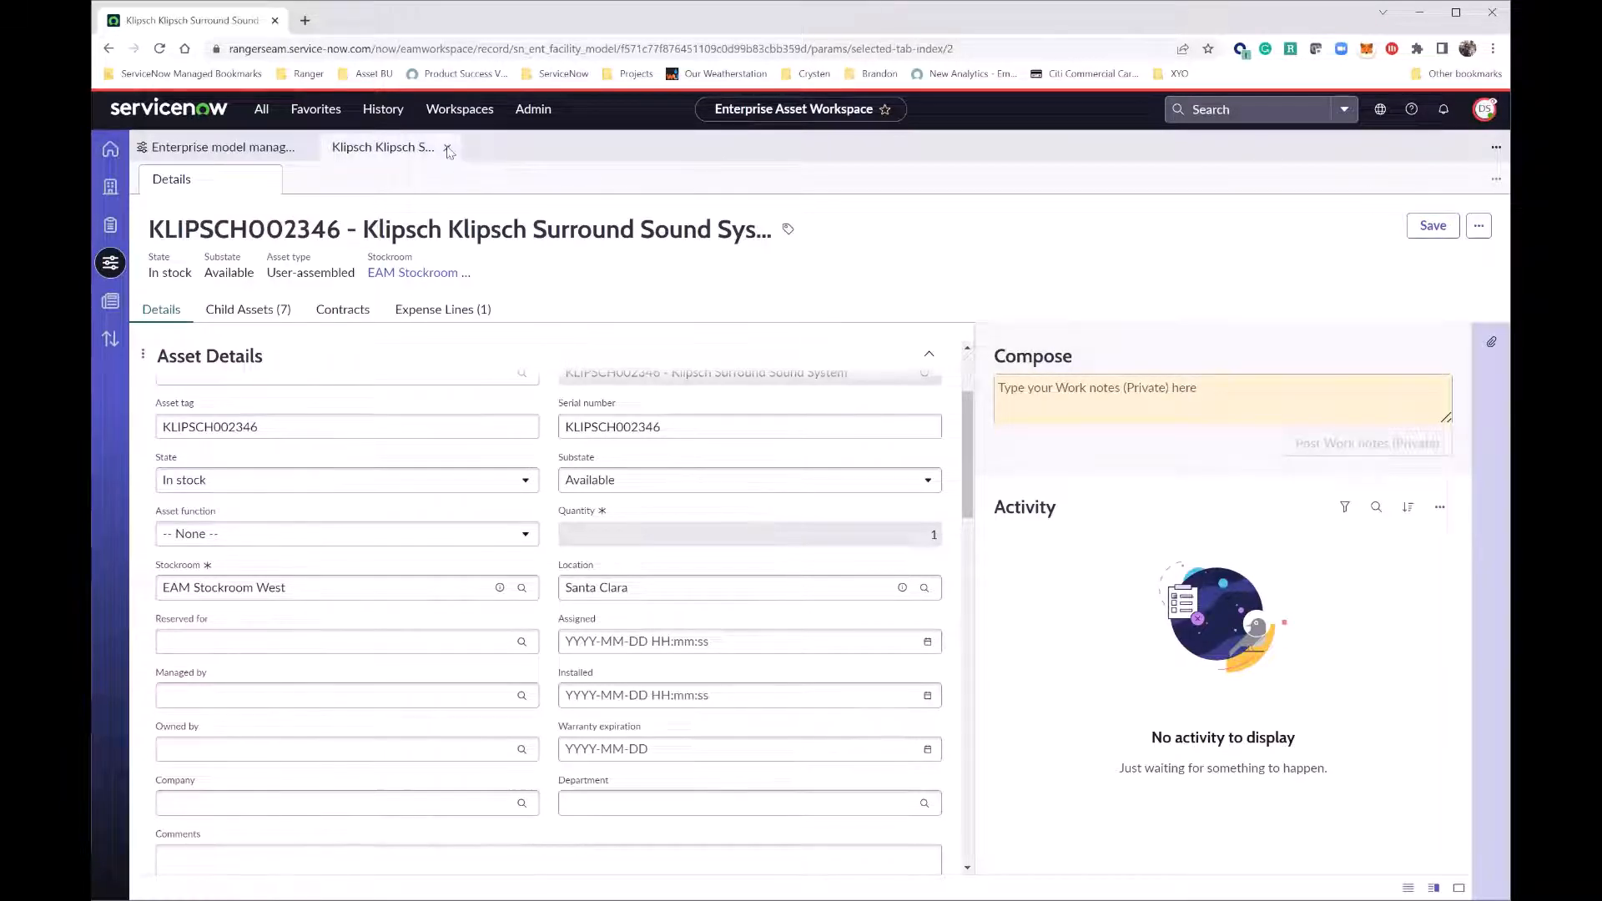
left_click(449, 148)
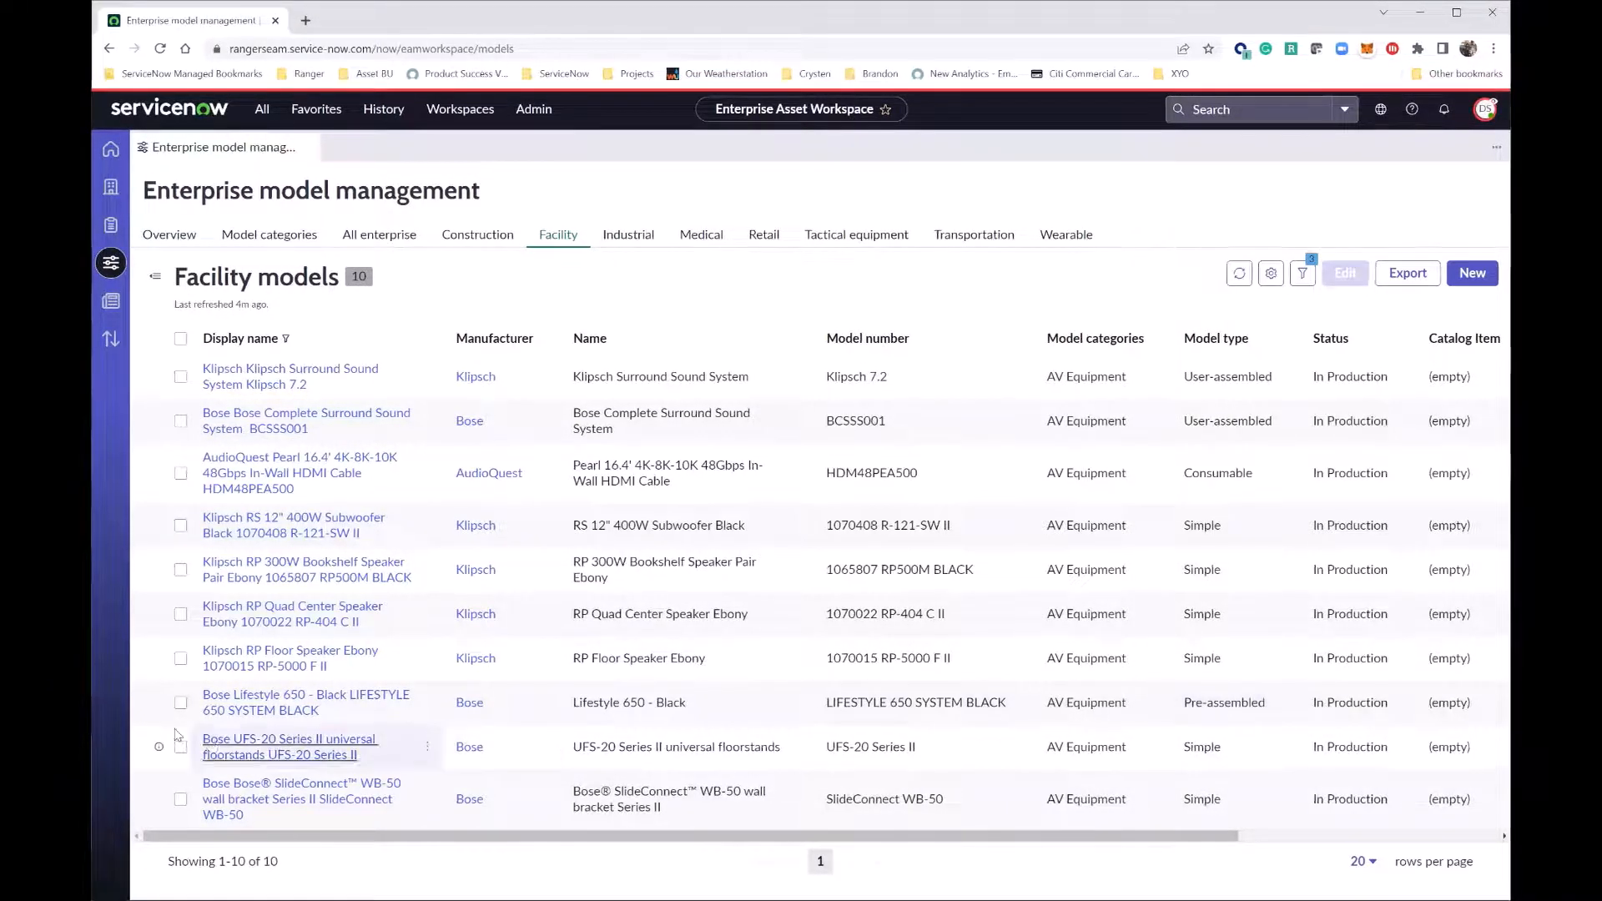
Step: Open the pre-assembled Bose Lifestyle 650 - Black facility model and review its model components and existing assets
left_click(272, 710)
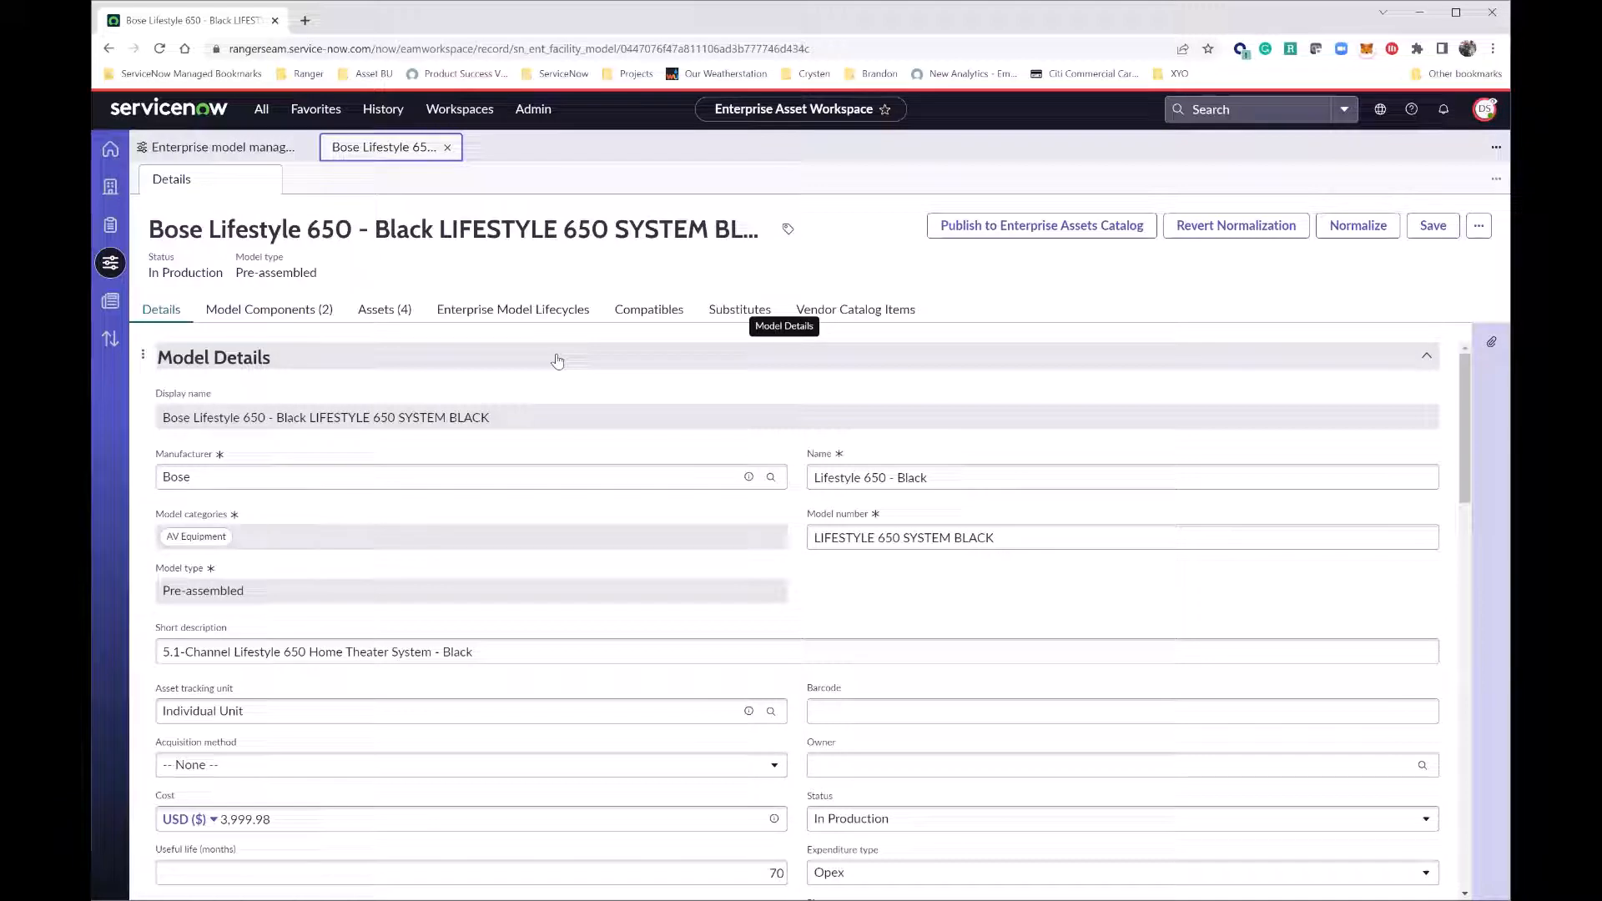
left_click(255, 313)
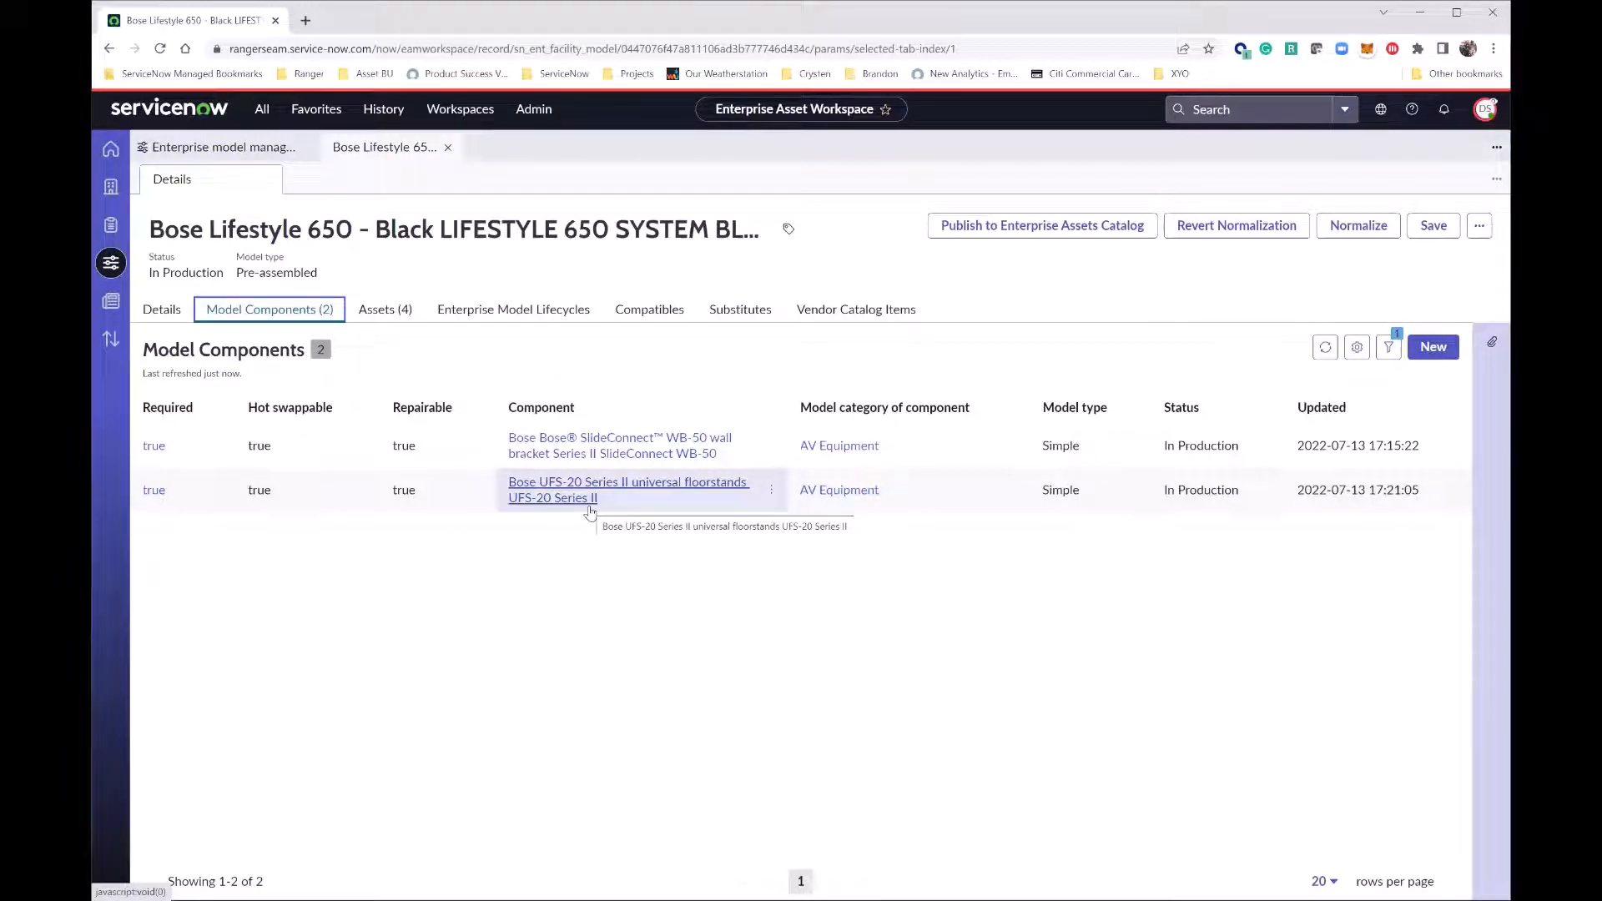
left_click(375, 326)
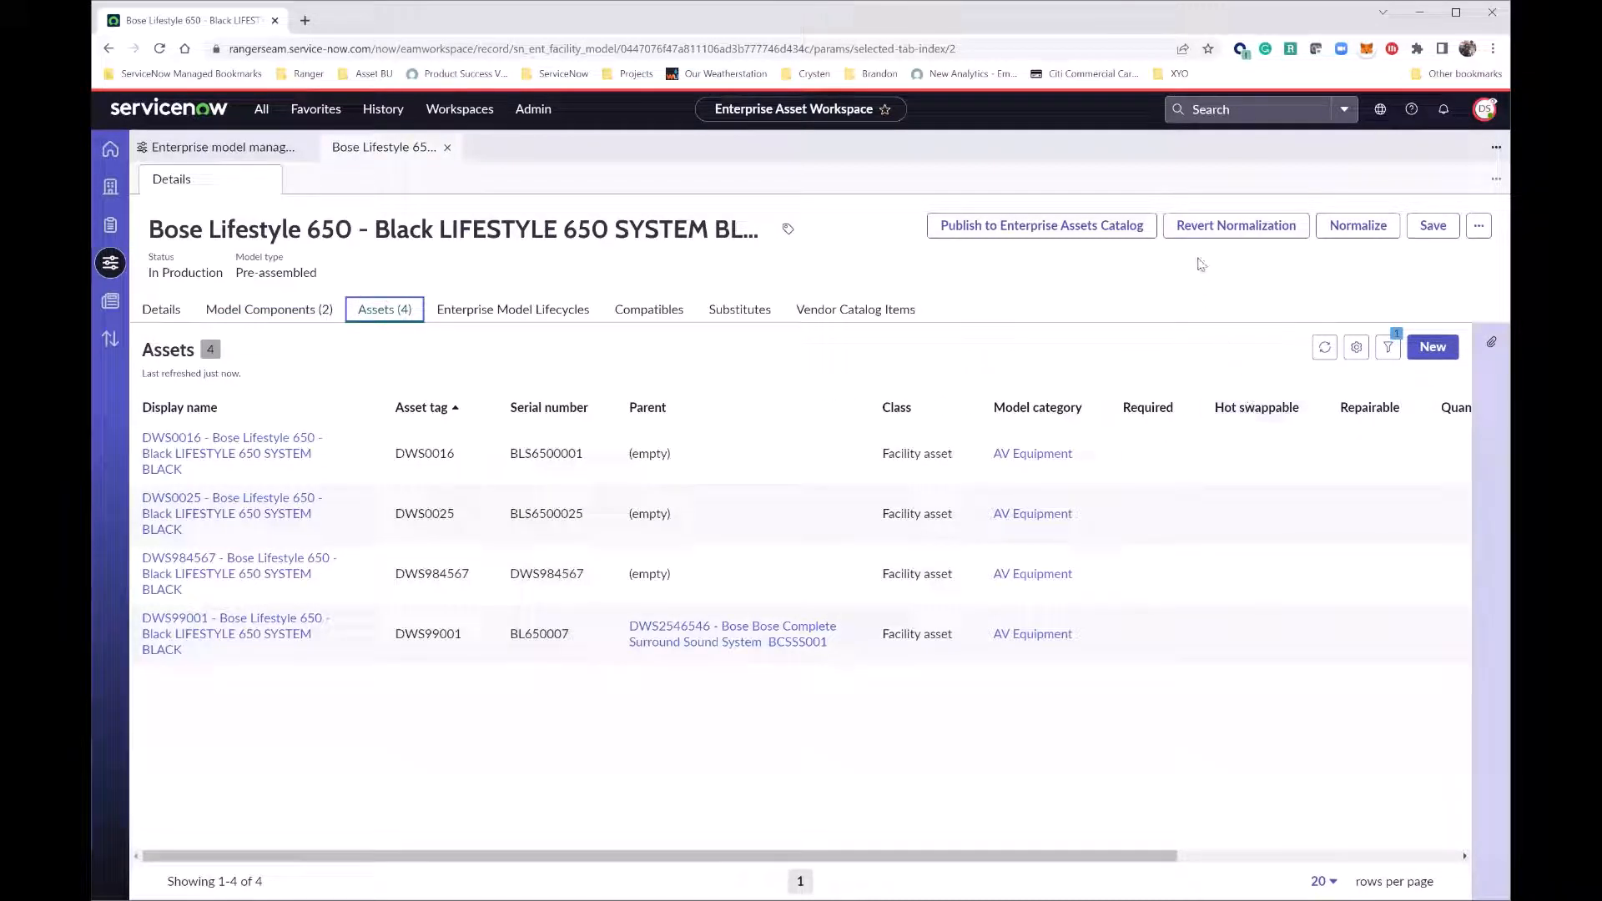
Step: Start a new facility asset for the Bose Lifestyle 650 model with BoseLifestyle650000008 as both serial number and asset tag
left_click(1435, 350)
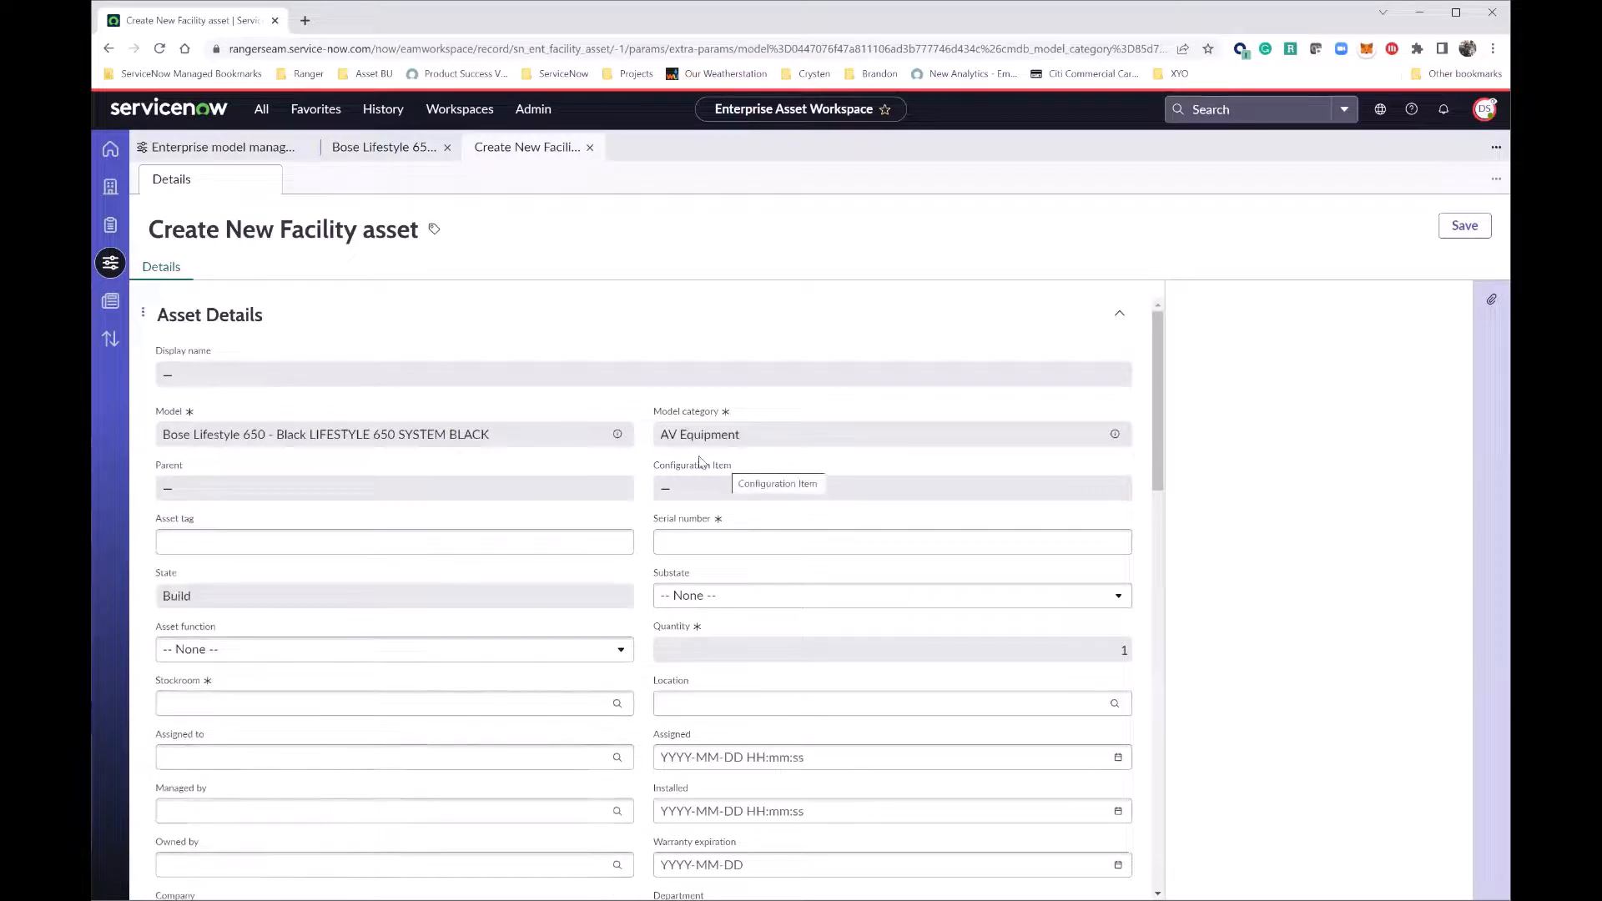
left_click(869, 551)
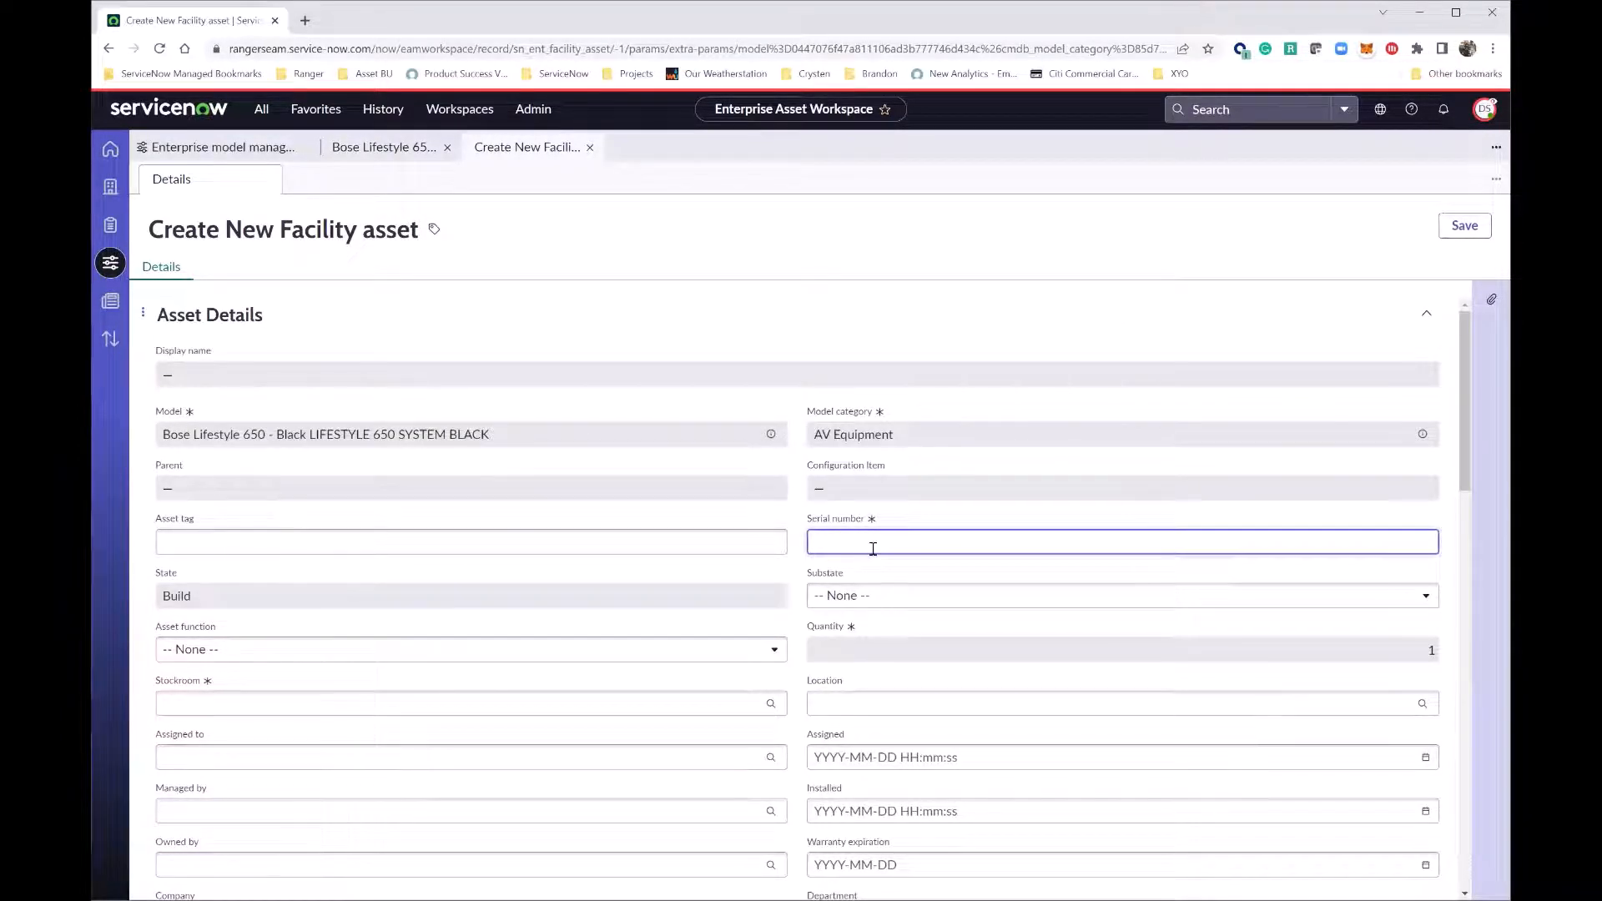
type("Bos")
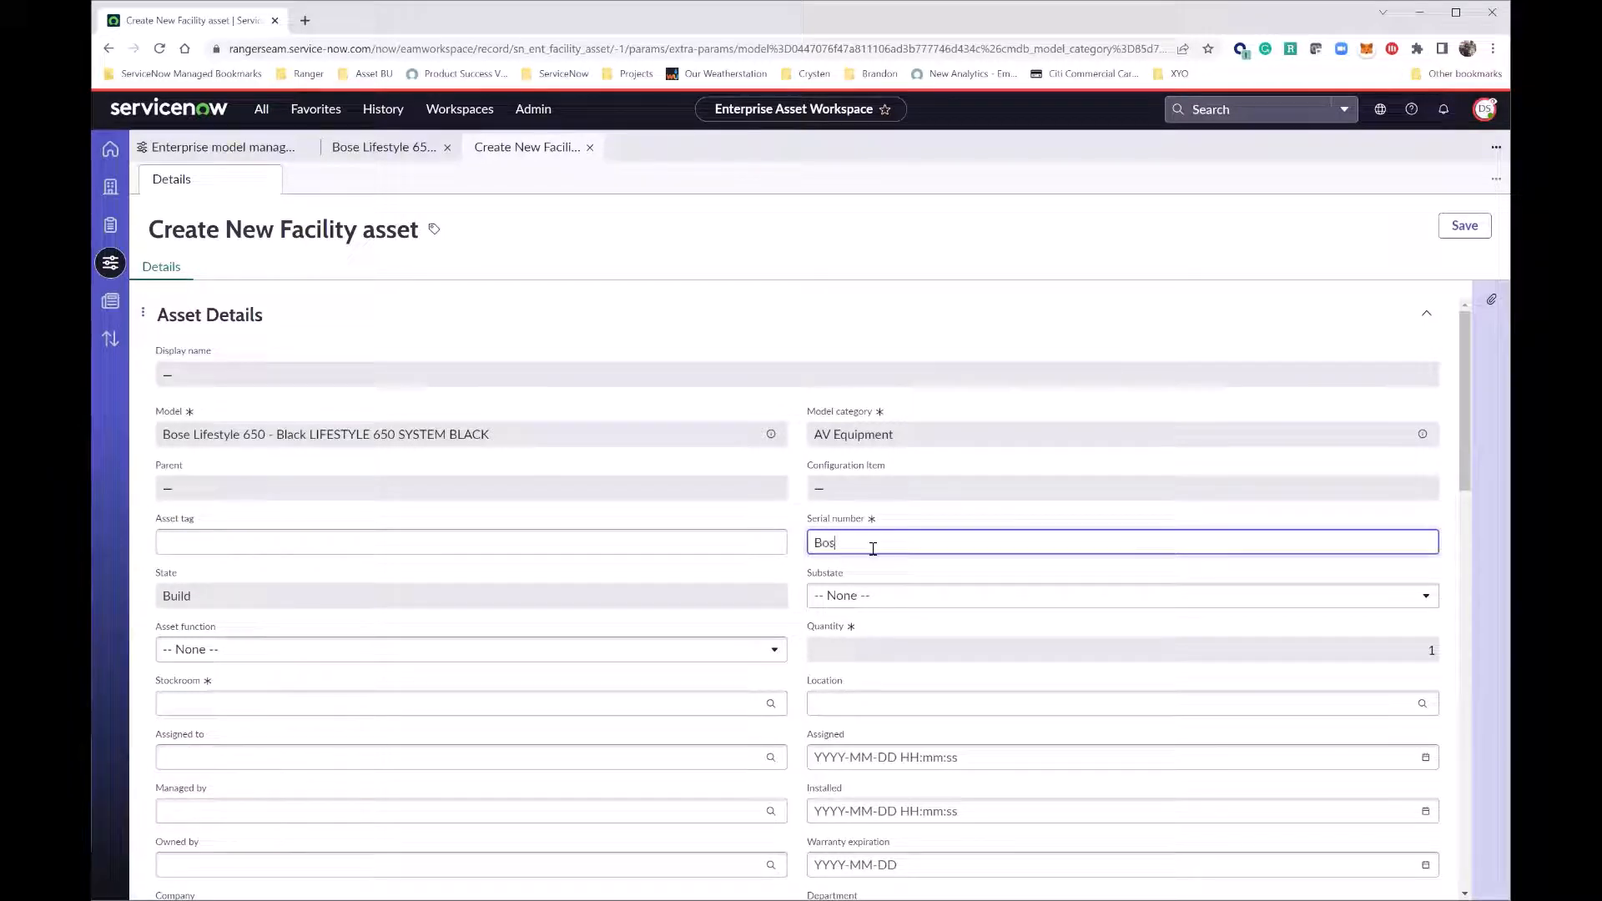
type("eLif")
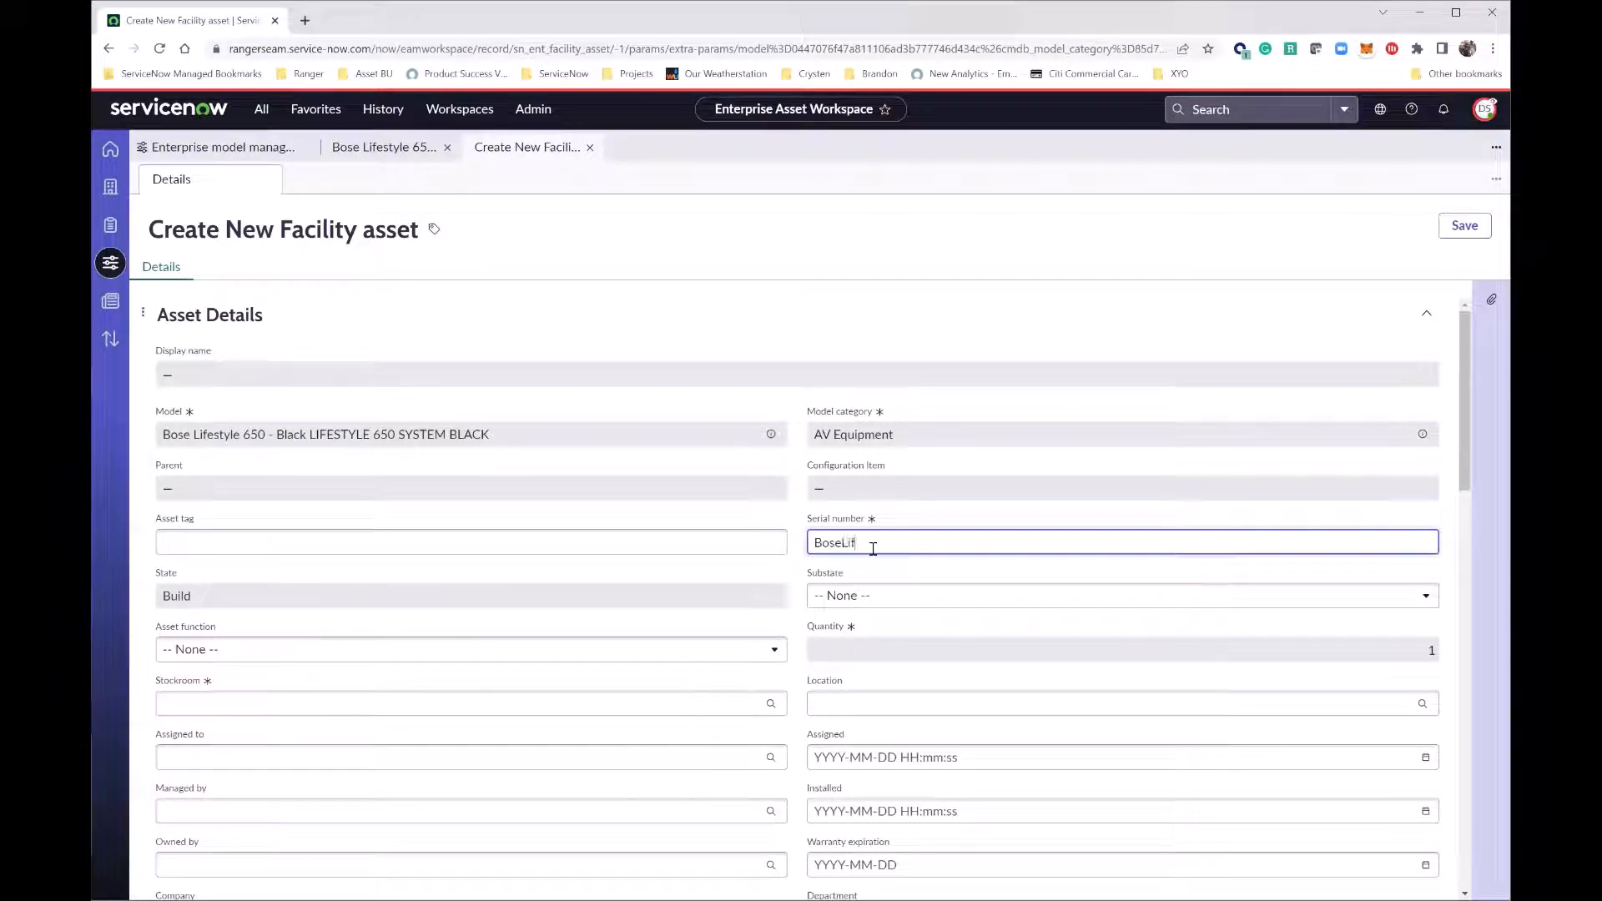
type("estyle0000")
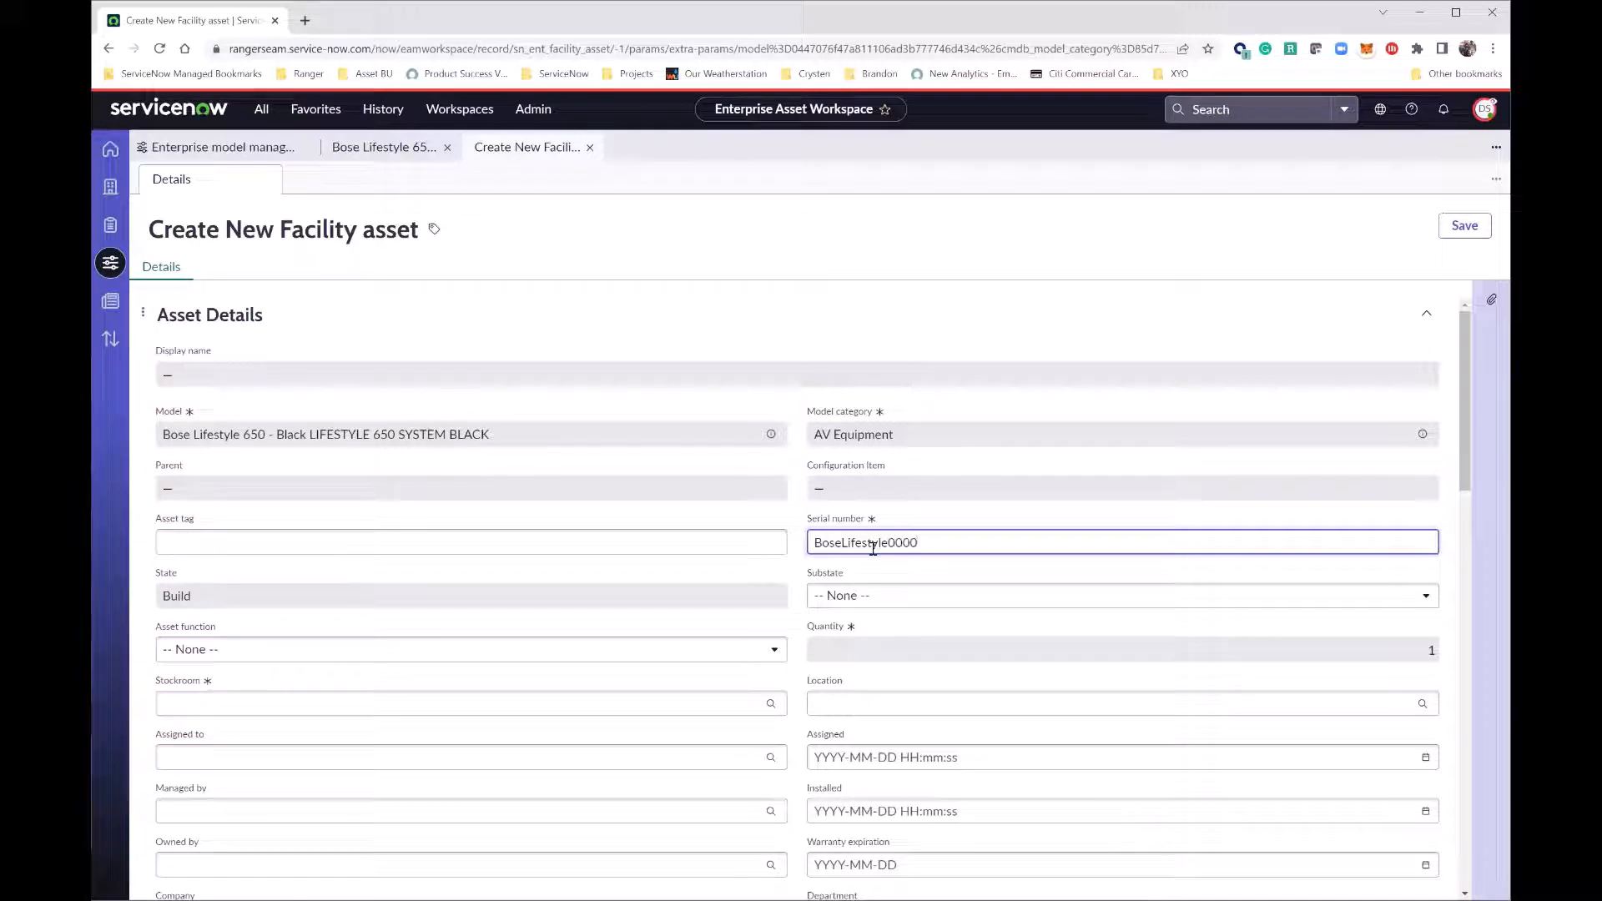
type("0")
type("650")
left_click_drag(1028, 548, 786, 542)
left_click_drag(987, 553, 1141, 550)
key("ctrl+c")
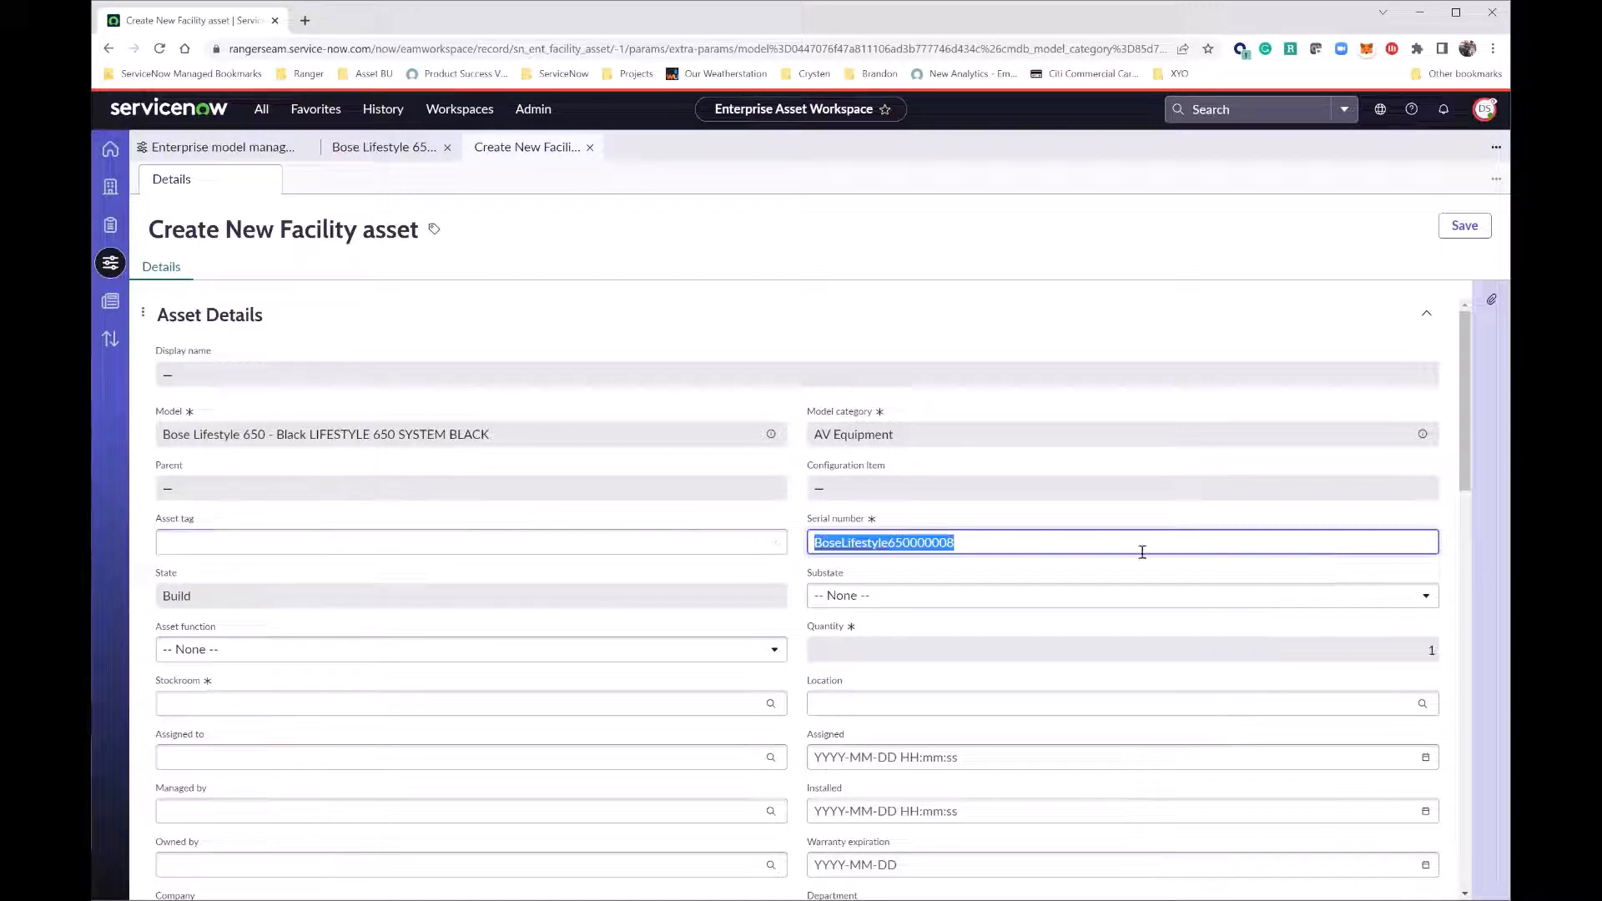
left_click(626, 540)
key("ctrl+v")
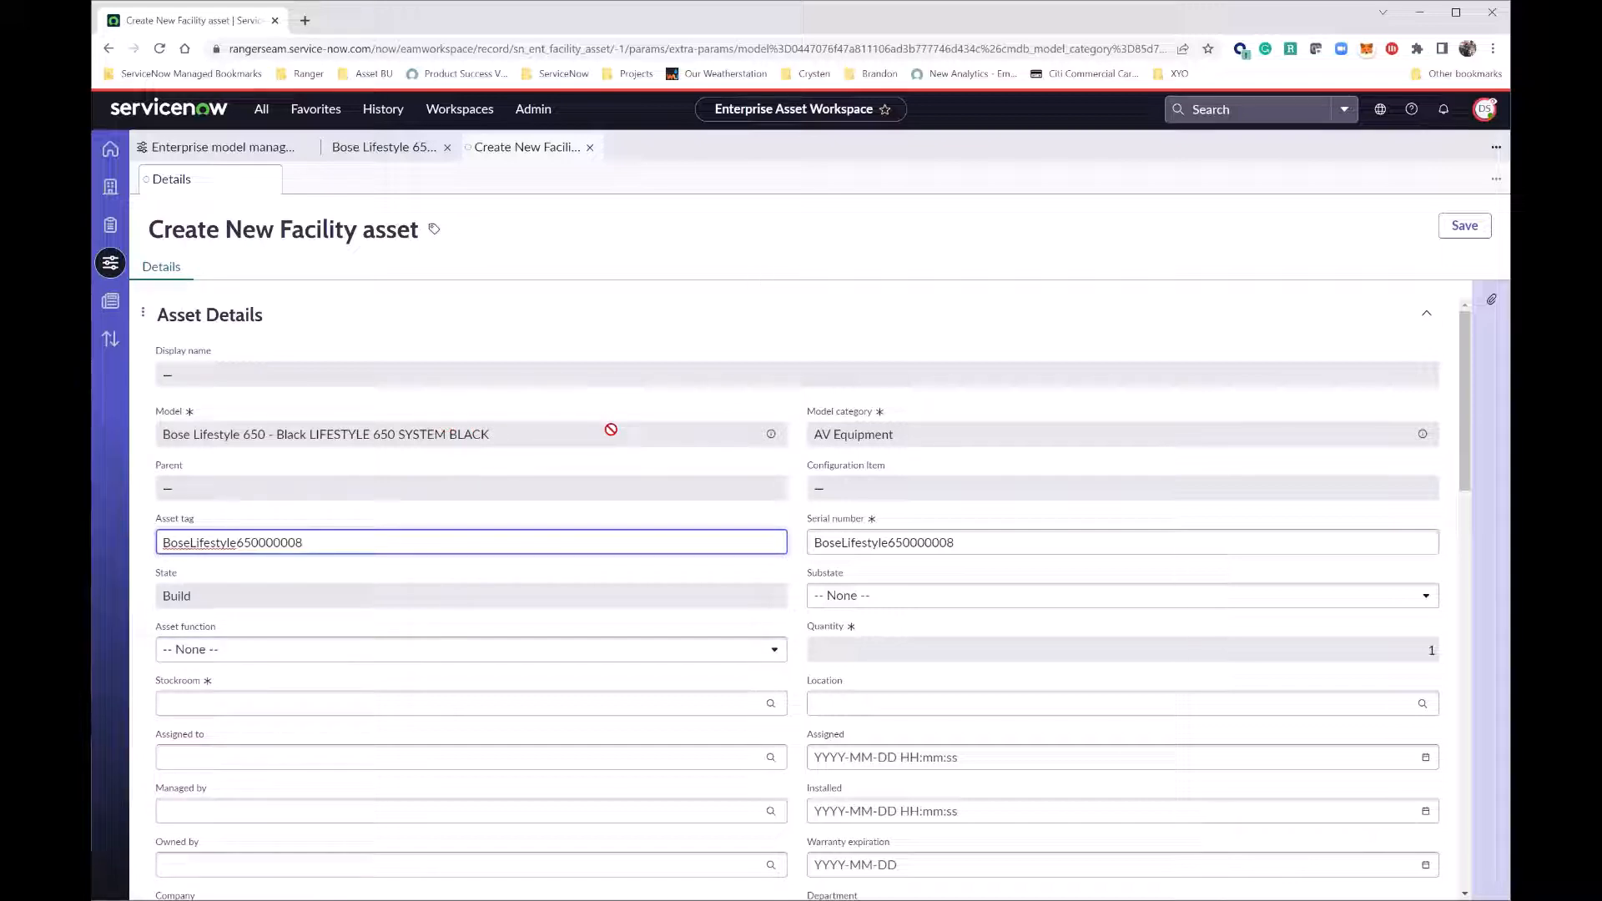
Step: Set the new Bose asset's stockroom to EAM Stockroom West
scroll(611, 429, "down", 2)
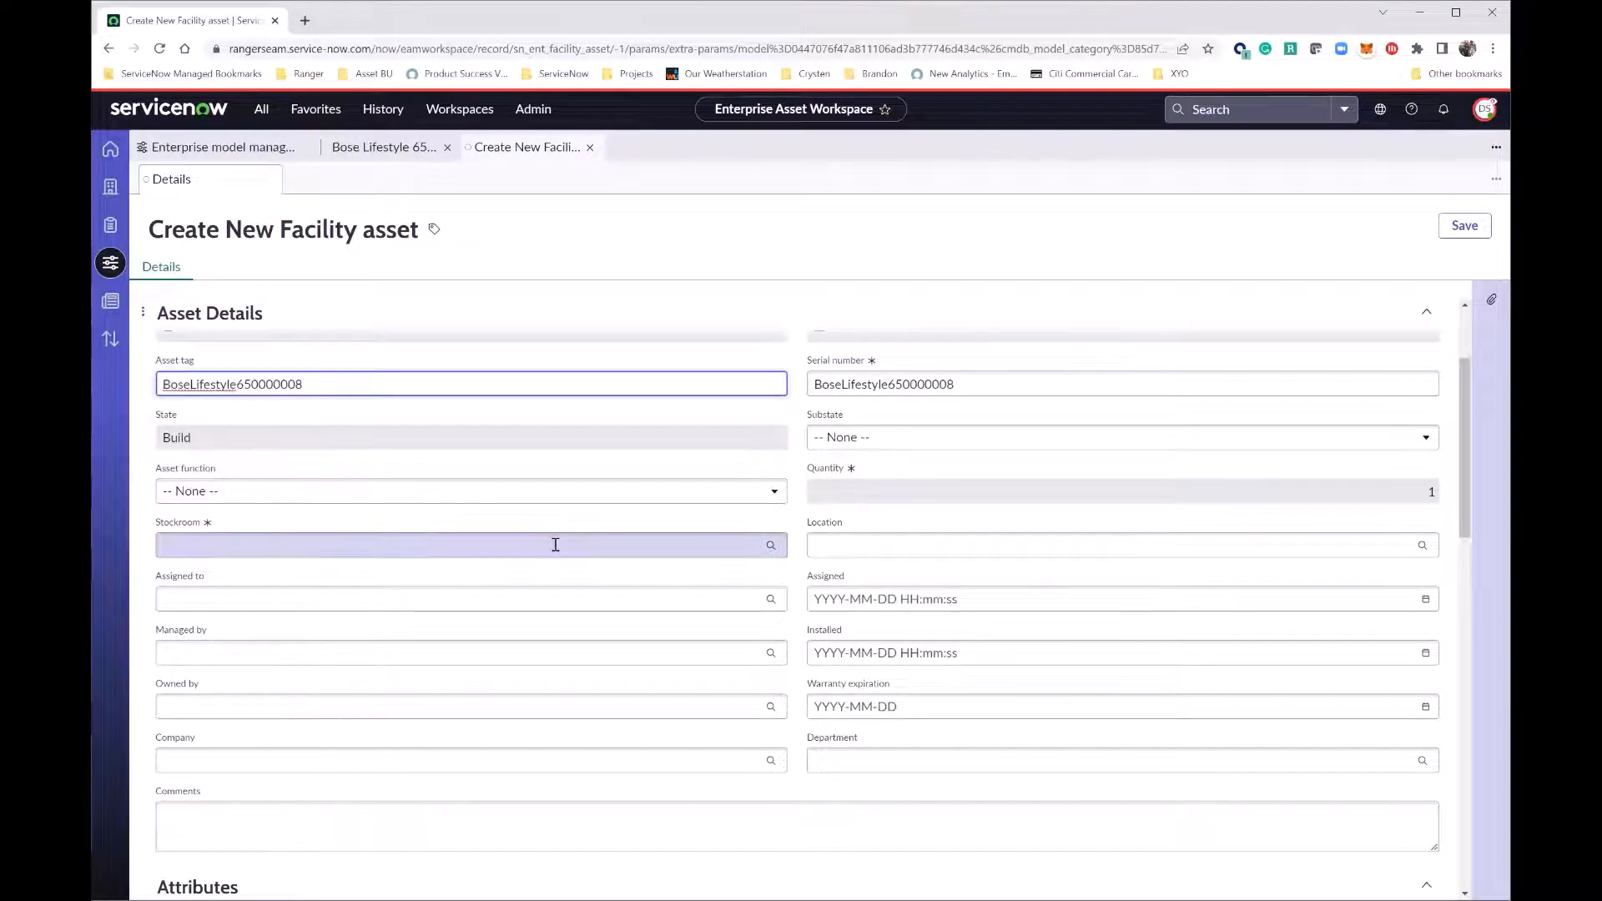
left_click(555, 544)
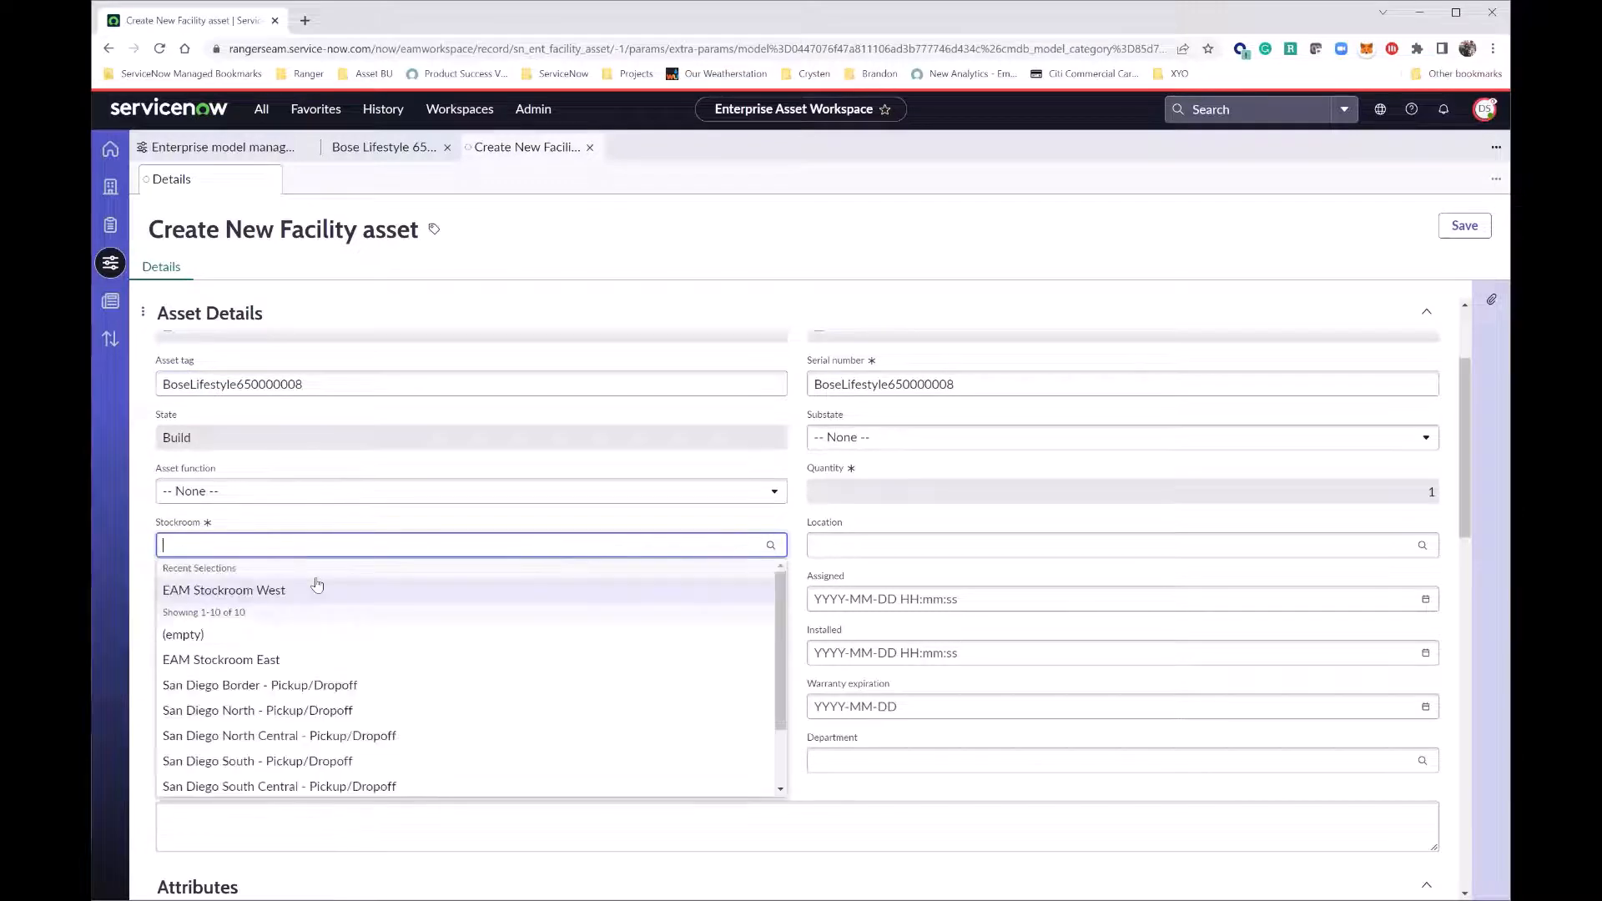
left_click(290, 591)
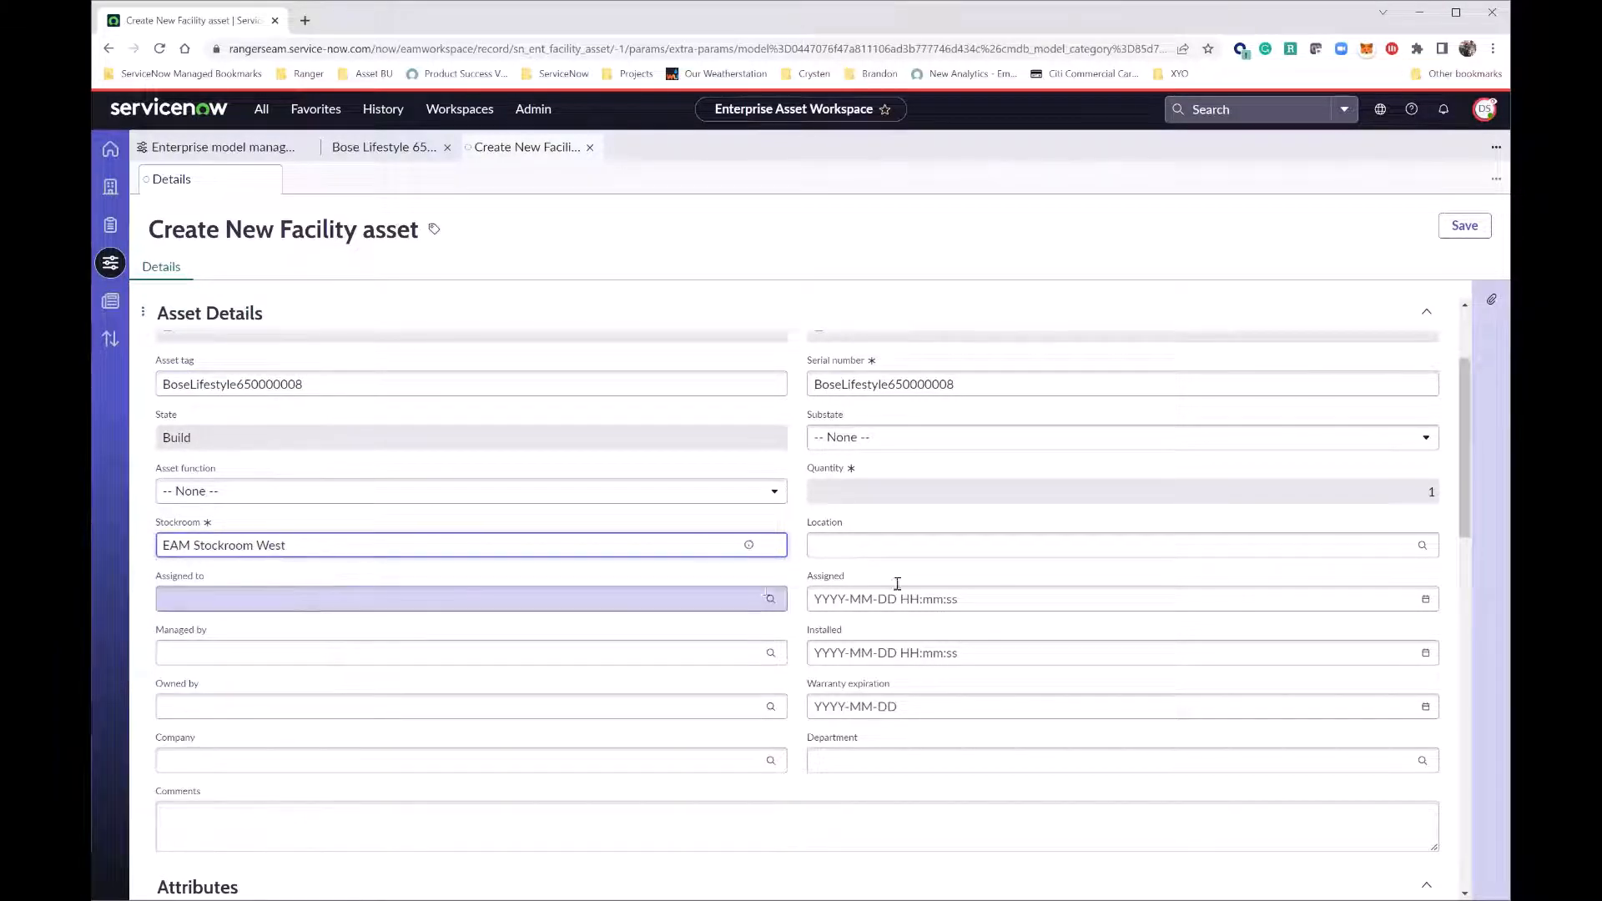
Step: Set the vendor to Bose and the acquisition method to Purchase in the new asset's financial details
scroll(655, 680, "down", 3)
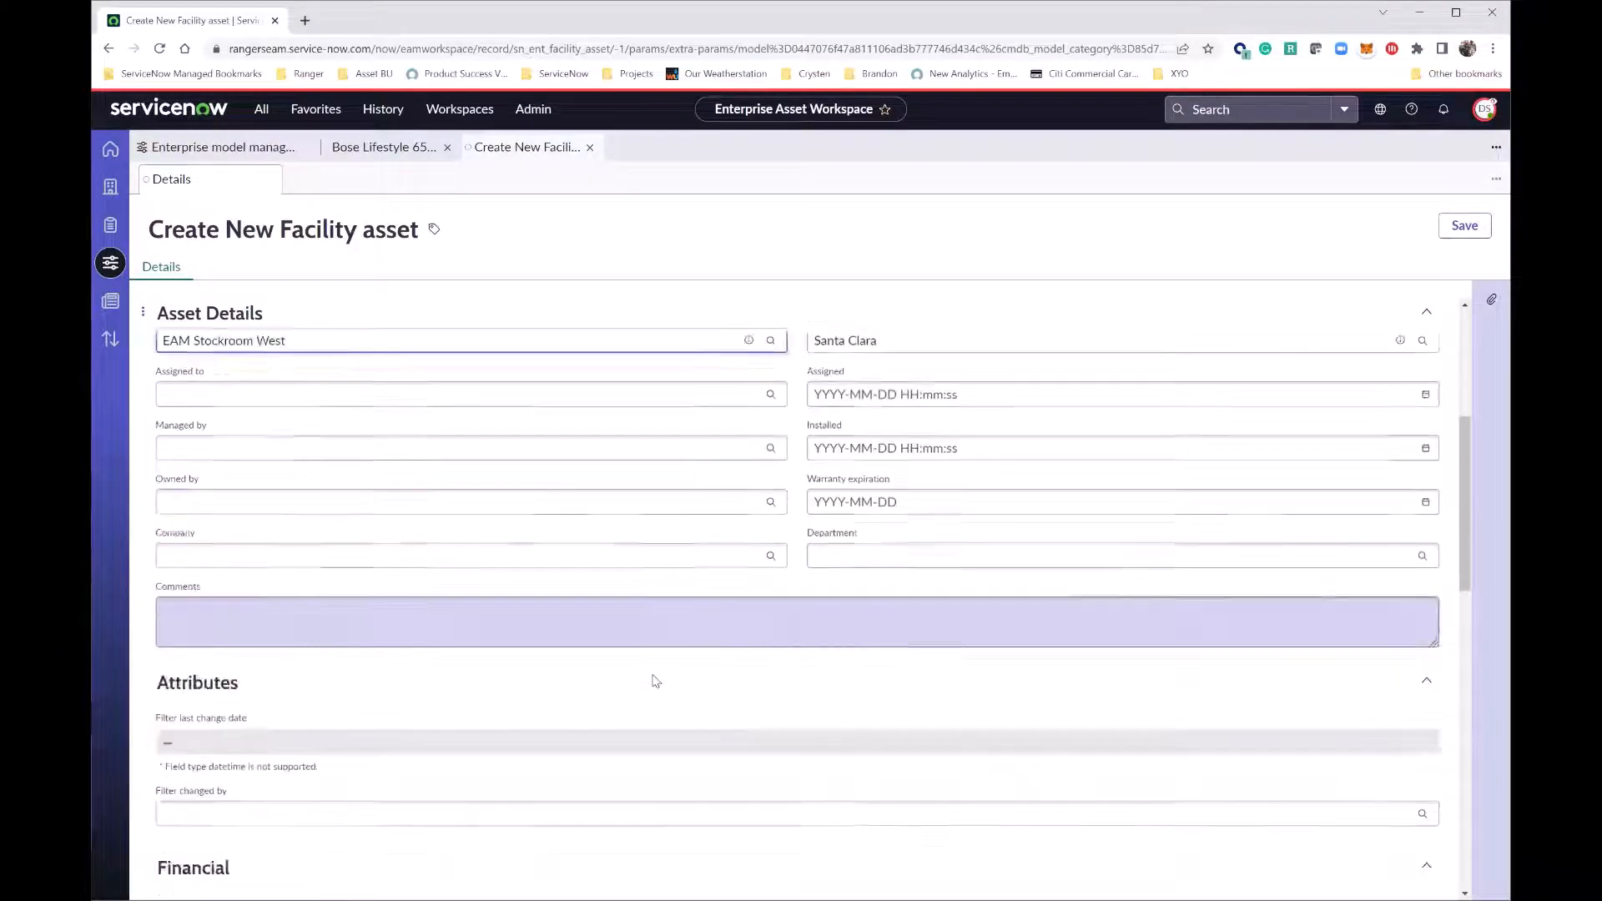
scroll(655, 680, "down", 3)
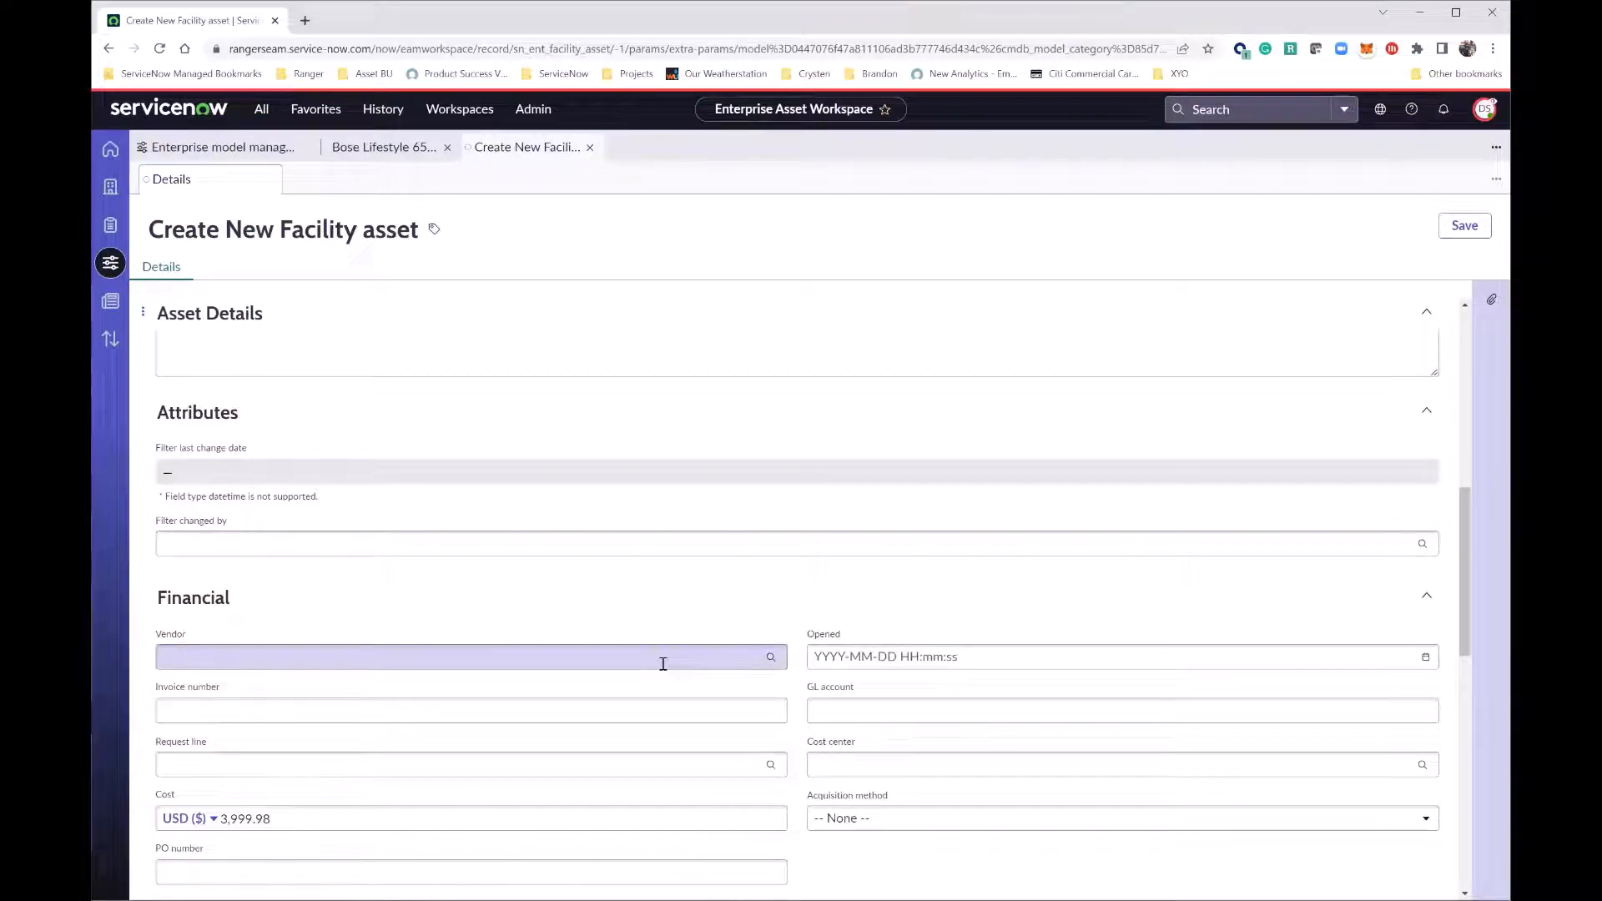
left_click(662, 659)
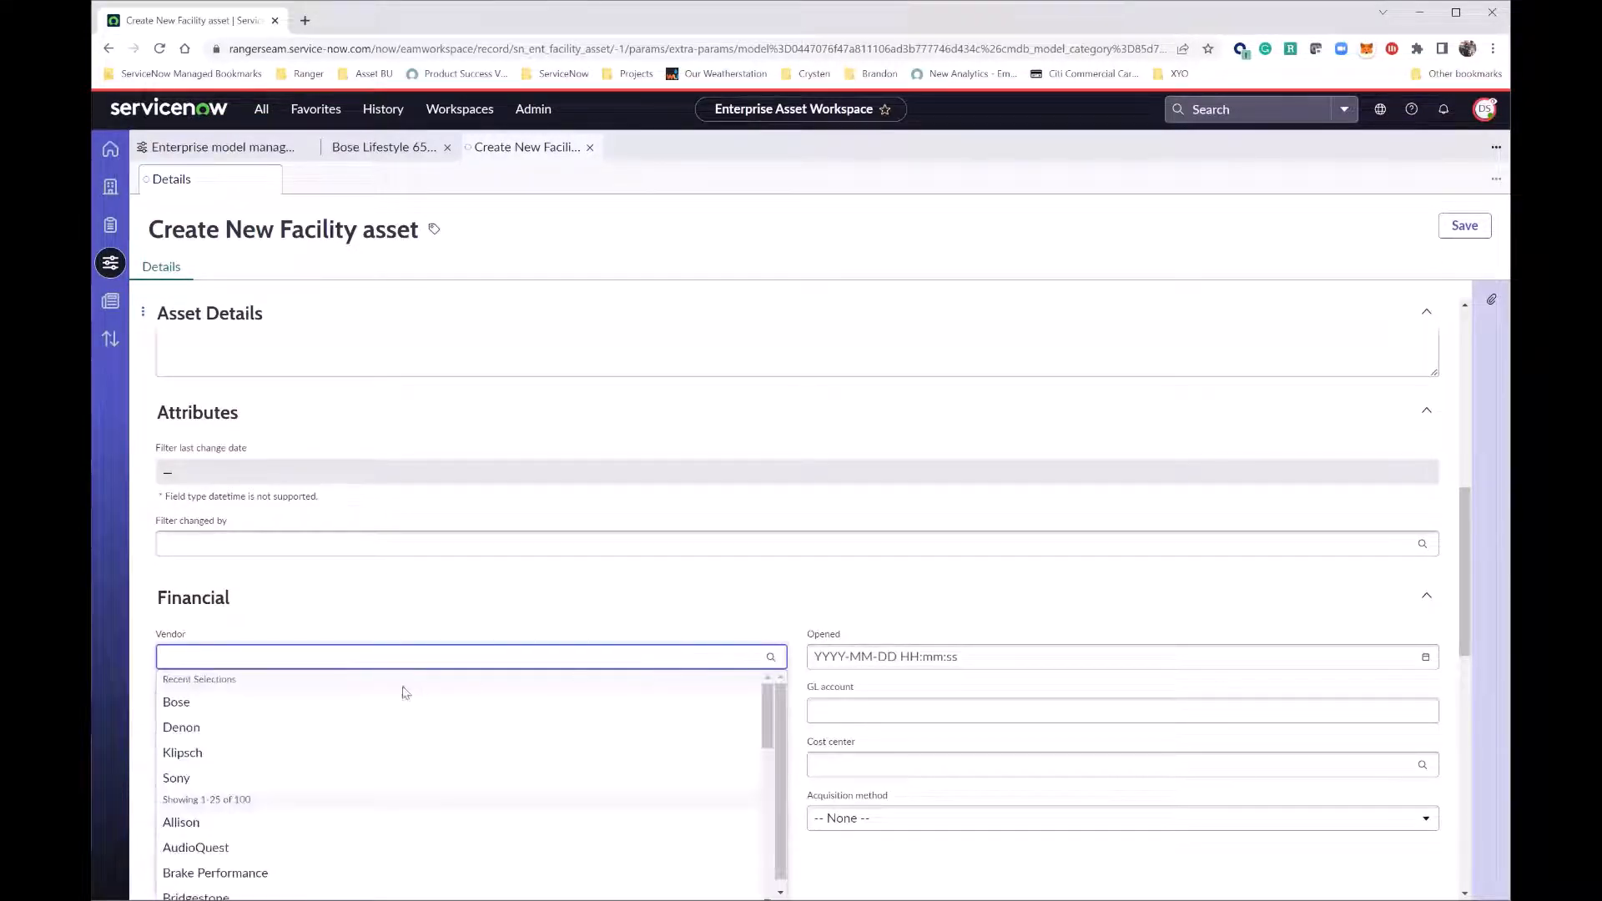
left_click(380, 701)
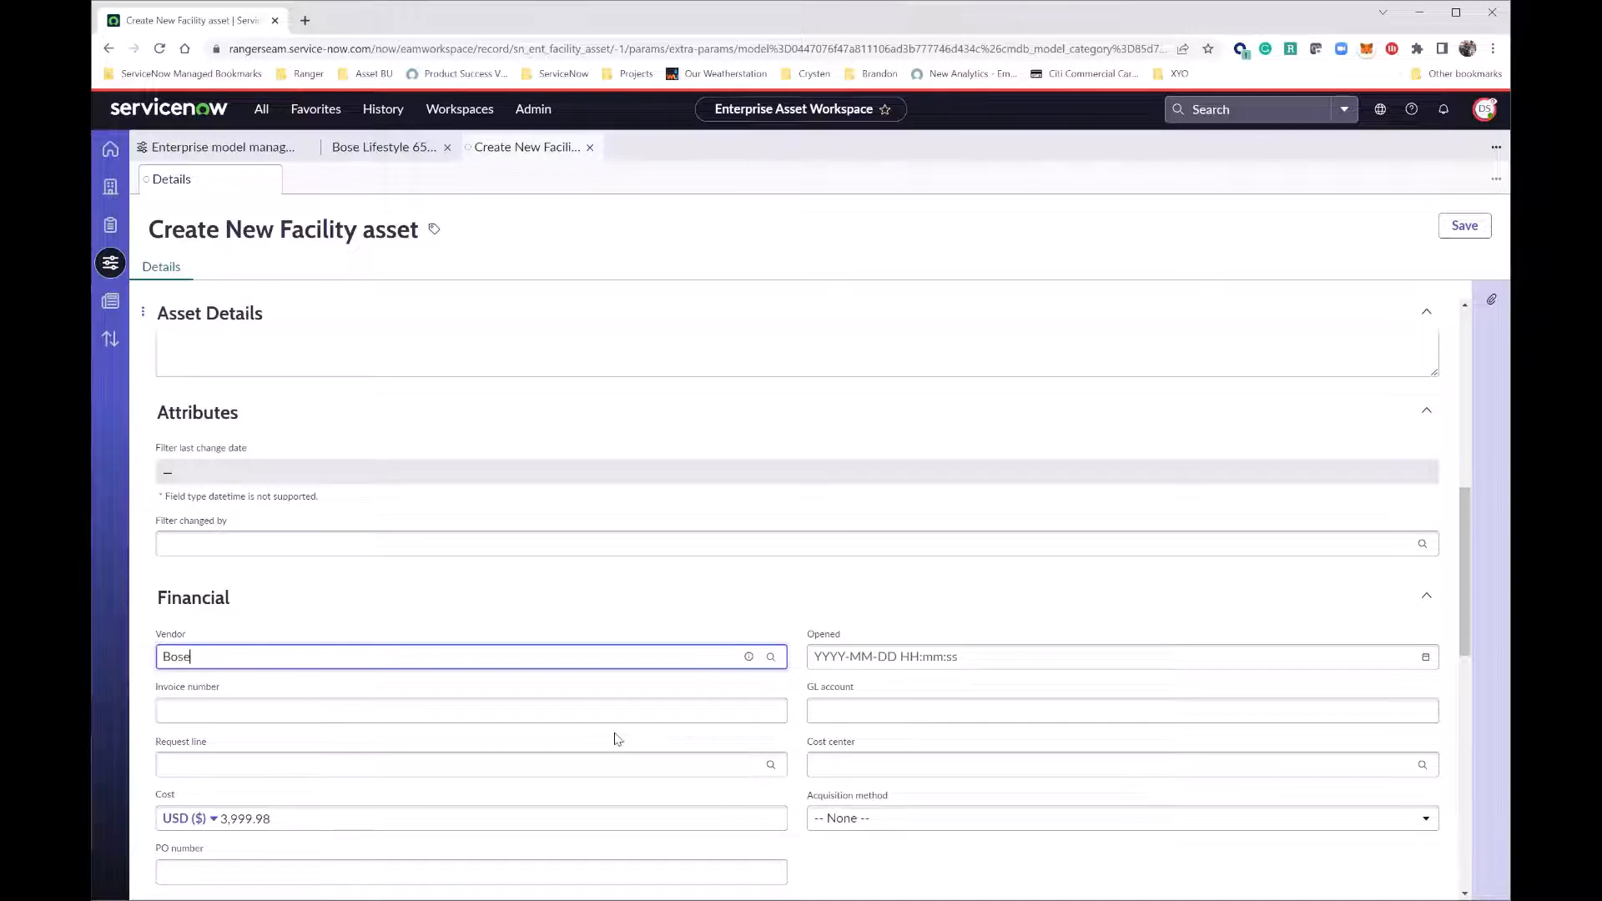
scroll(614, 739, "down", 3)
left_click(950, 584)
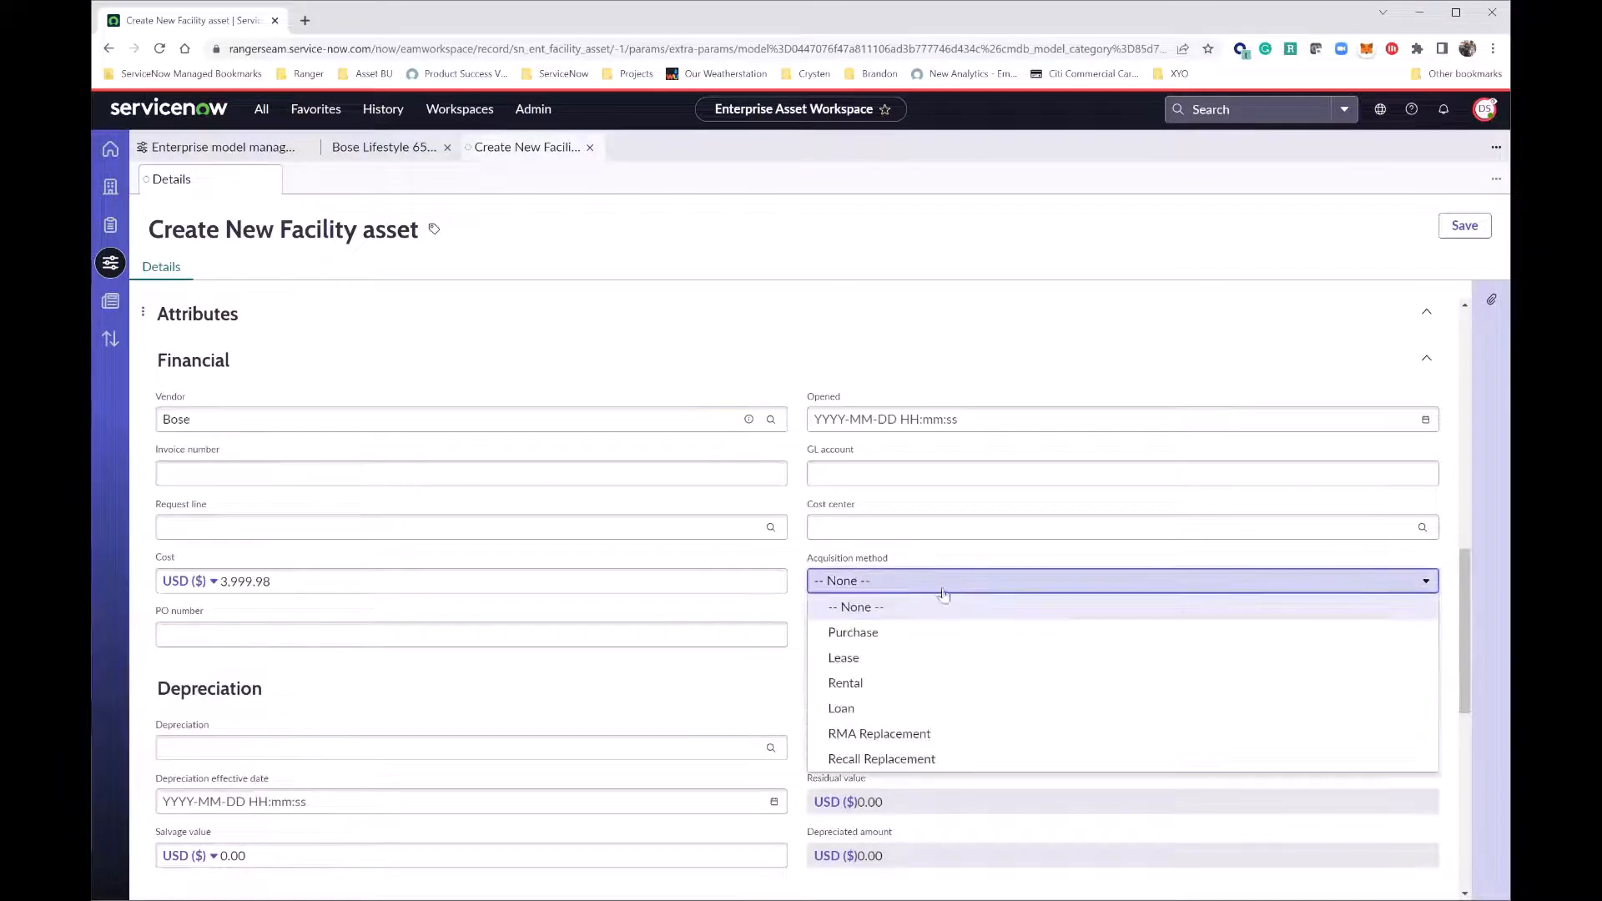
left_click(869, 639)
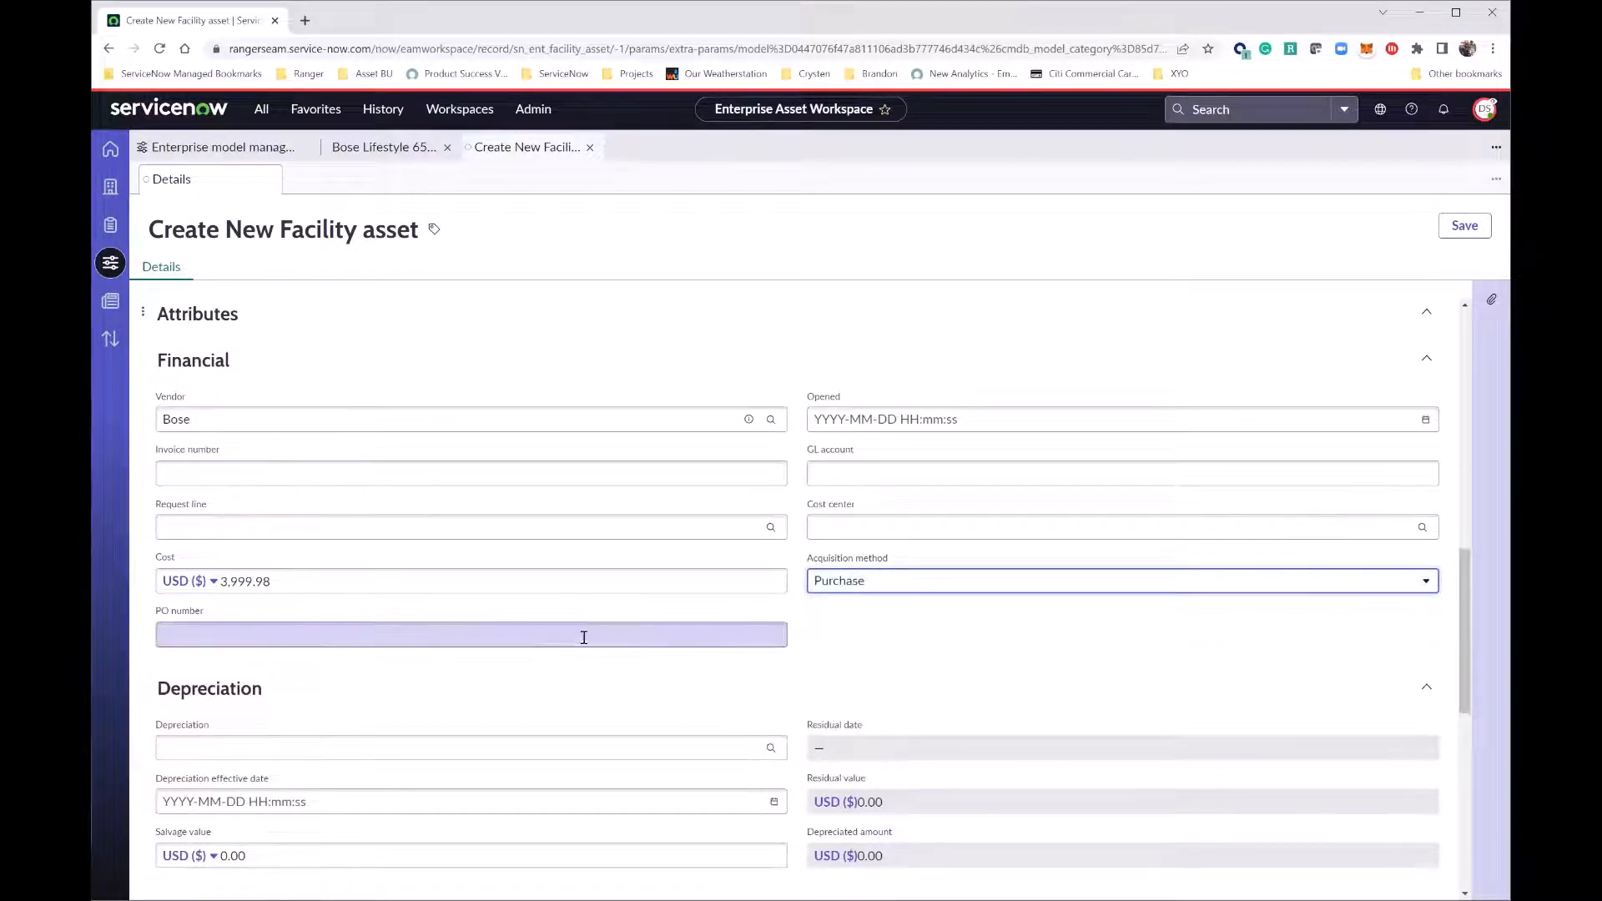
Step: Enter the purchase order number in the new Bose asset's financial details and save the asset
left_click(584, 637)
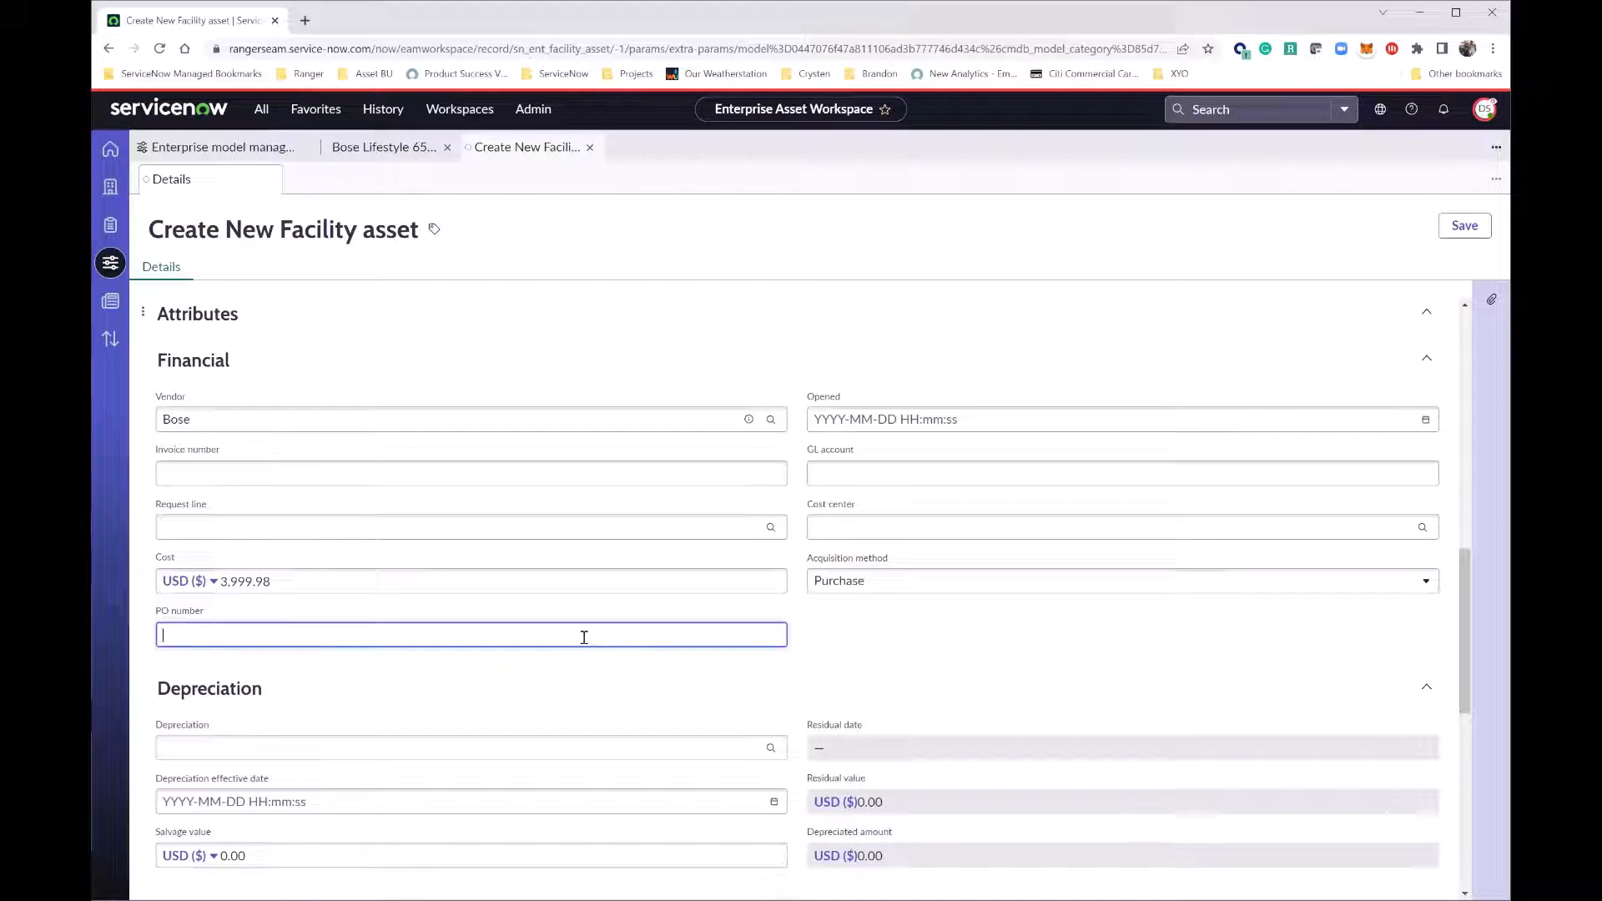
type("POEAMDemo")
scroll(754, 610, "down", 3)
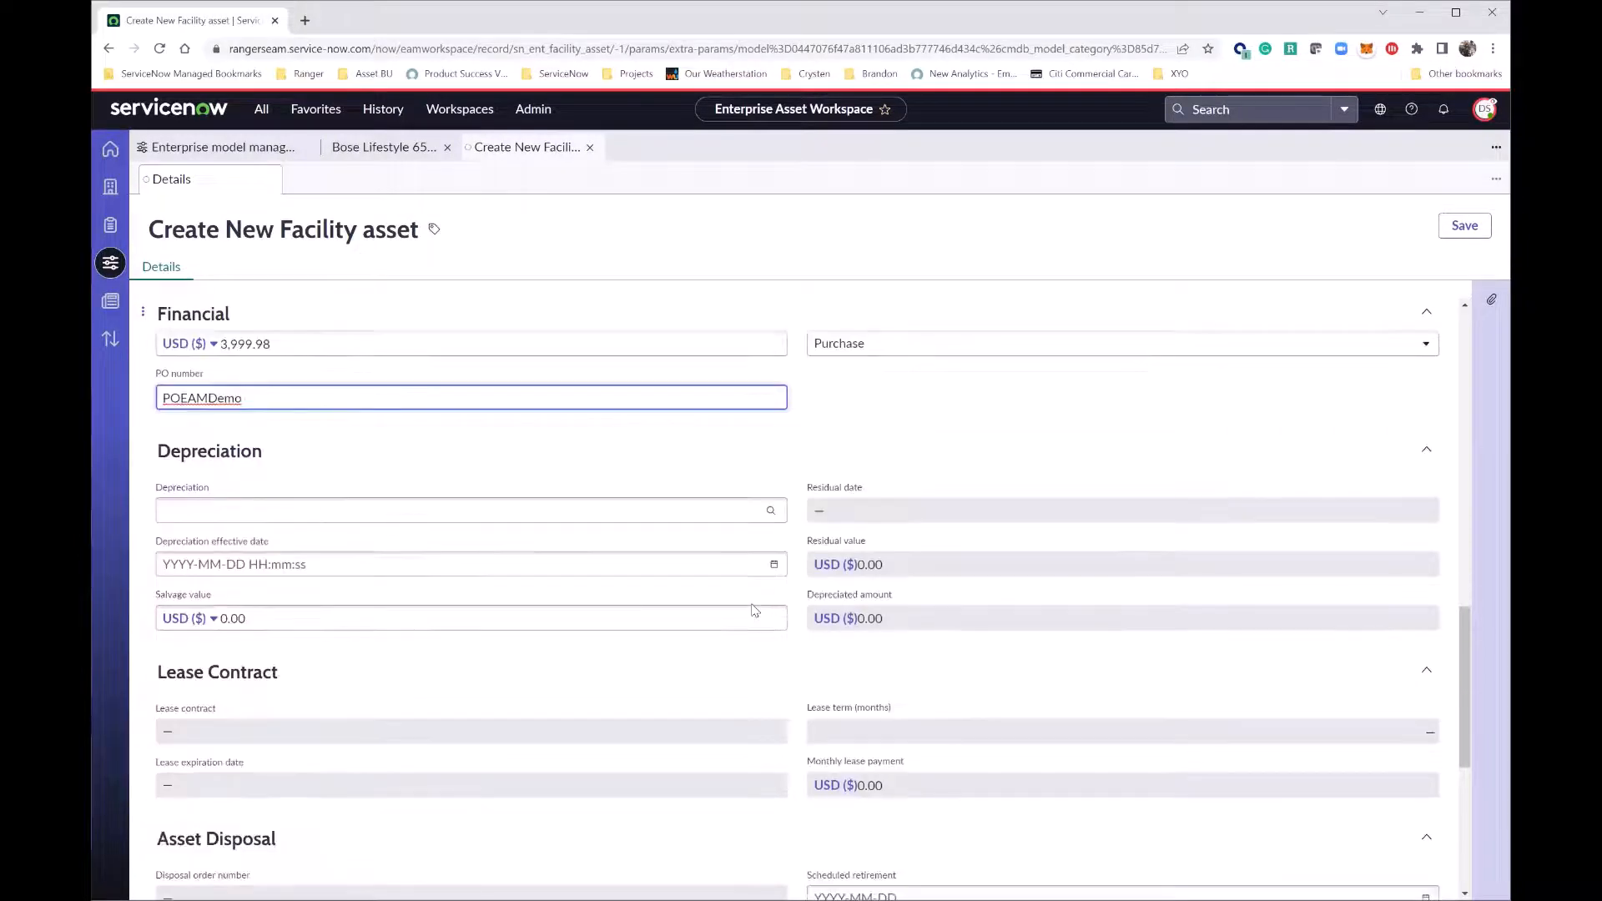
scroll(541, 499, "down", 7)
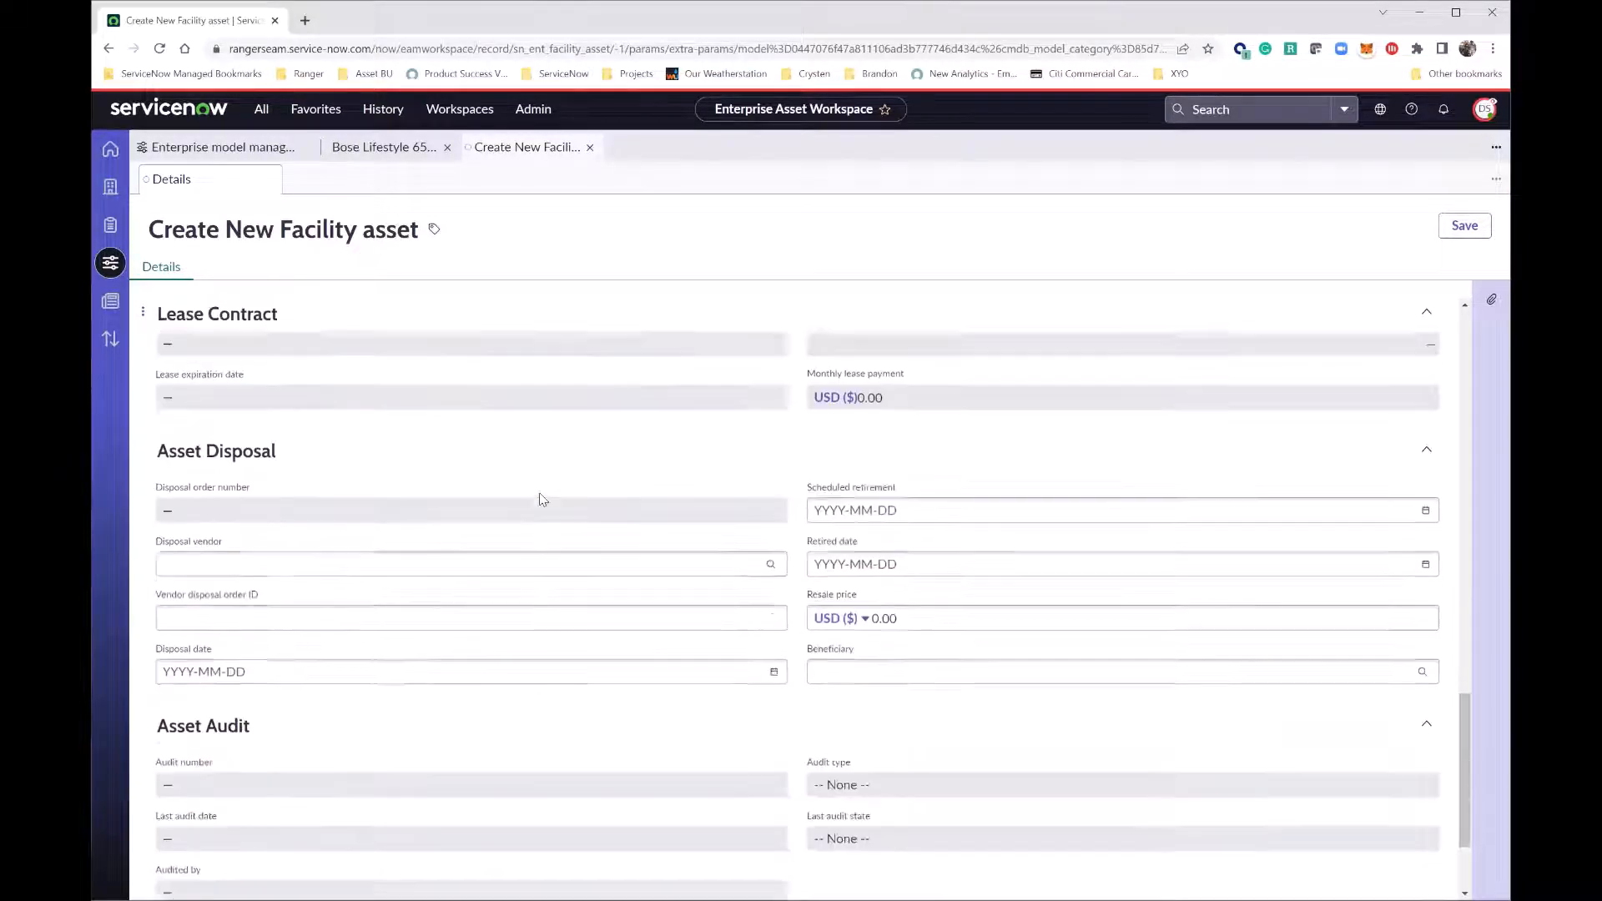
scroll(540, 499, "up", 7)
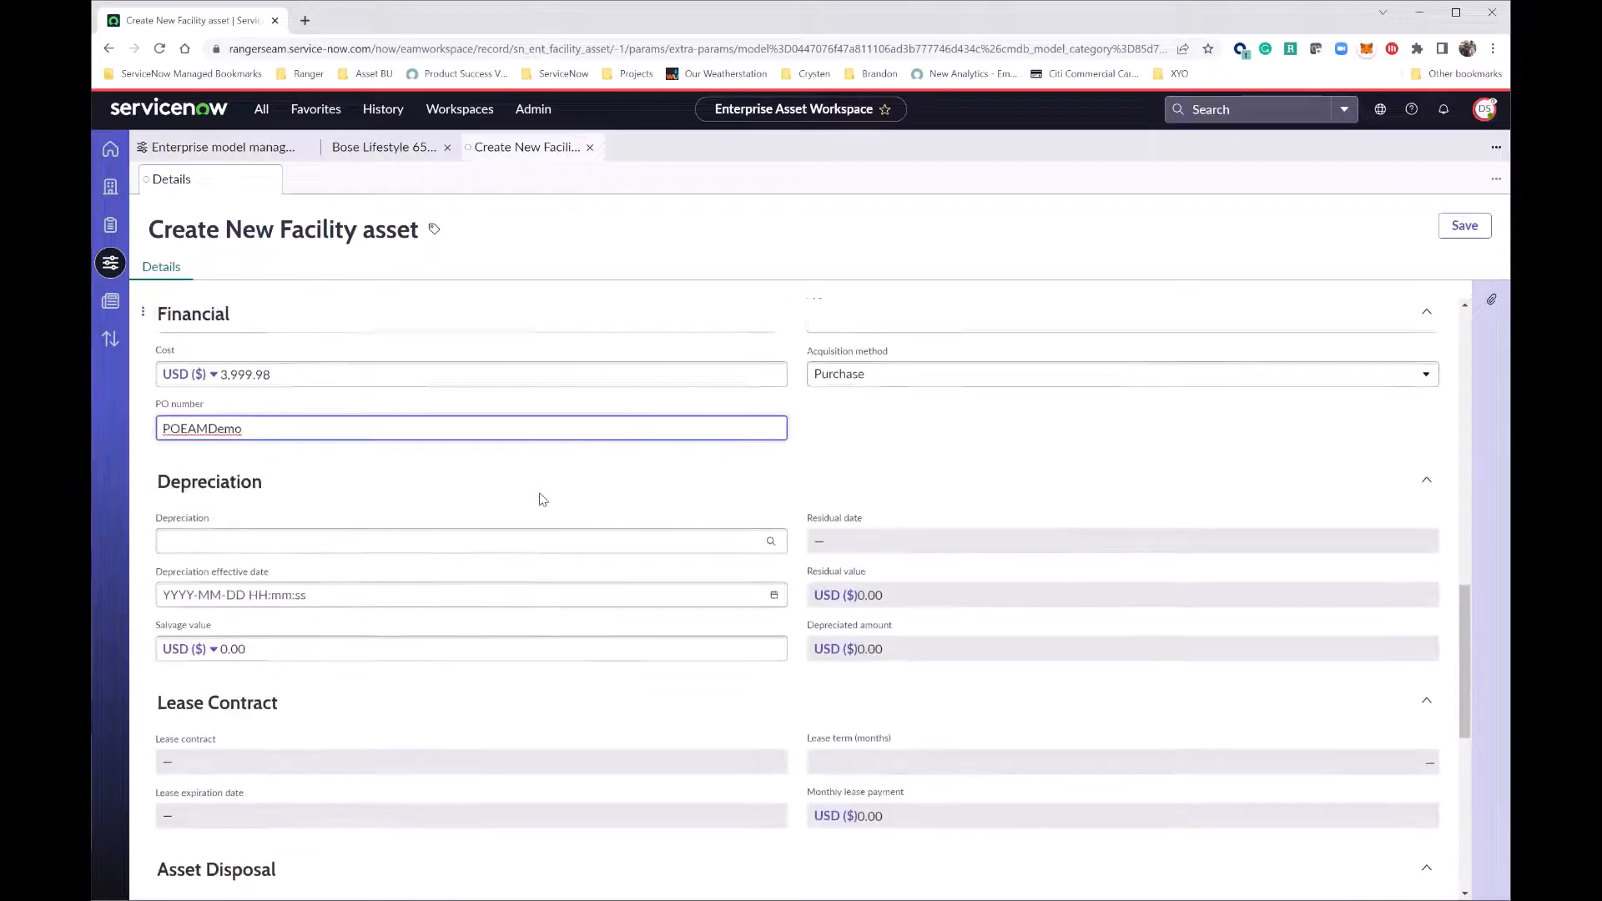
scroll(541, 500, "up", 6)
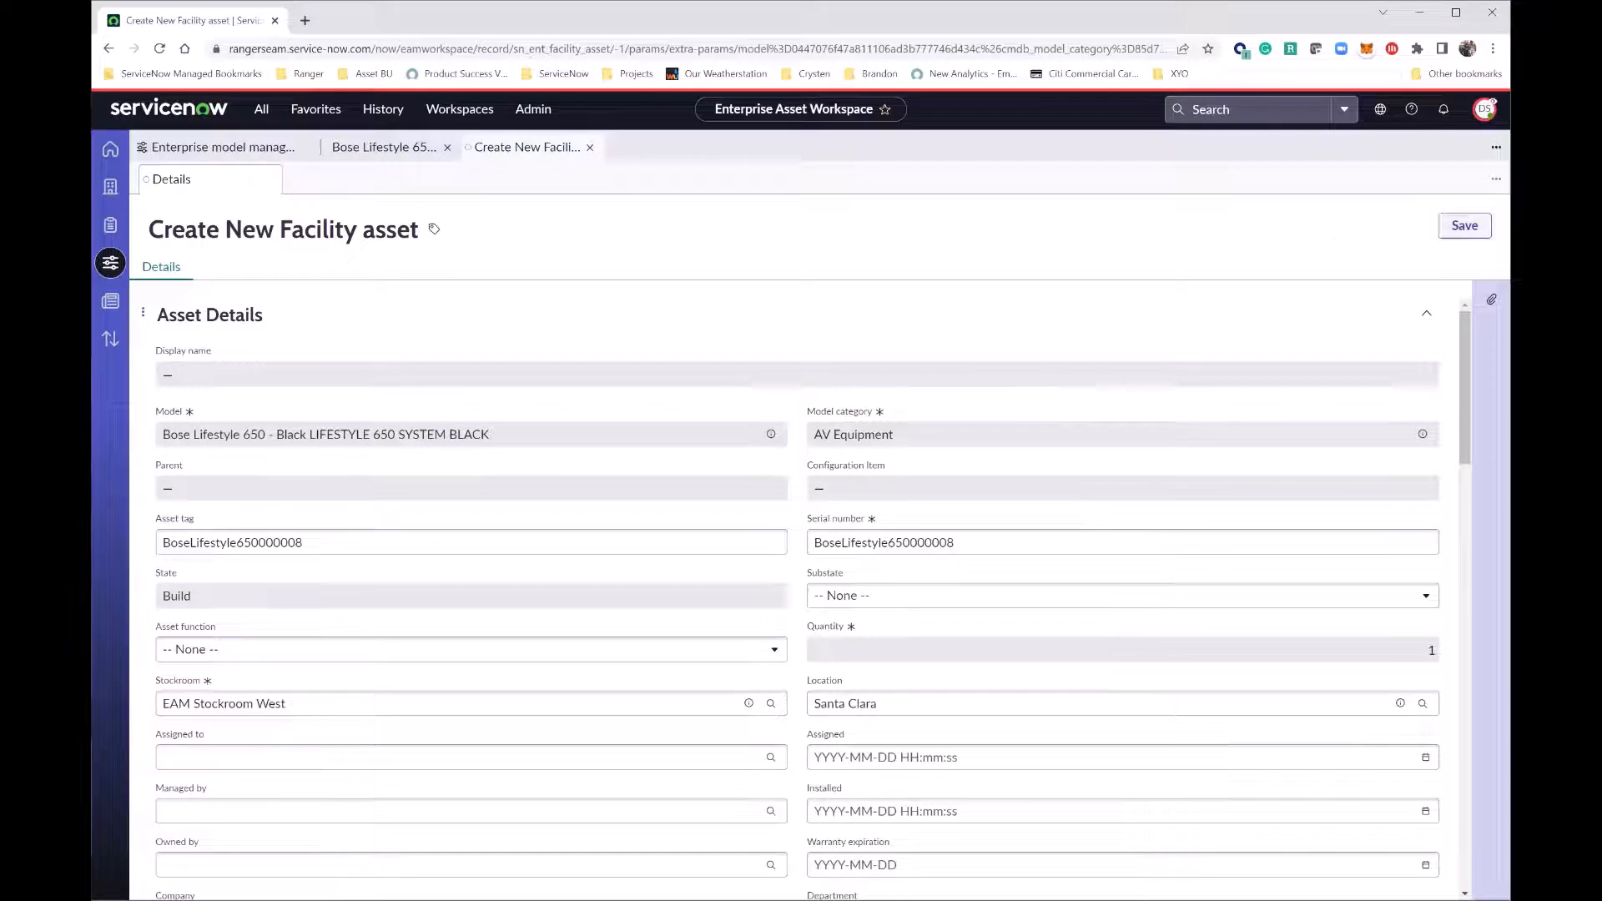
left_click(1465, 226)
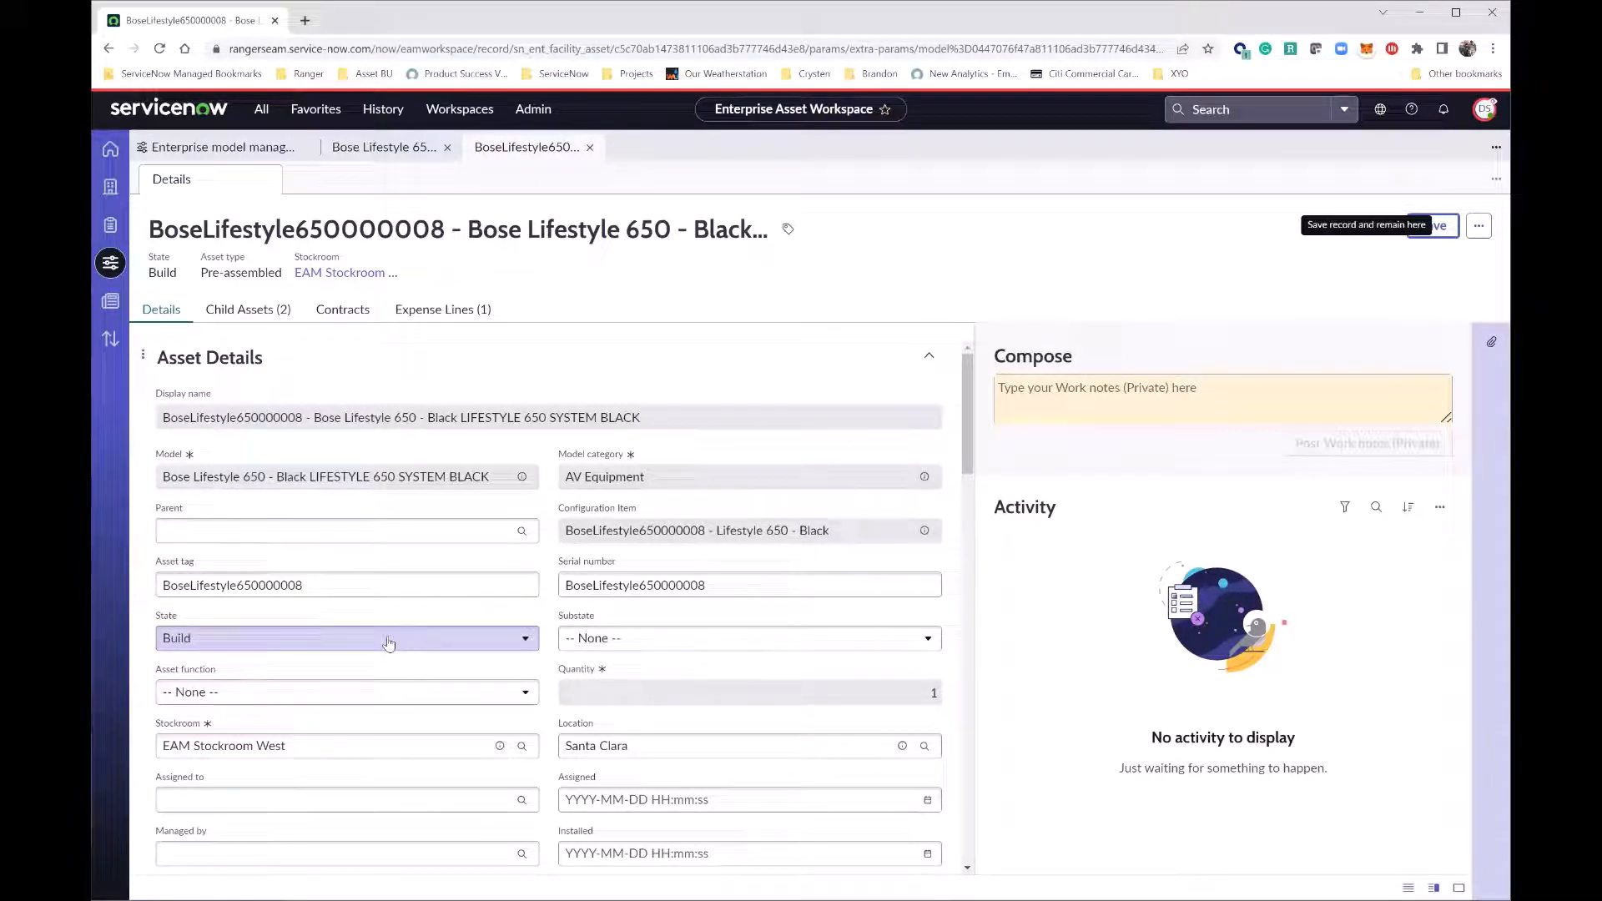
Step: From the Bose asset's child assets, give the SlideConnect WB-50 wall bracket serial number BSWB5000080 and save it
left_click(248, 309)
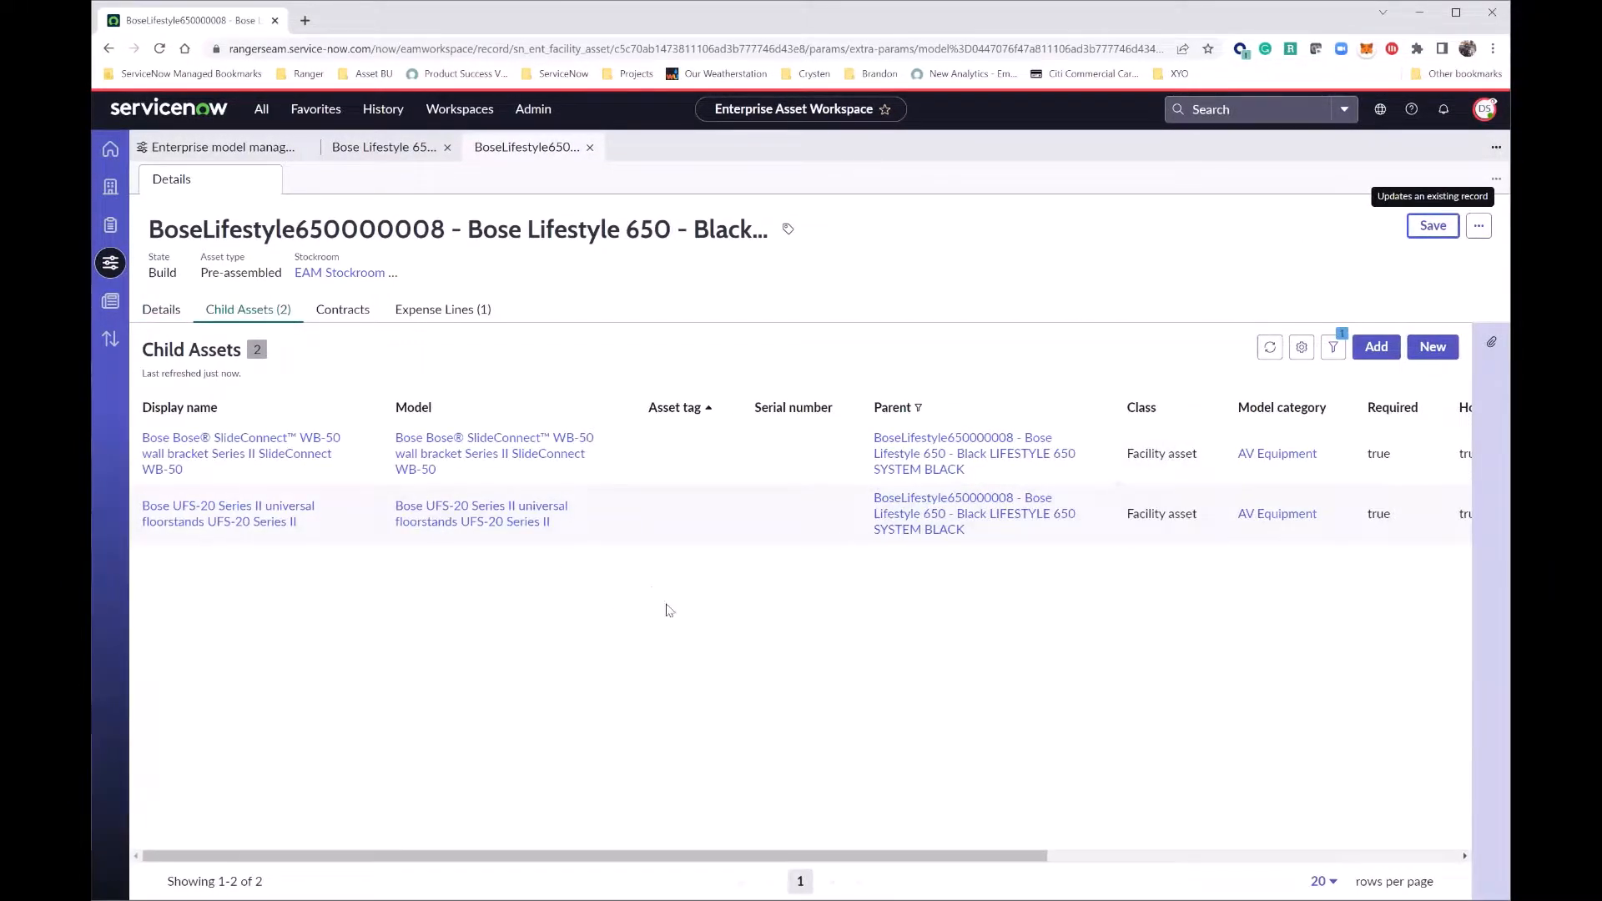
left_click(217, 453)
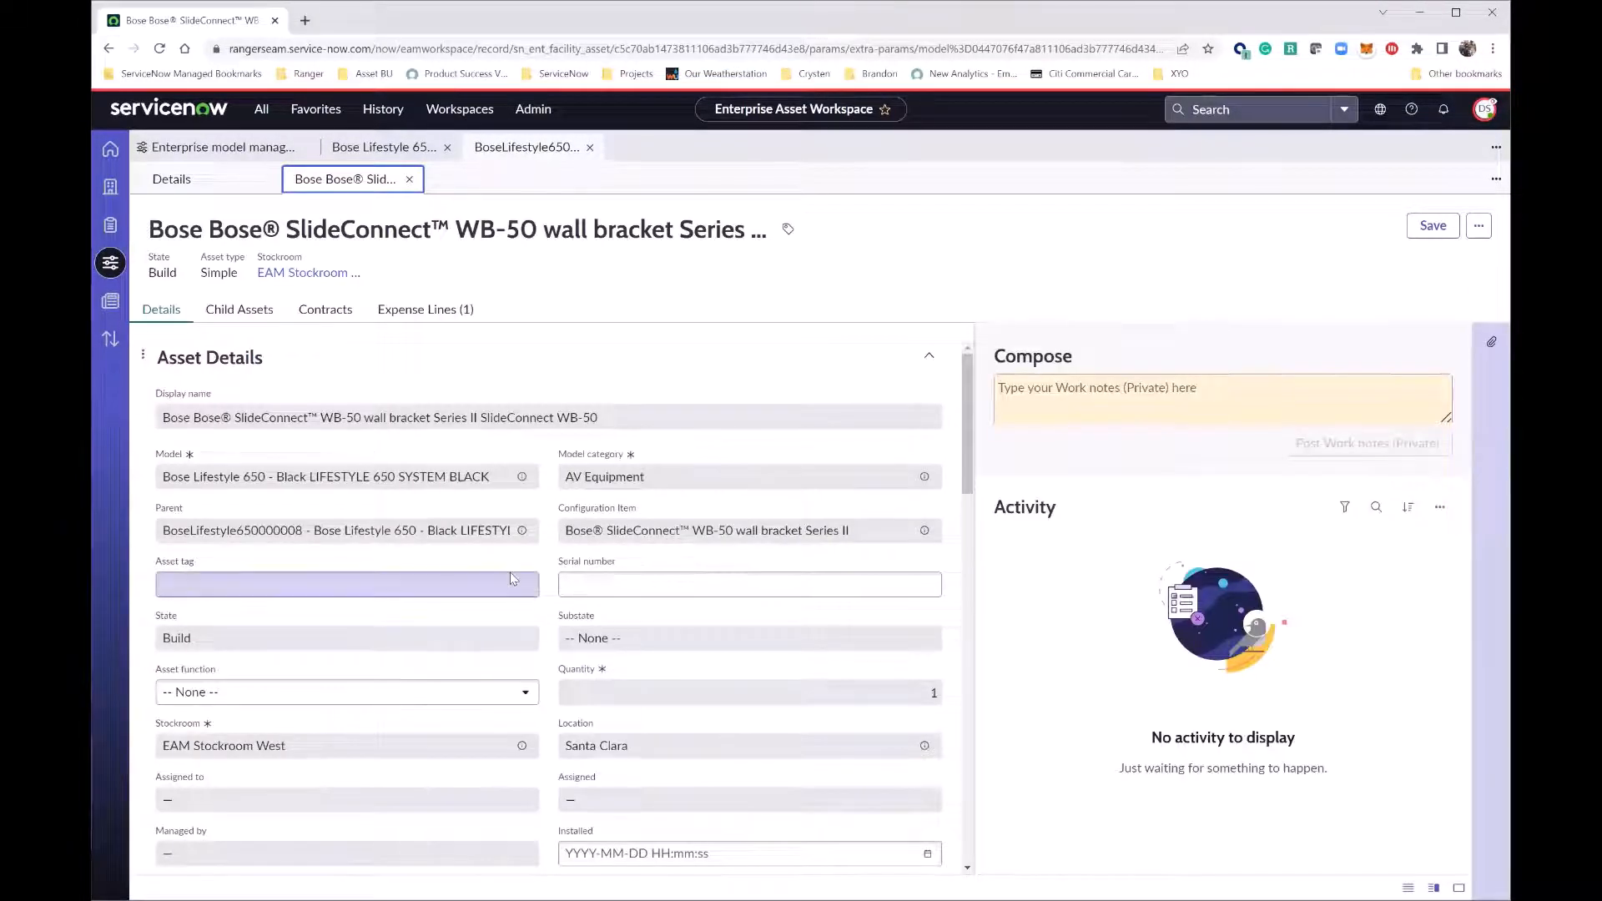
left_click(598, 582)
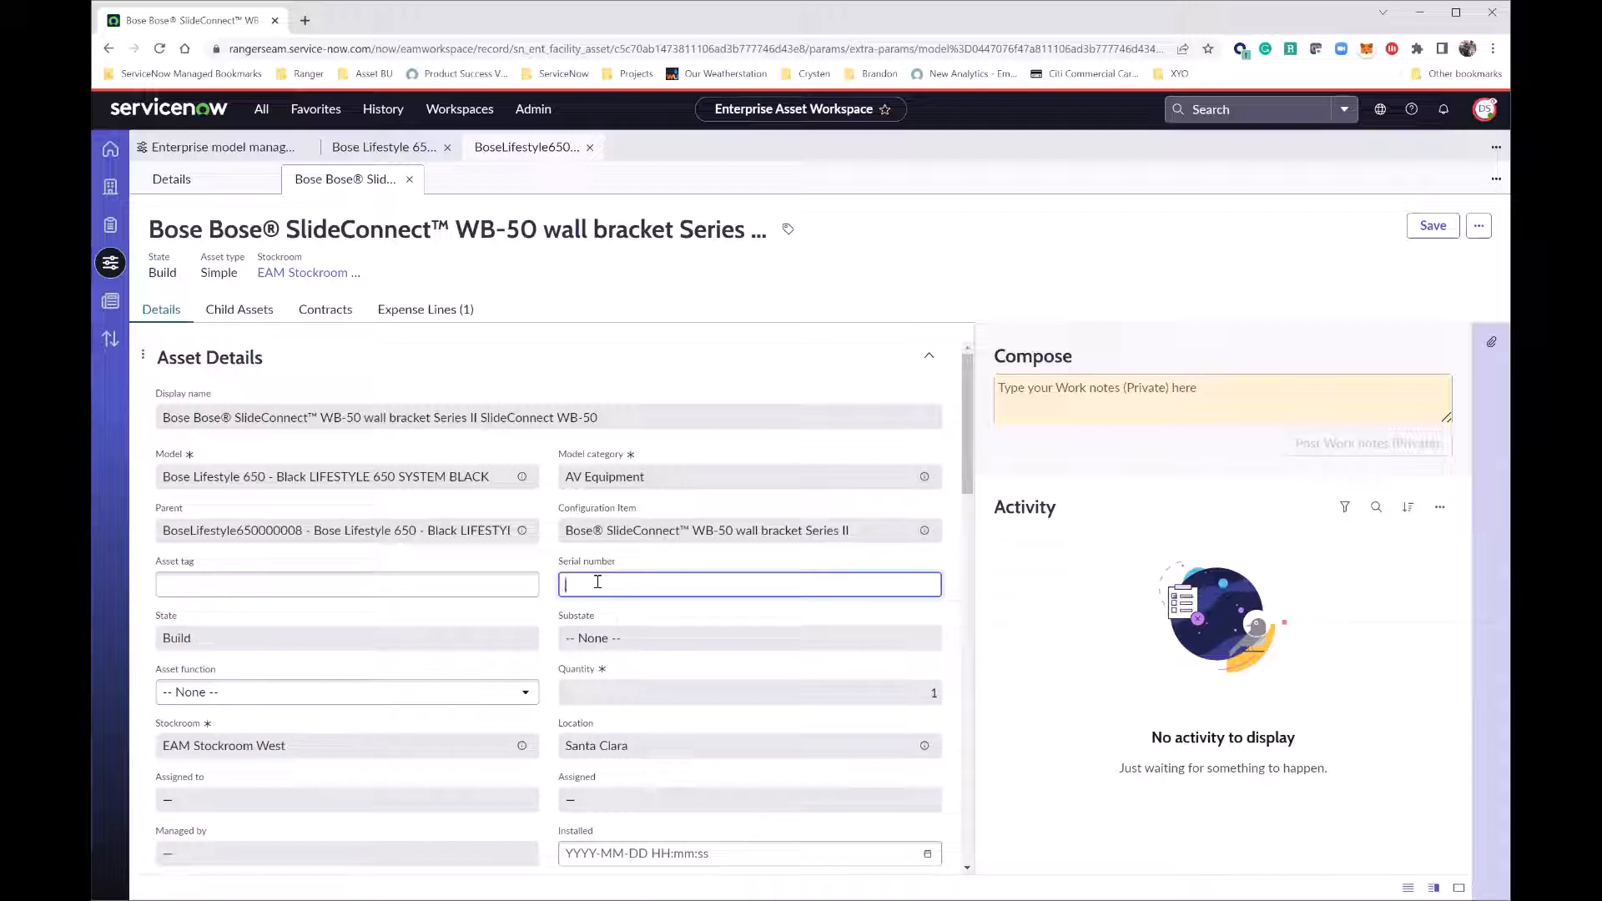
type("SWB5000")
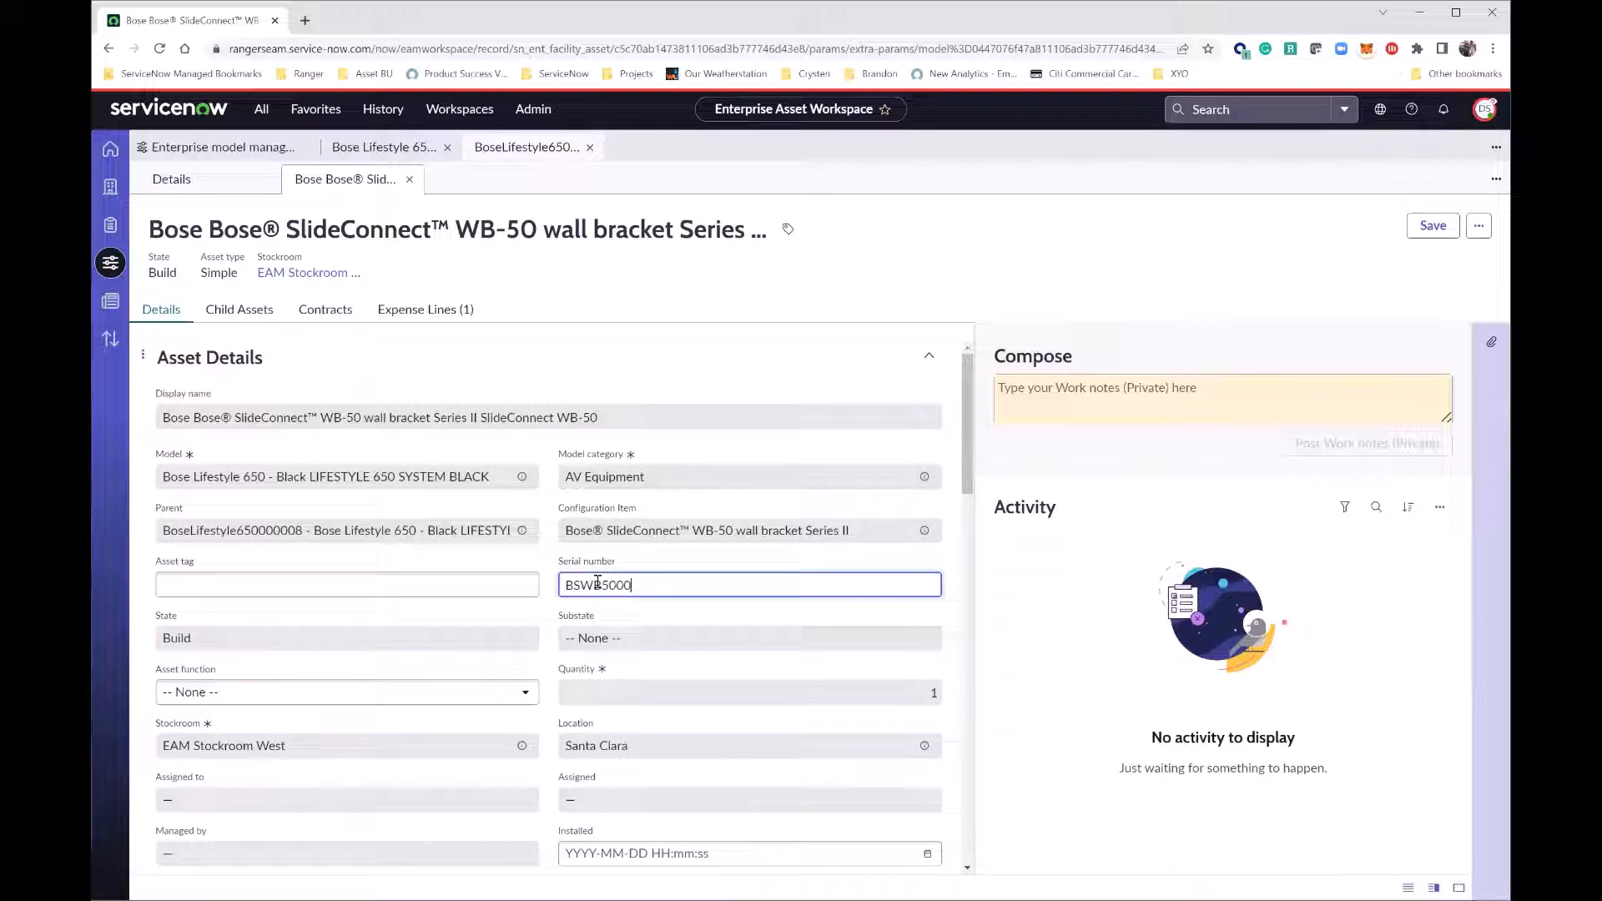
type("080")
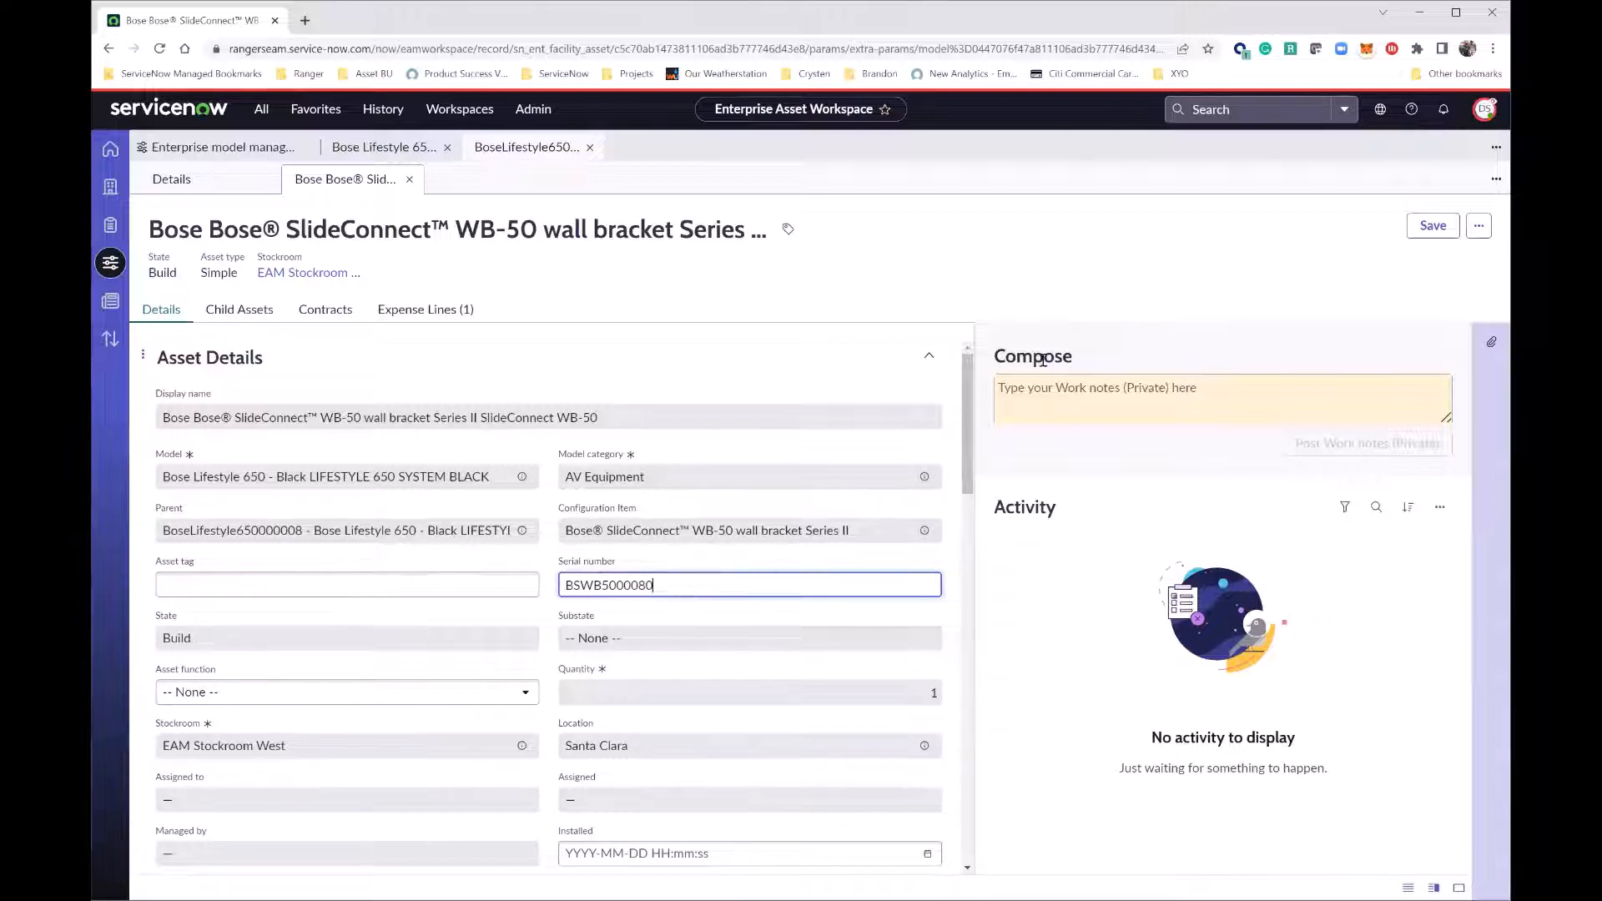
left_click(1433, 225)
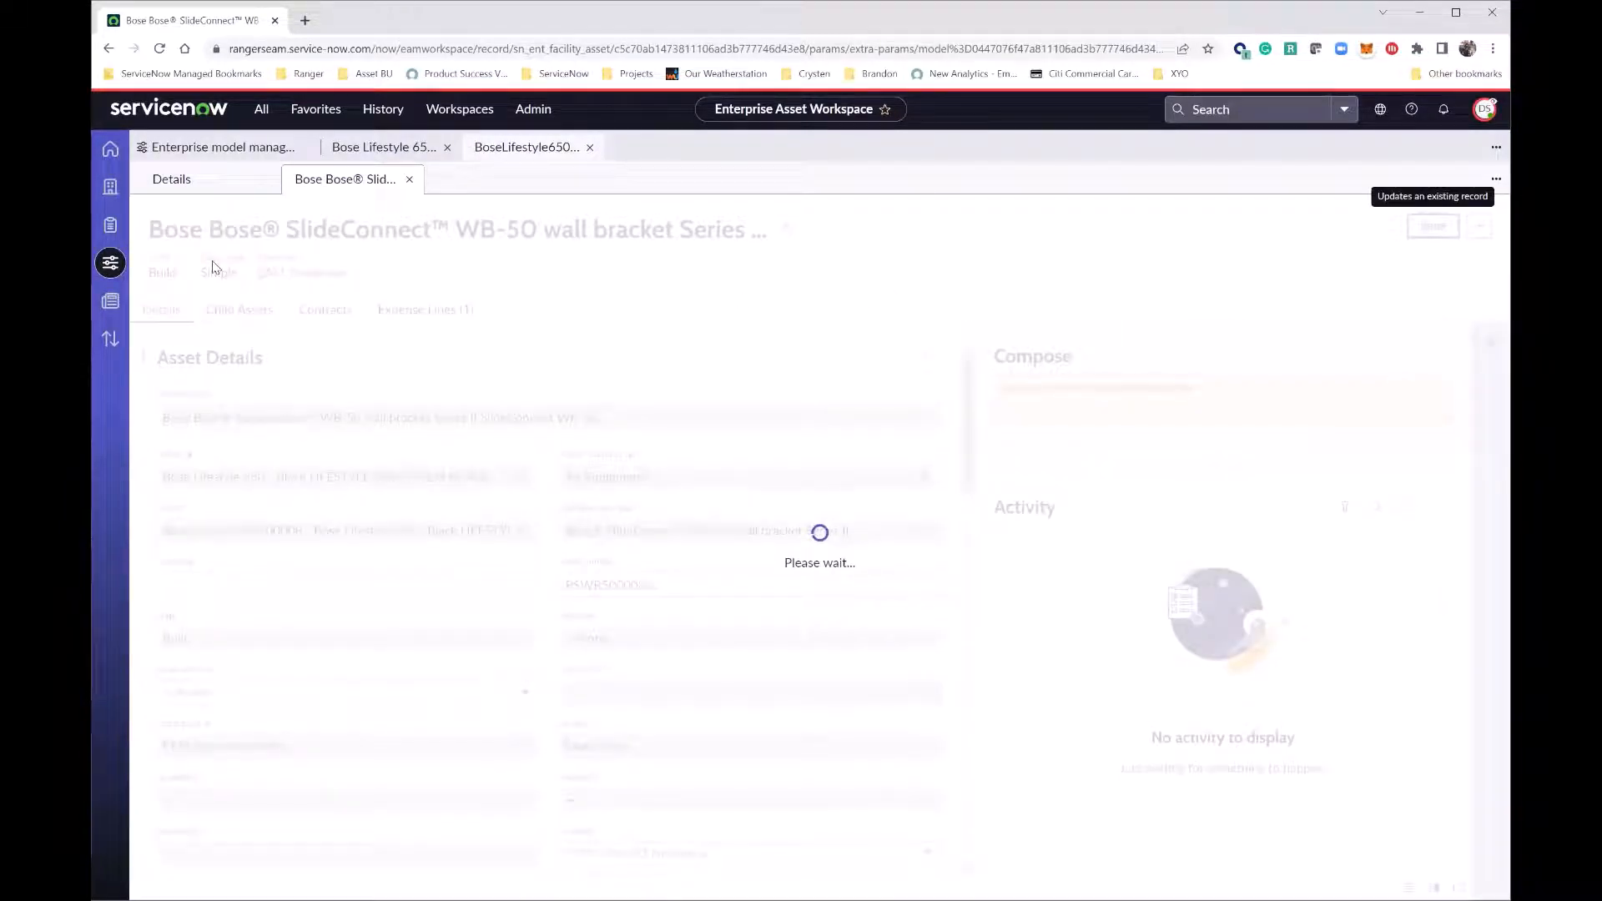
Step: Give the UFS-20 Series II universal floorstands child asset serial number BSUFS20000090 and save it
left_click(197, 182)
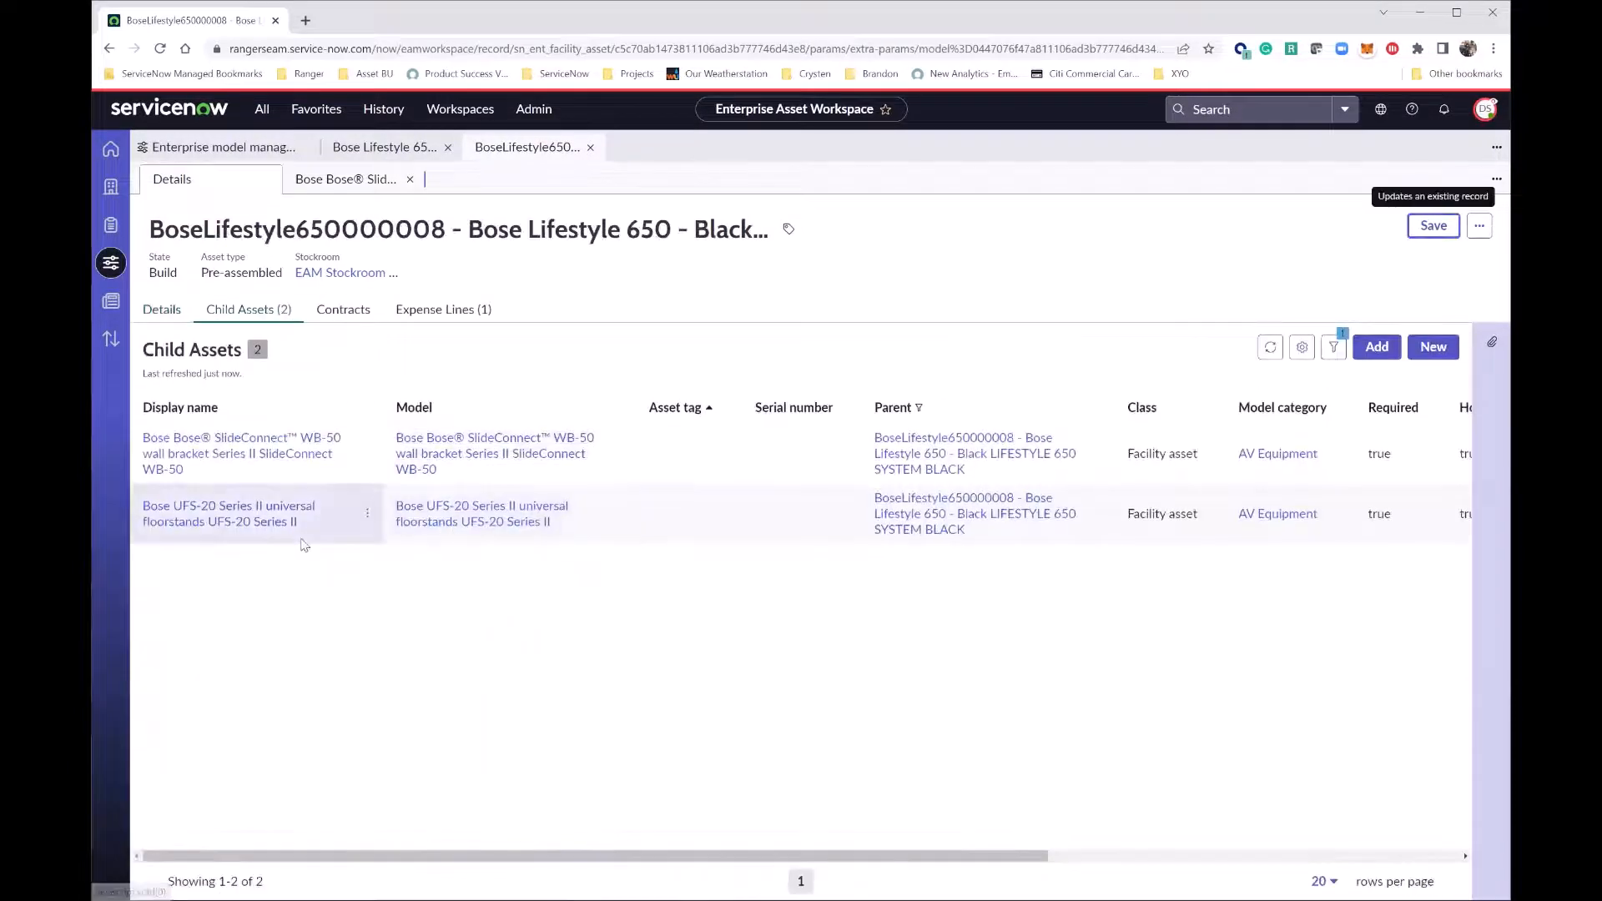
left_click(253, 522)
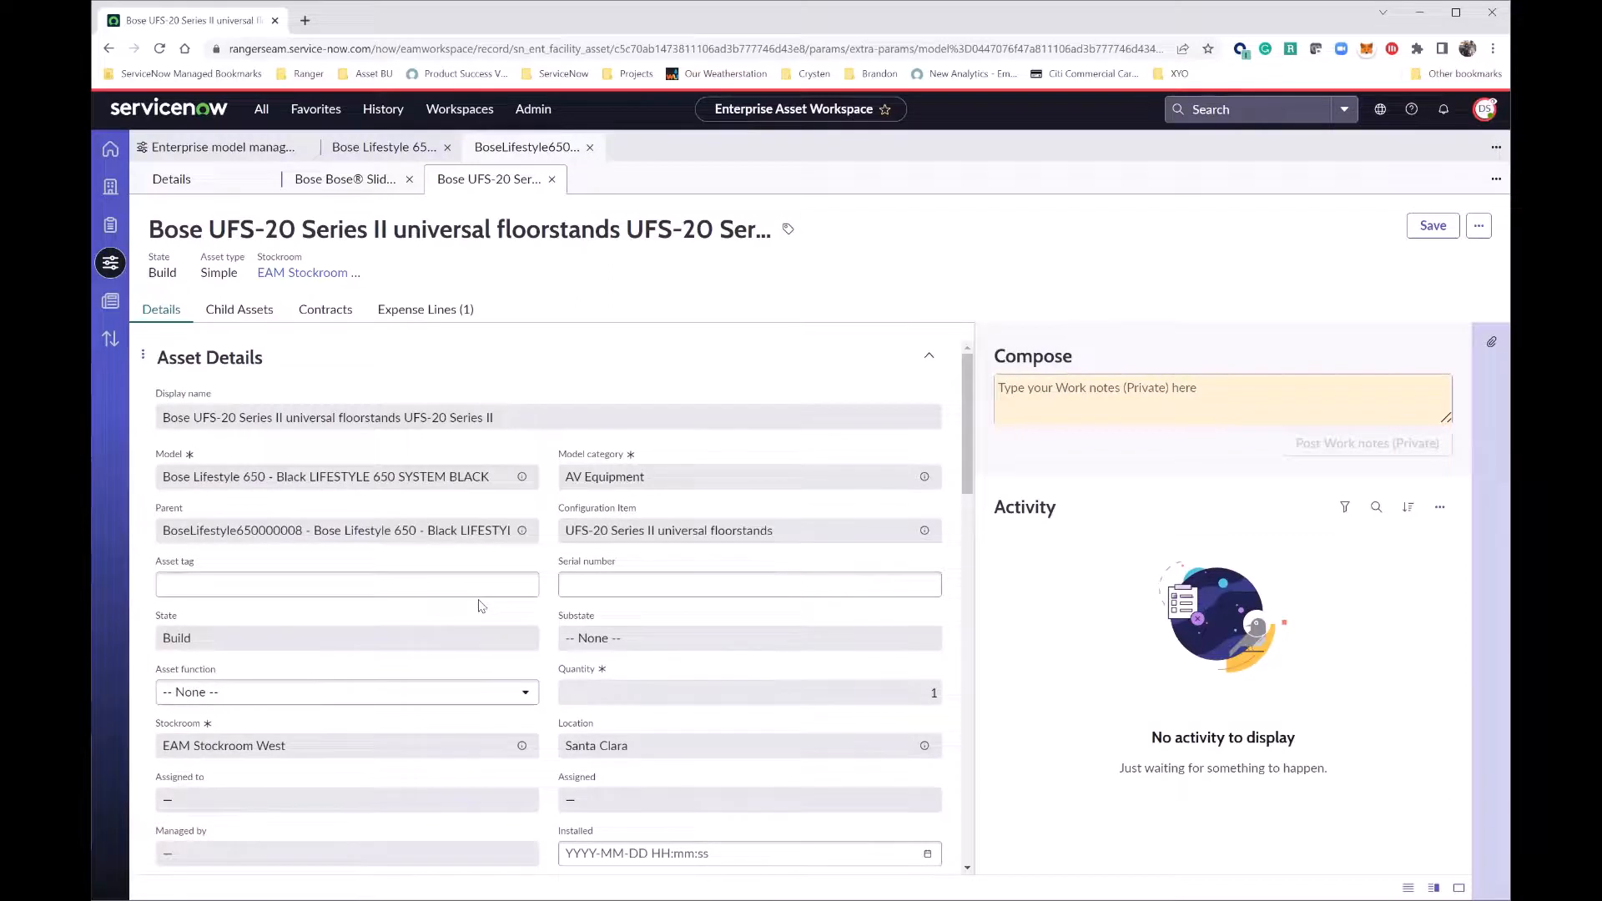
left_click(584, 588)
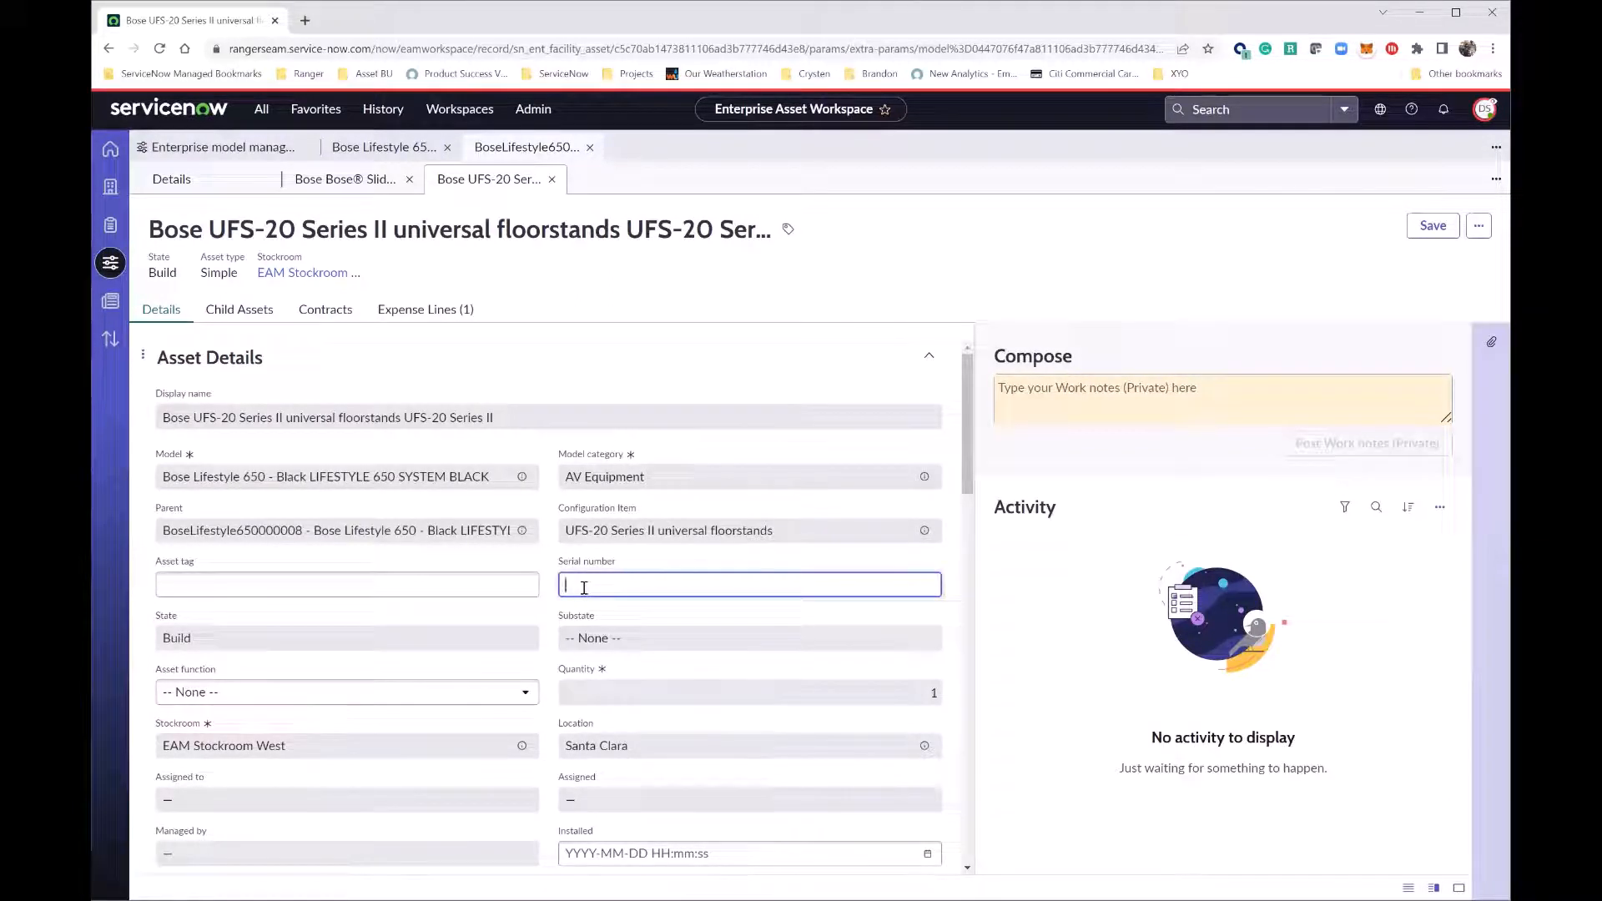
type("BSUFS20")
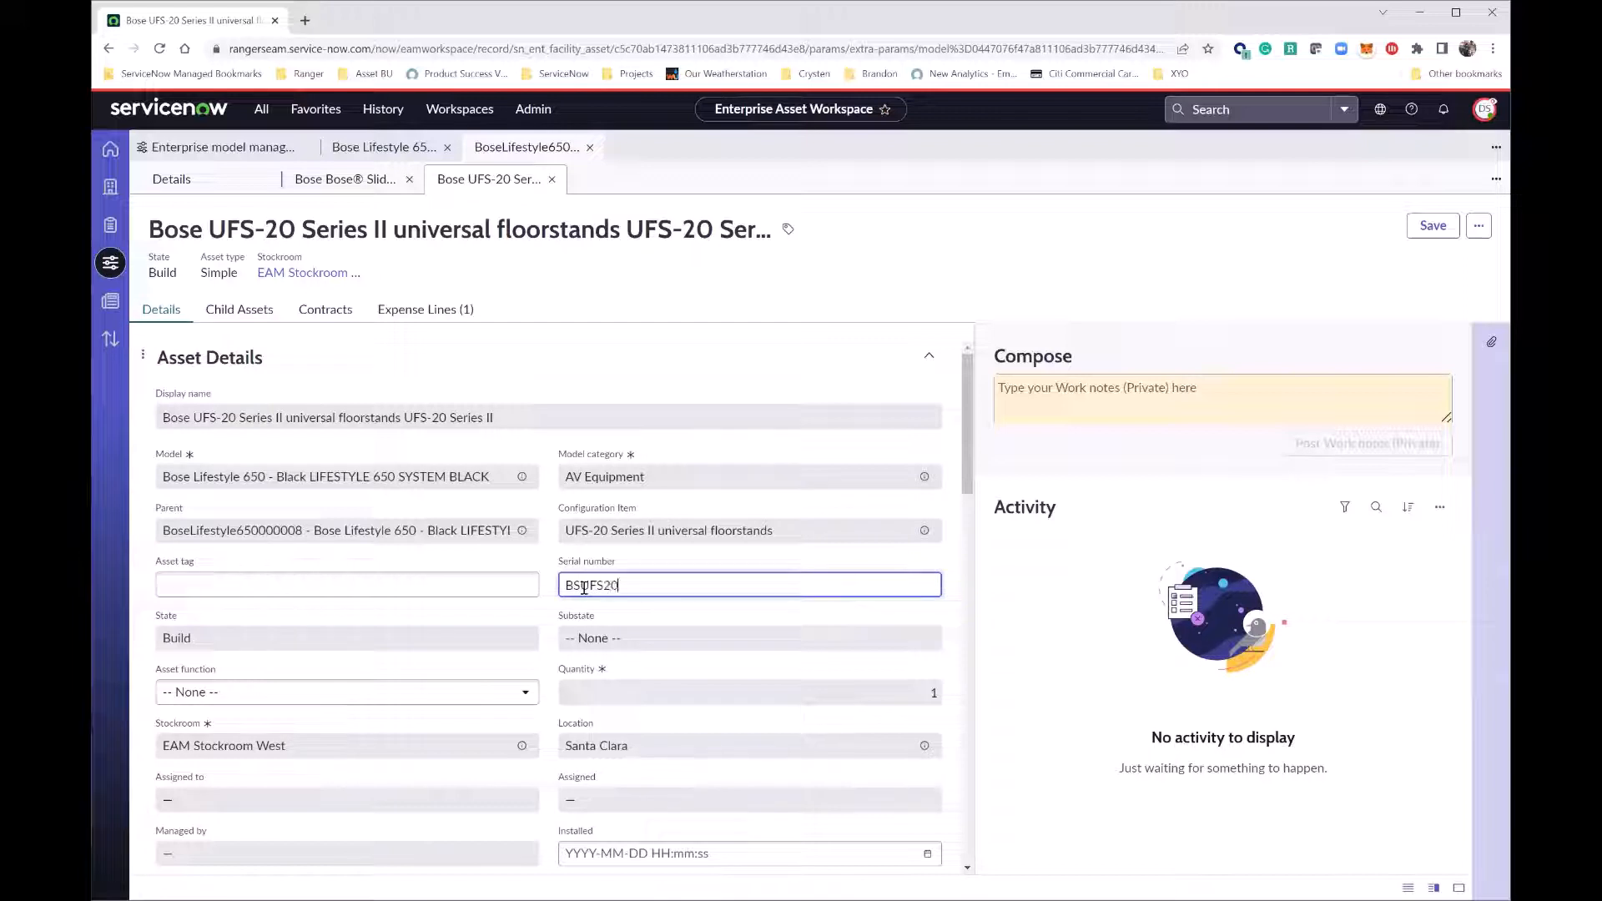
type("0000")
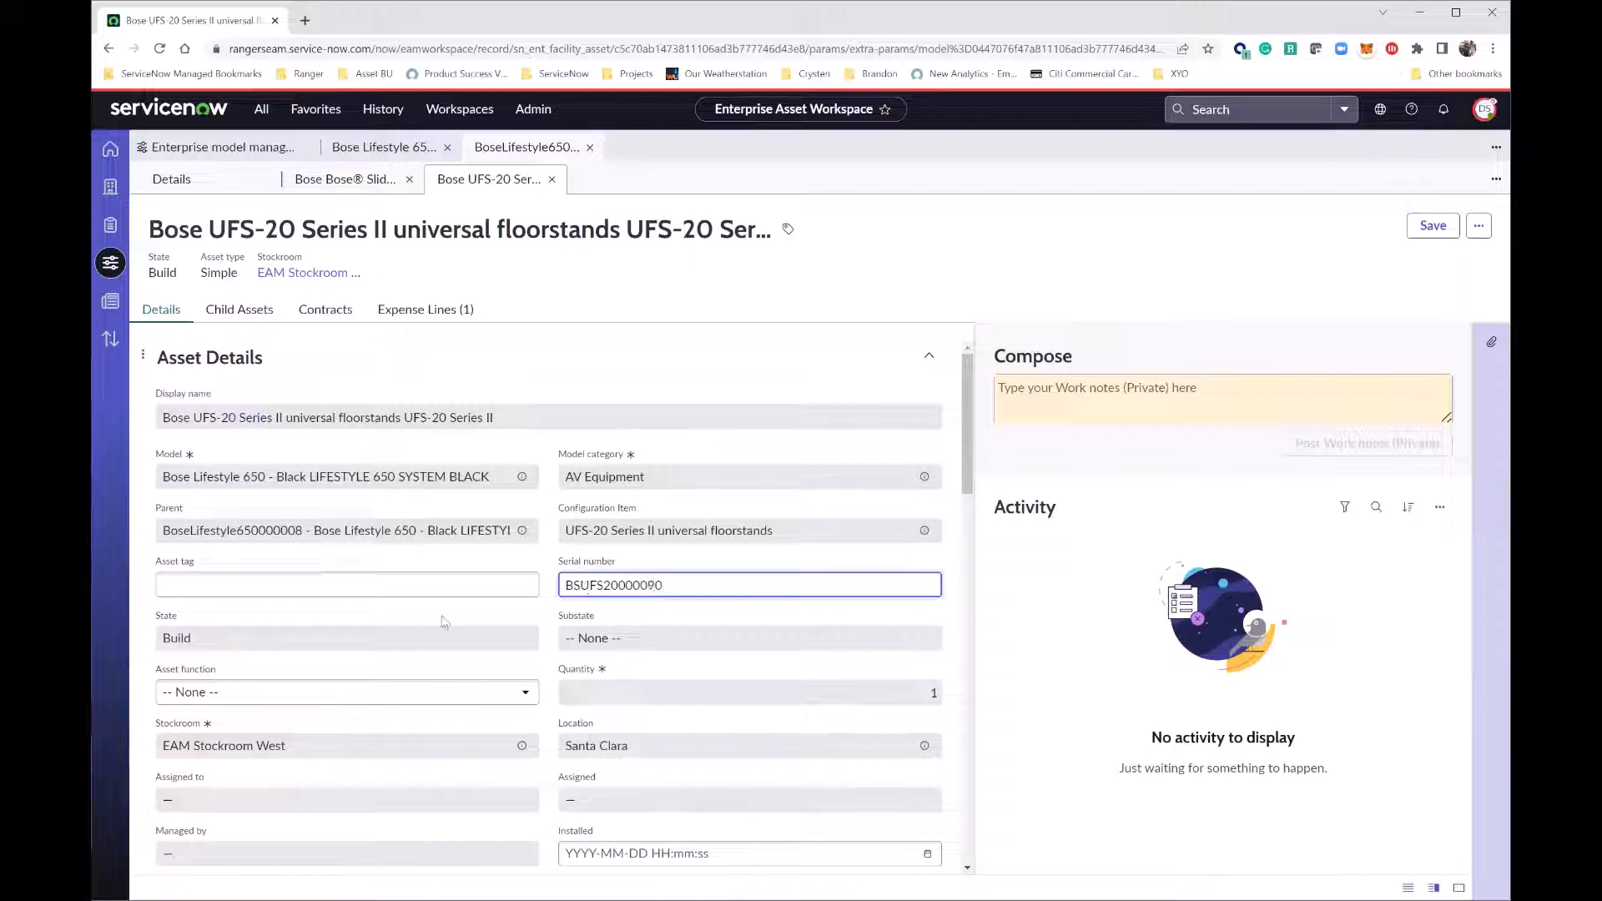
type("90")
left_click(1433, 225)
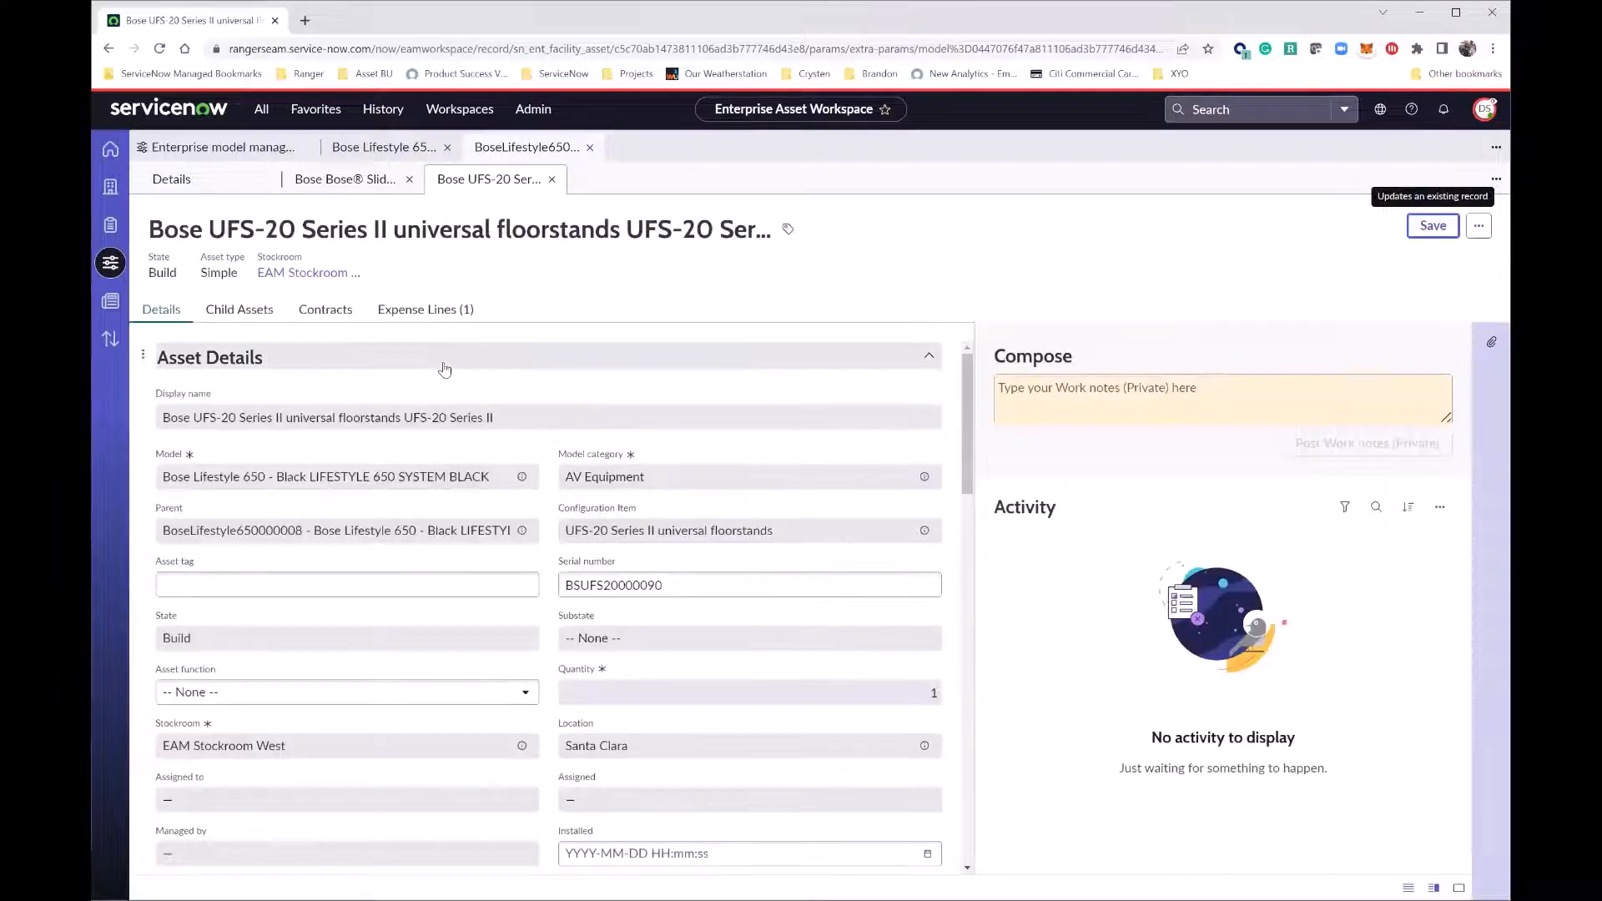
Step: Refresh the Bose asset's child asset list to check the serial numbers and close both child records
left_click(229, 179)
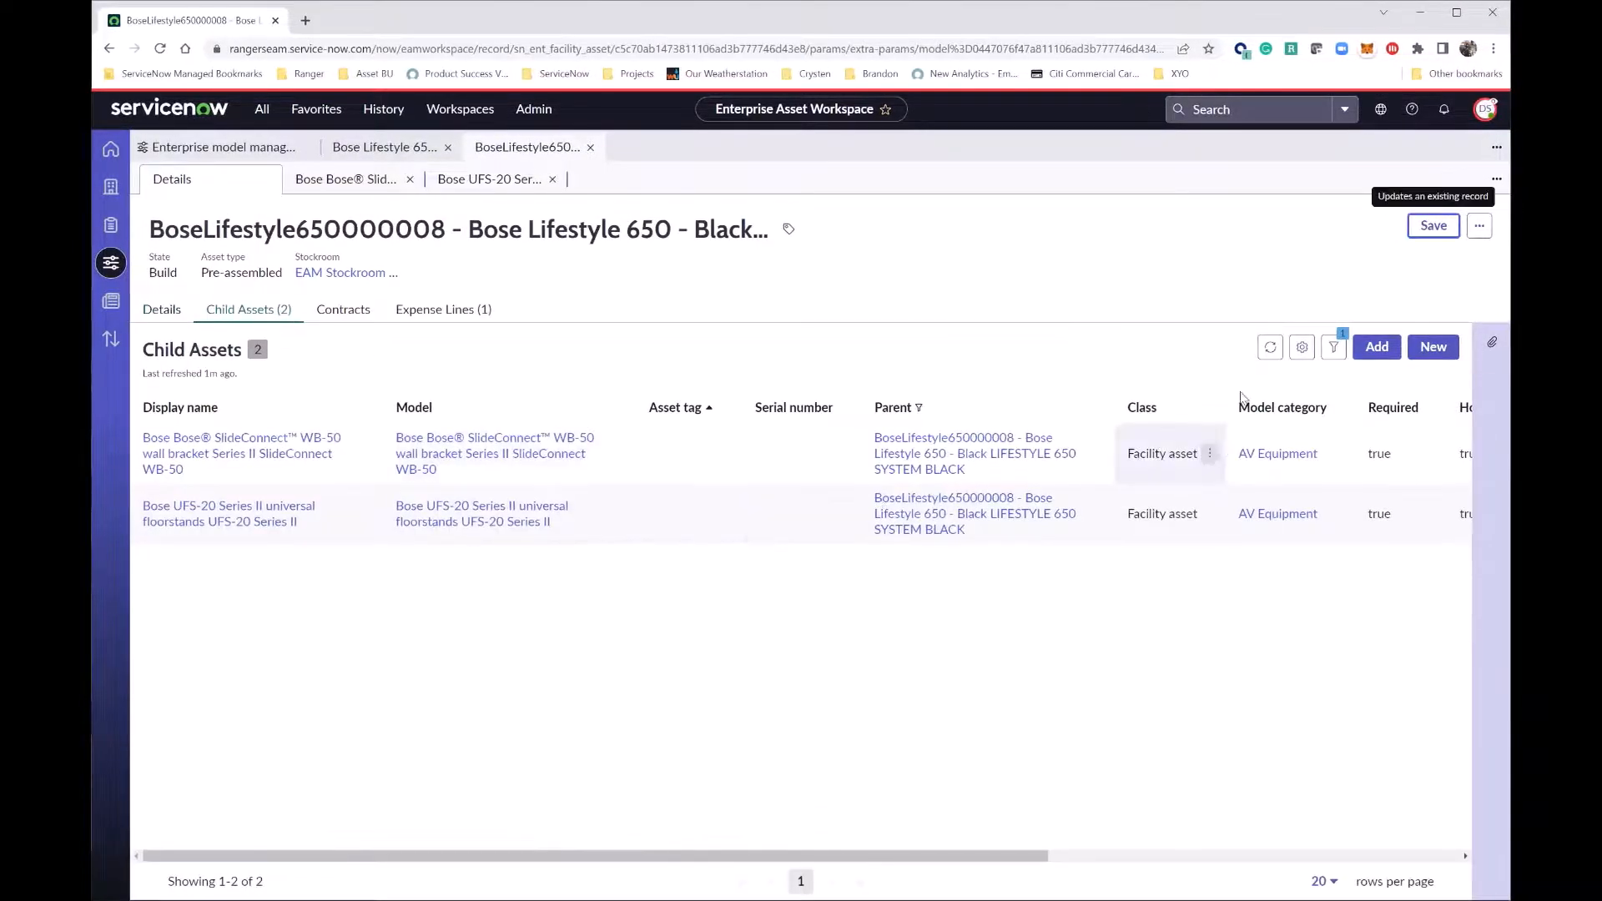
left_click(1270, 347)
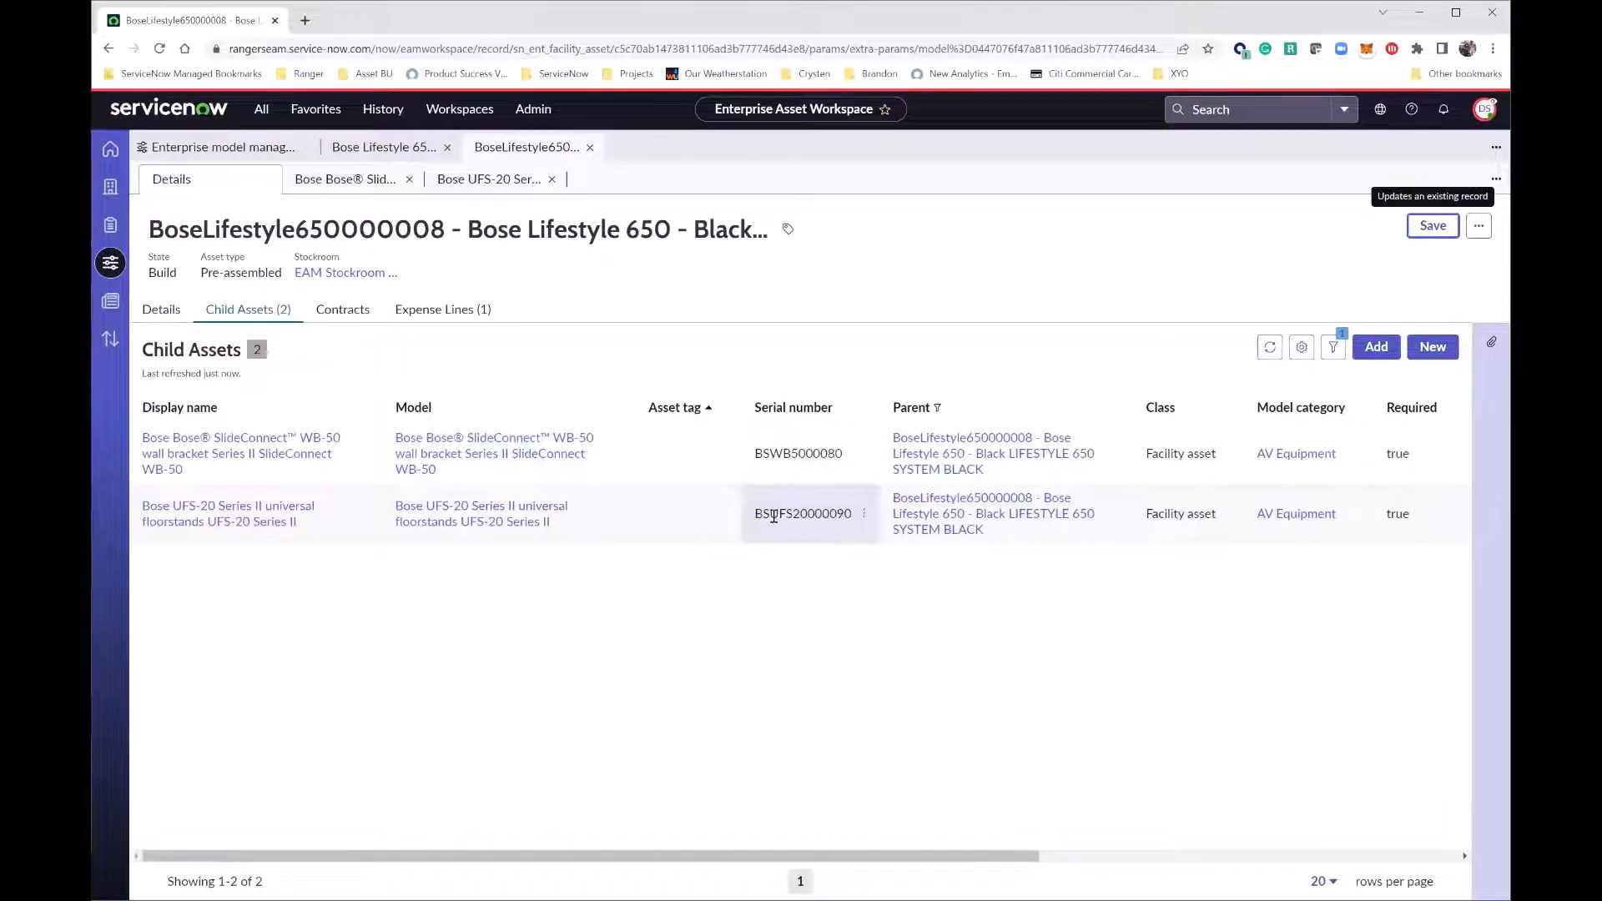
left_click(553, 181)
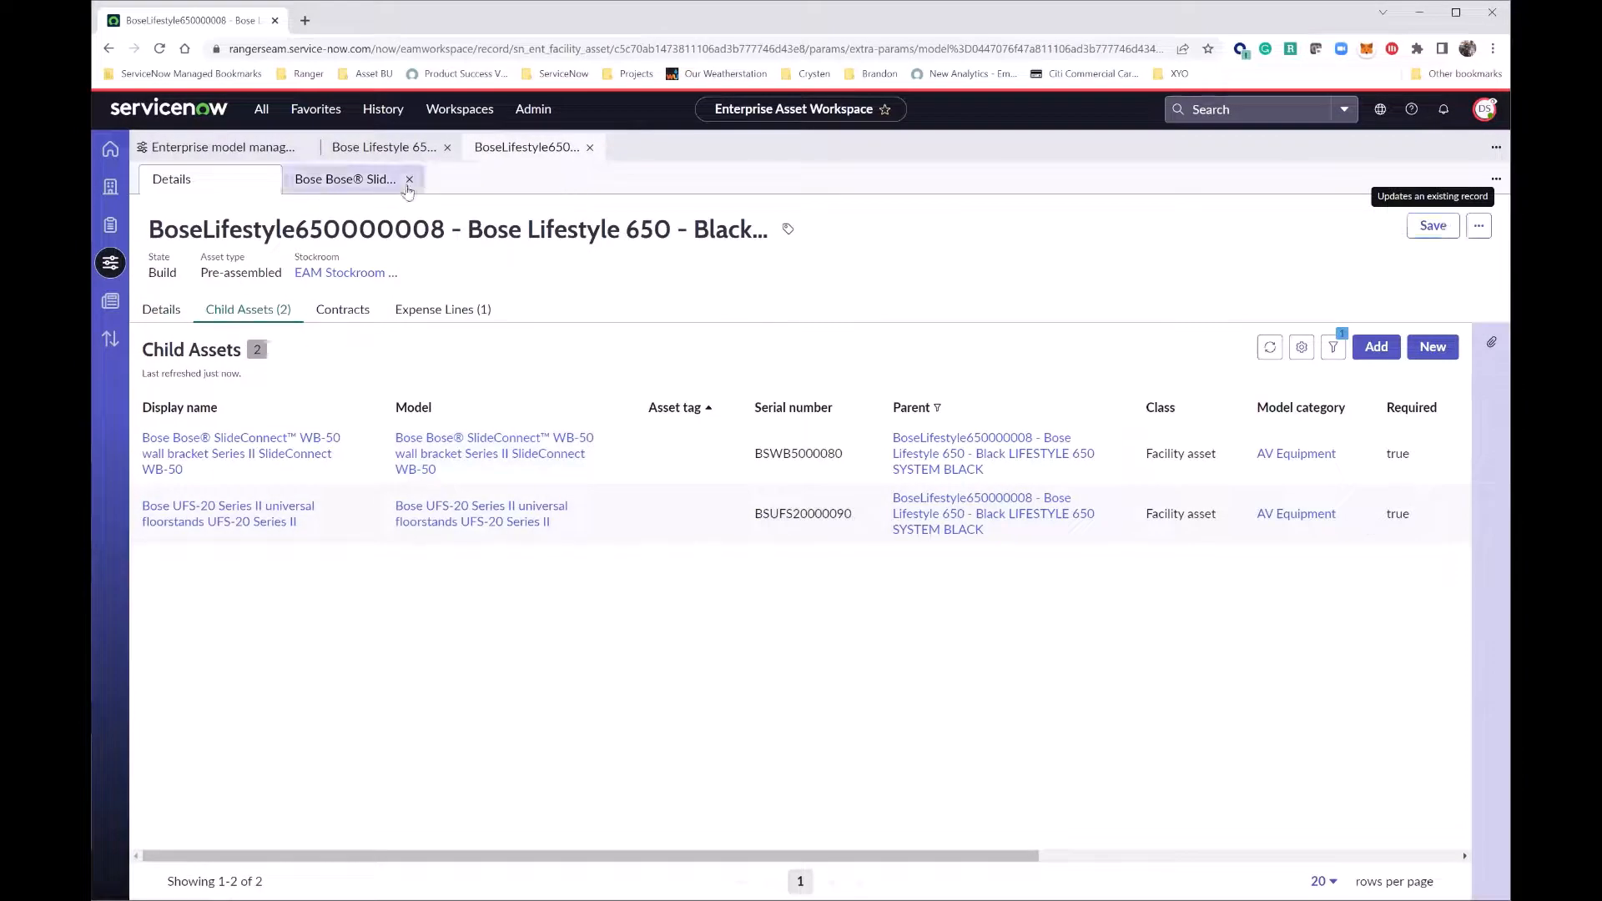
left_click(409, 180)
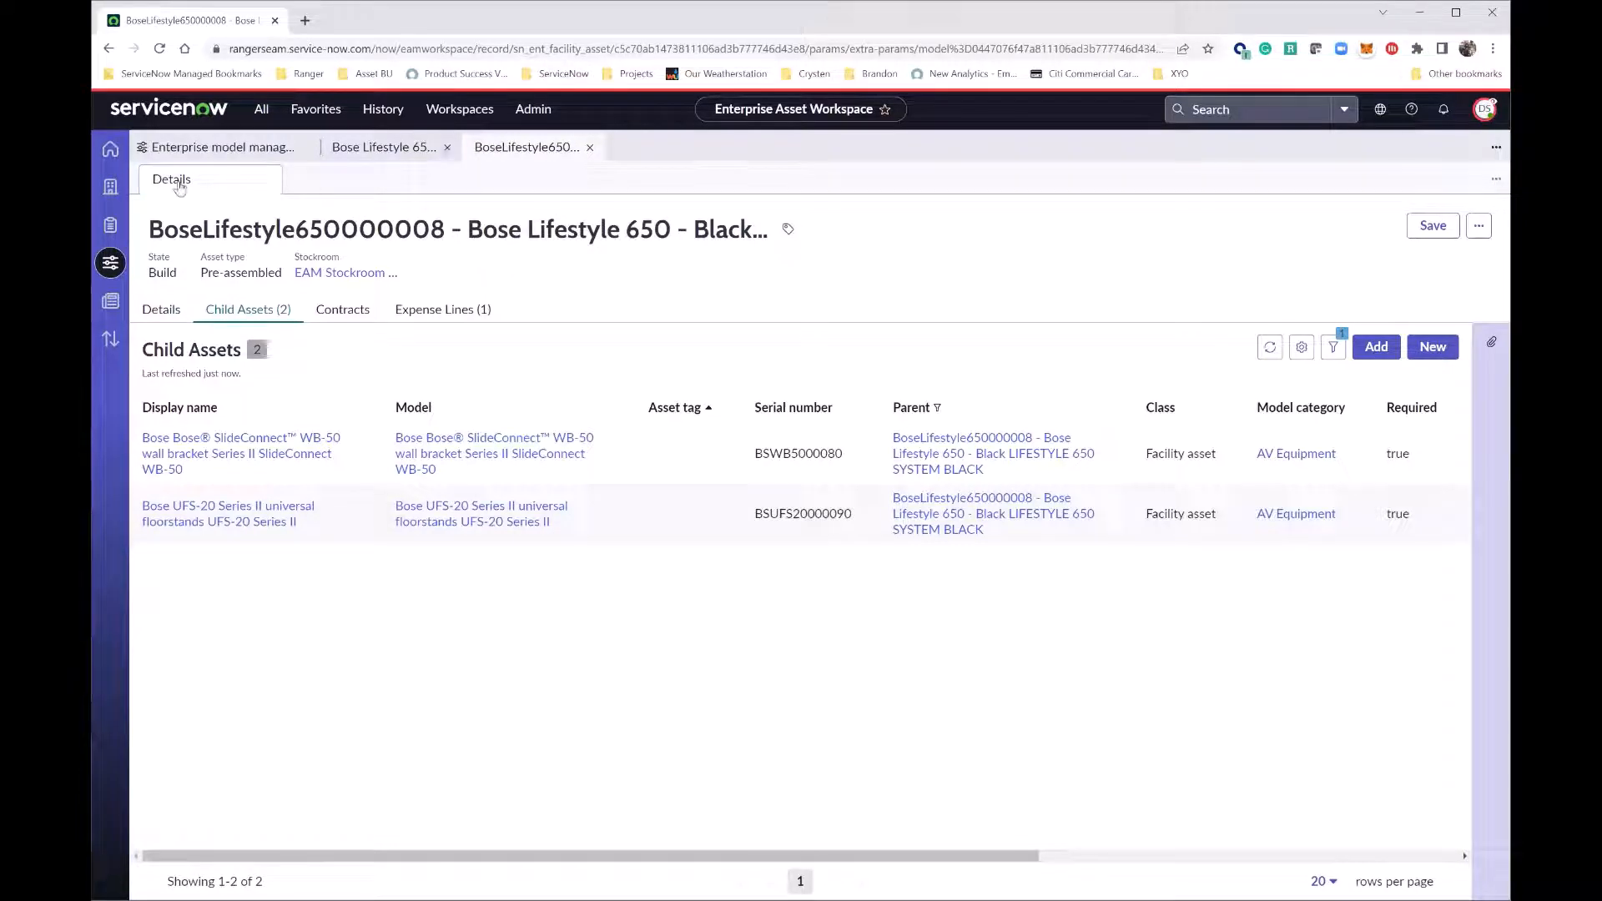
Step: Change the parent Bose Lifestyle 650 asset's state to In stock and save the record
left_click(156, 308)
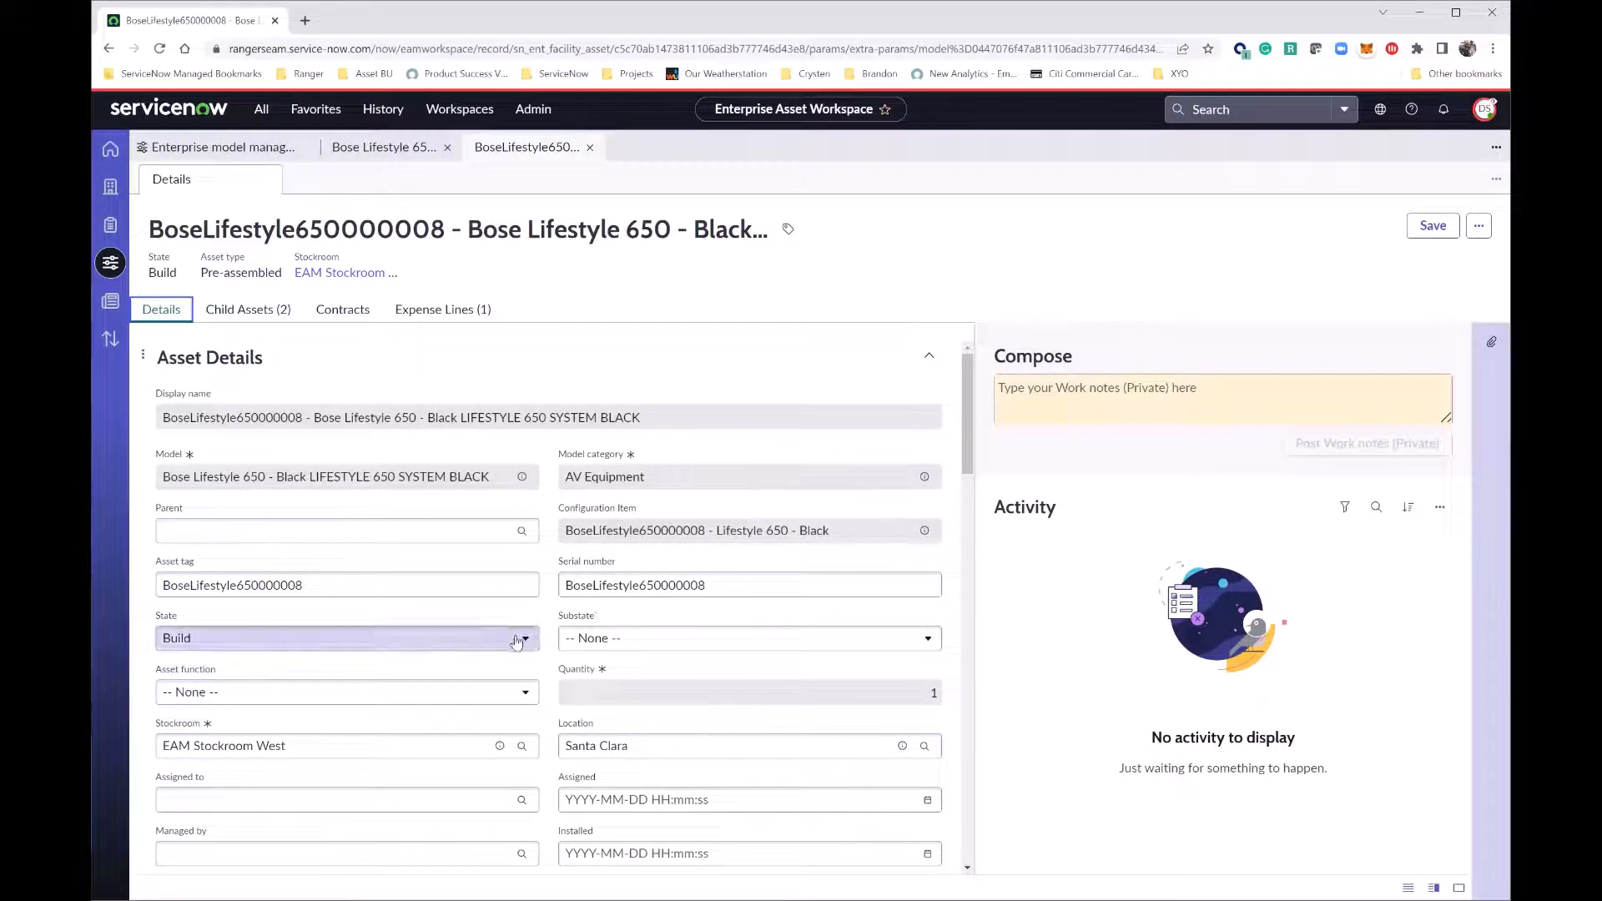
left_click(248, 309)
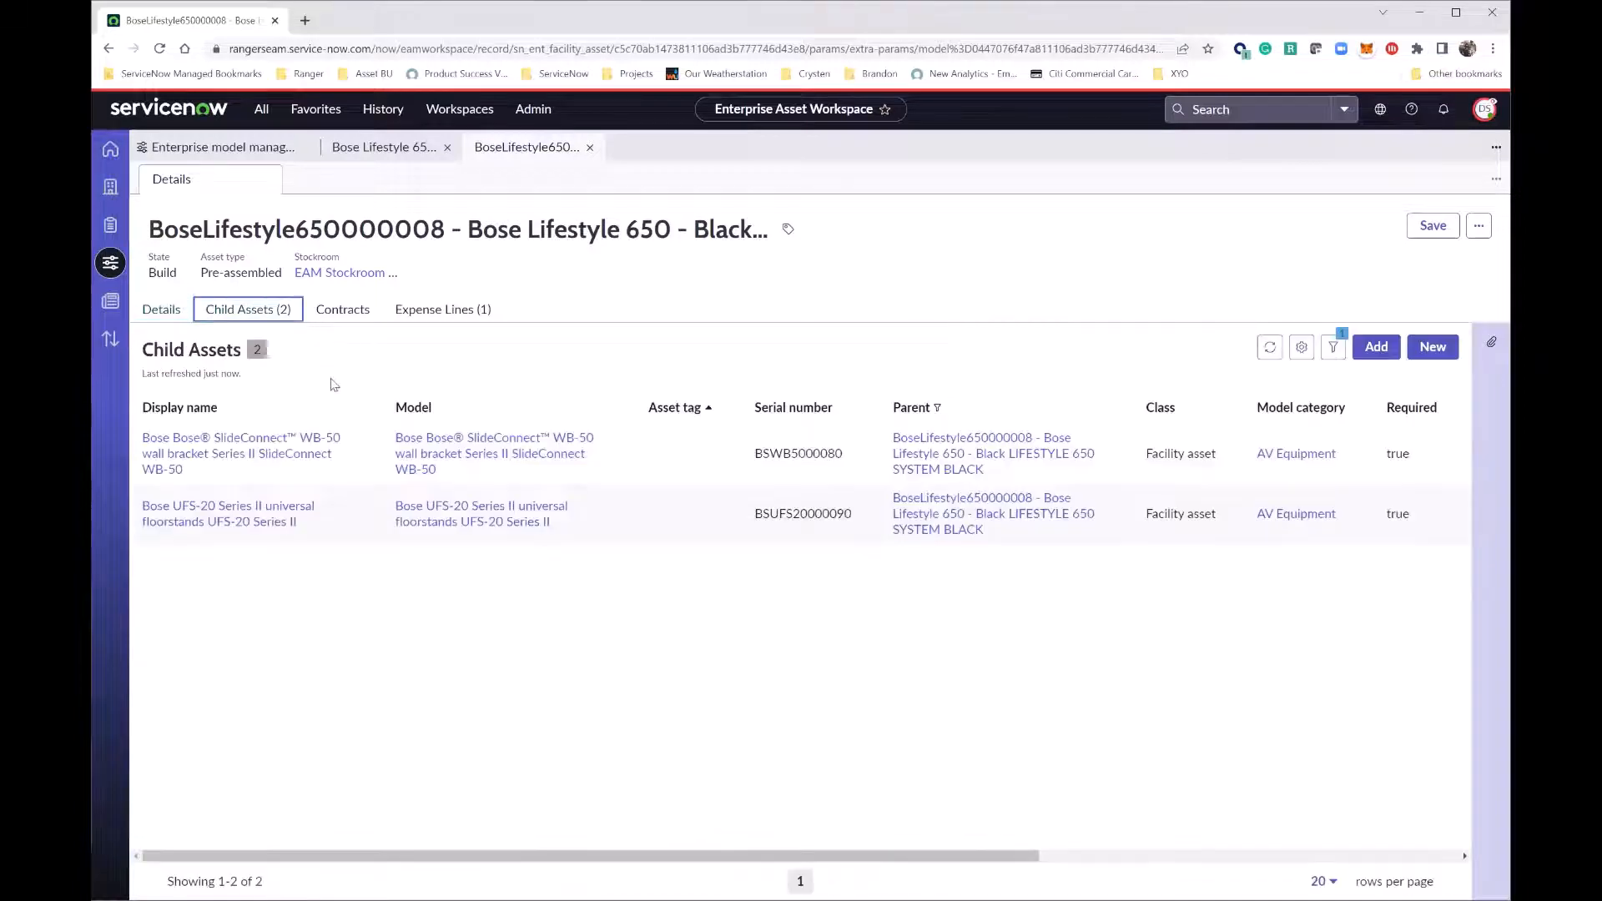
left_click(162, 310)
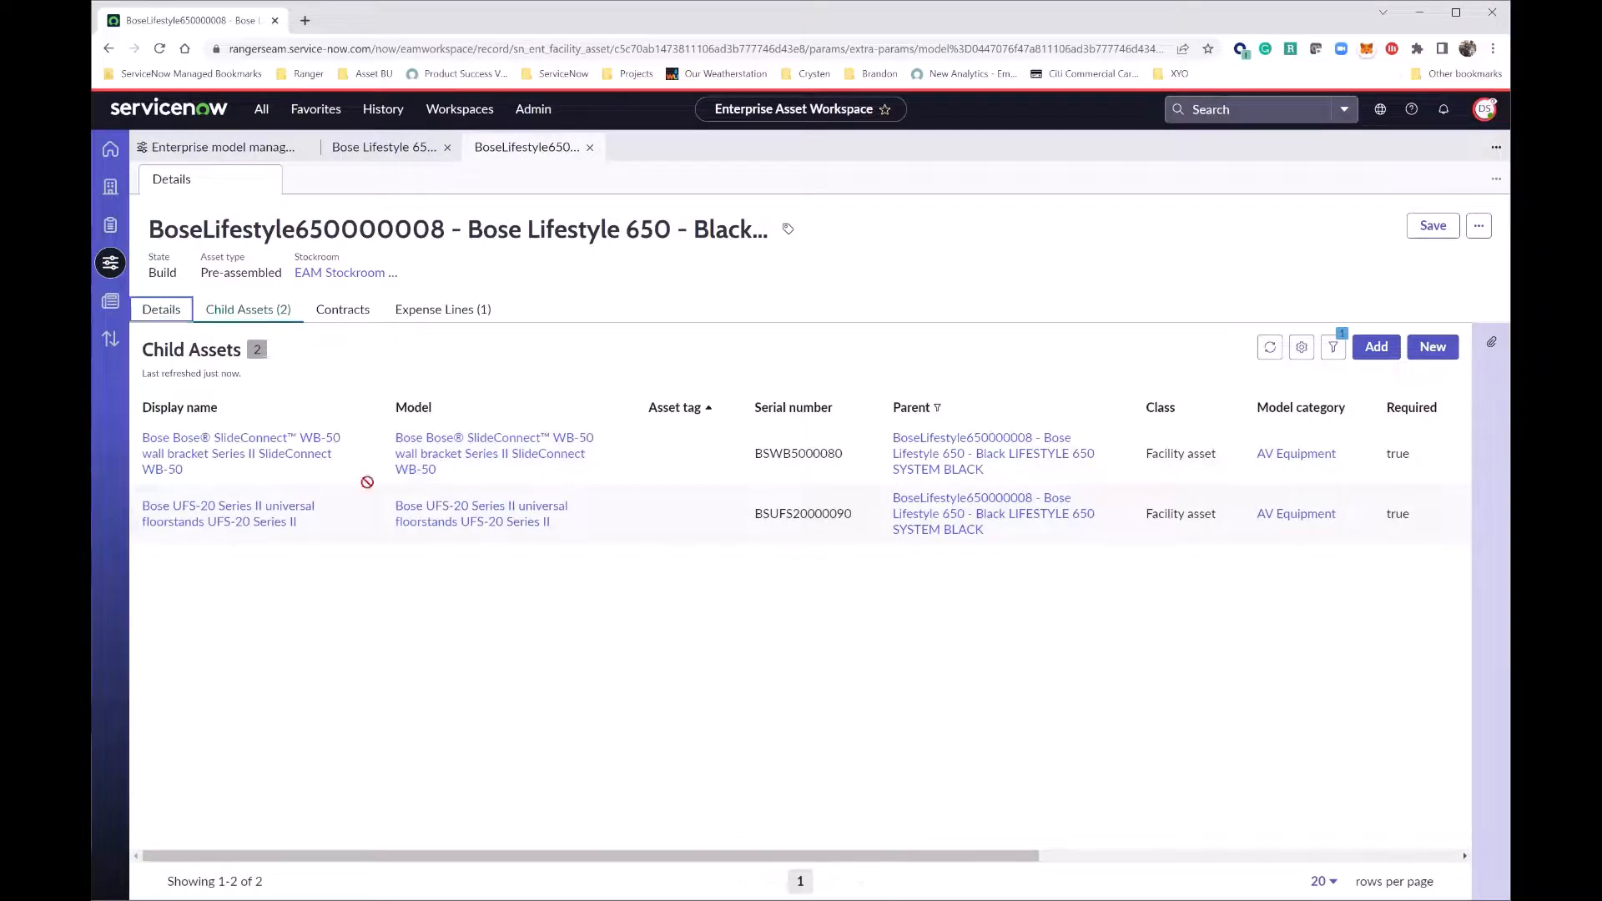
left_click(472, 640)
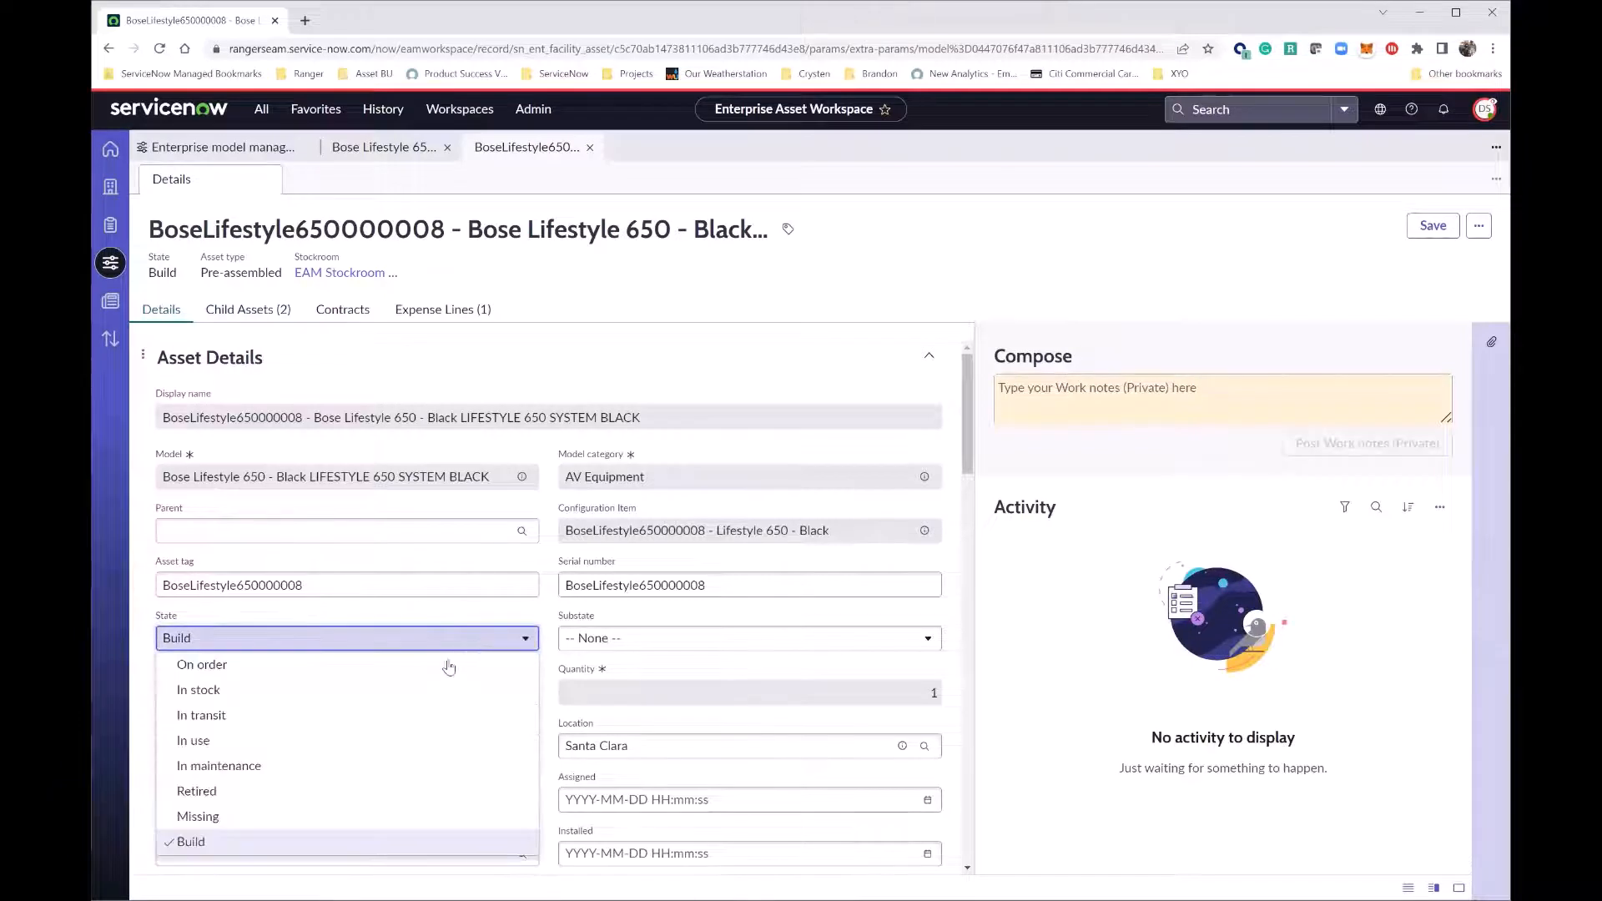
left_click(422, 692)
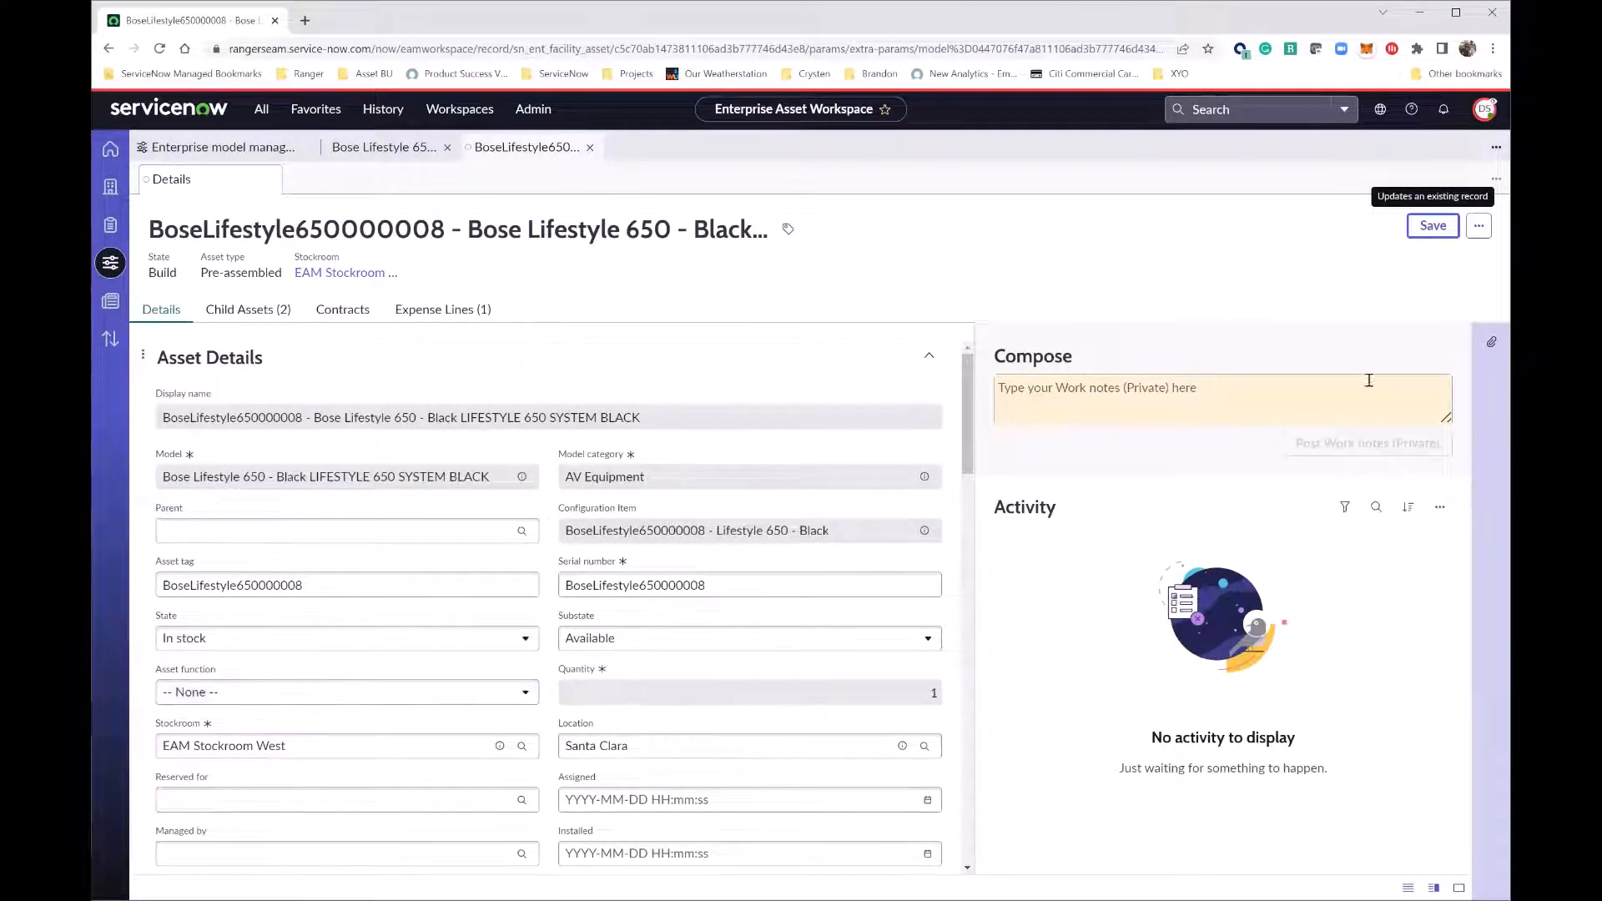
left_click(1429, 227)
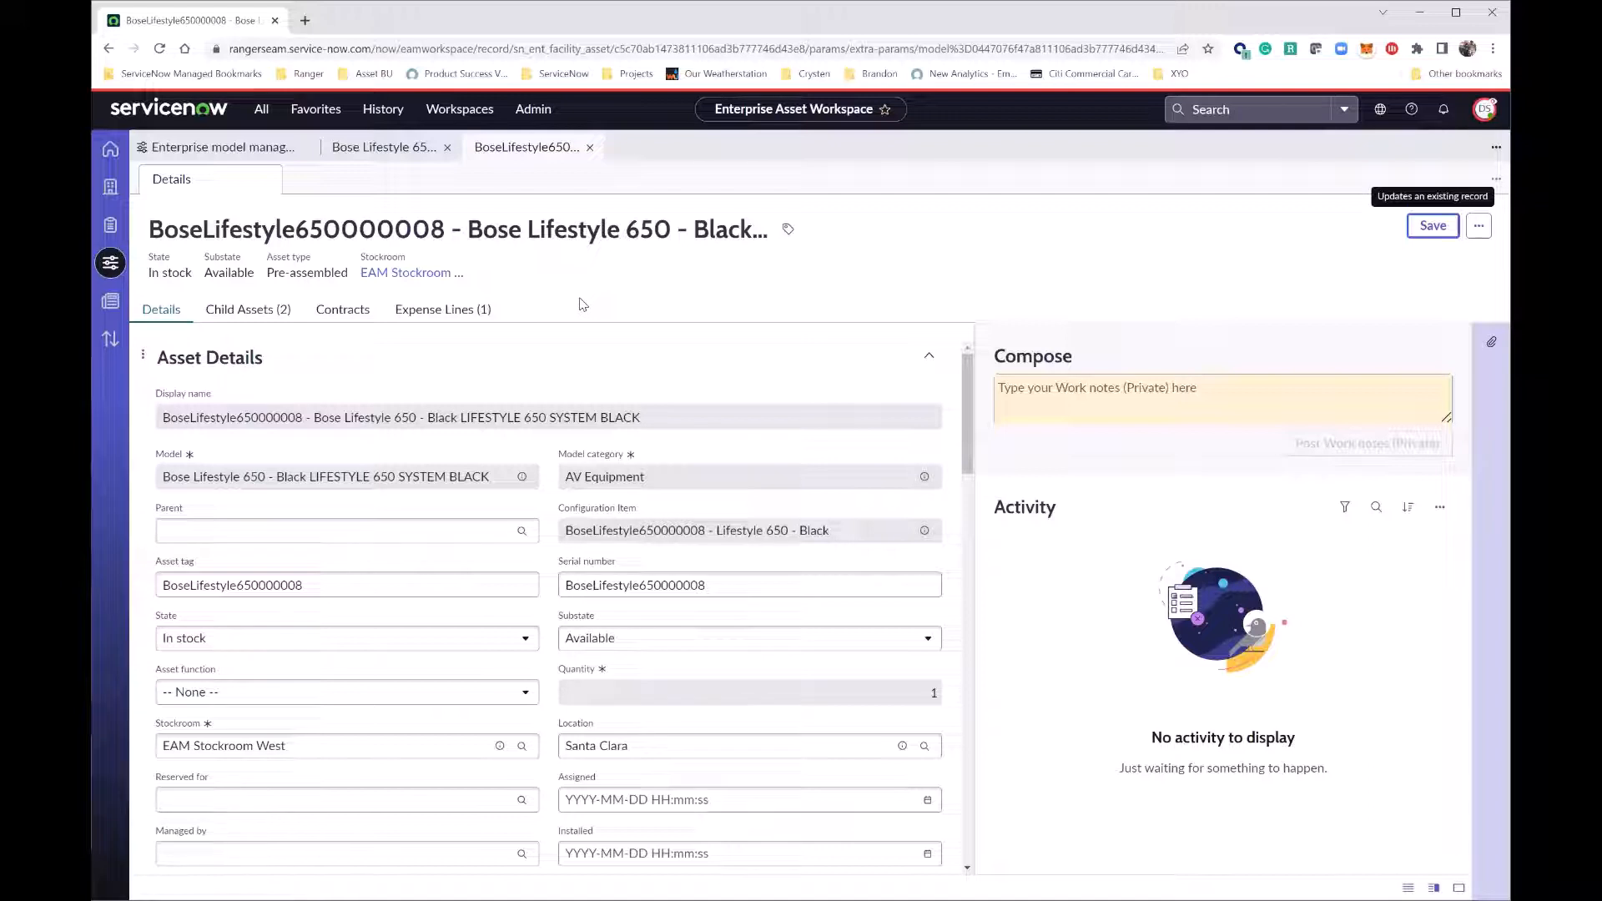
Step: Open the Bose Complete Surround Sound System facility model's asset DWS2546546 and review its child assets
left_click(256, 157)
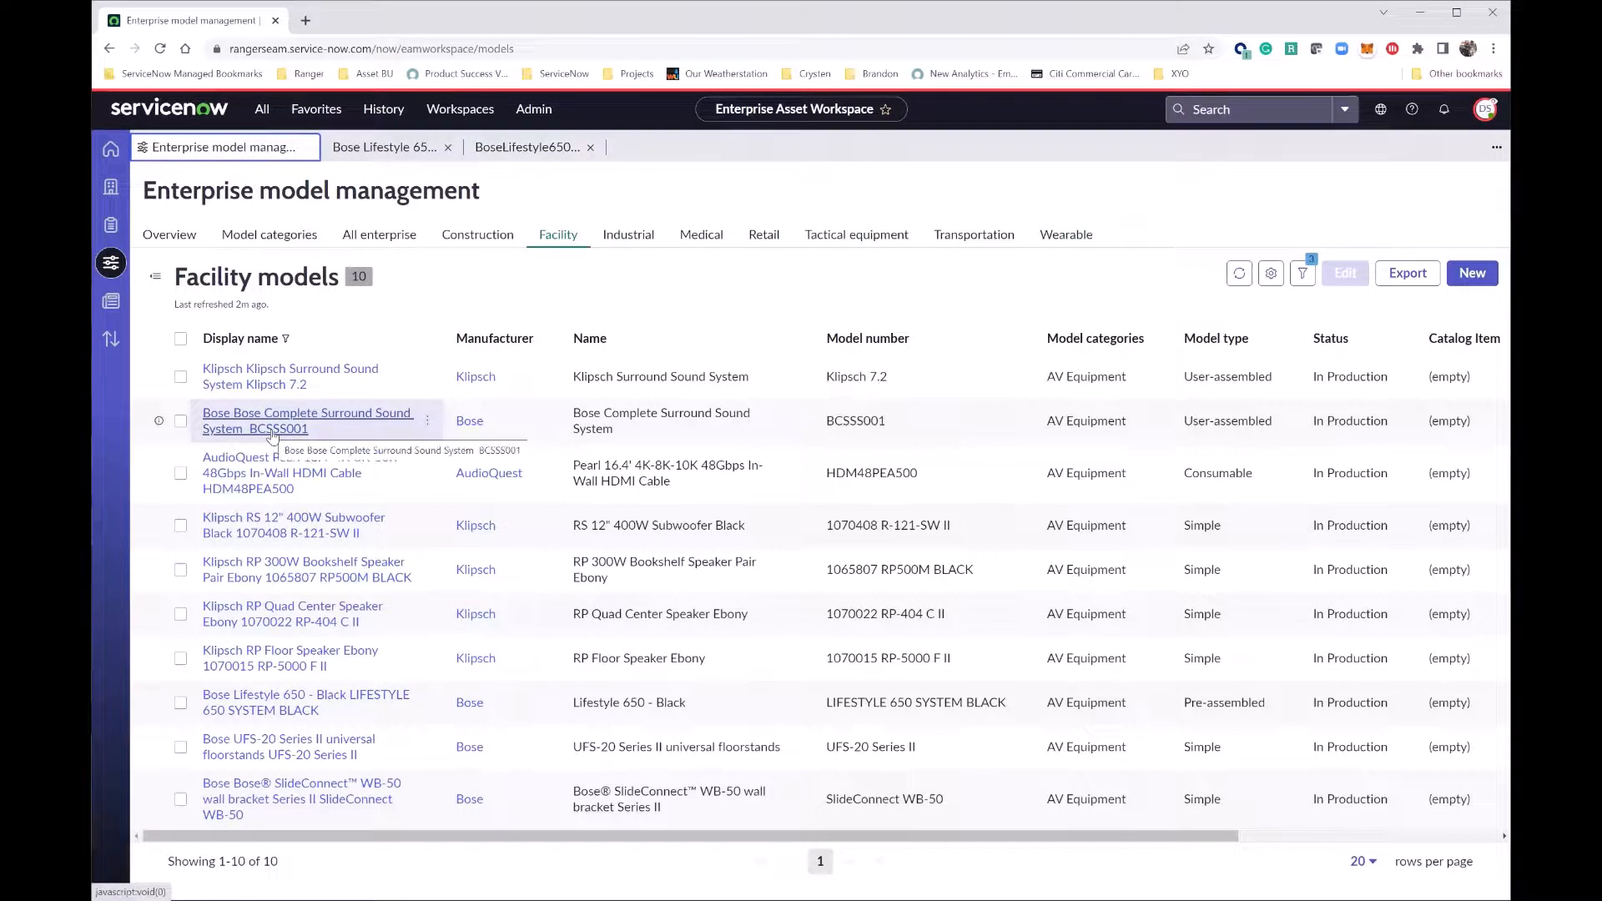
left_click(272, 430)
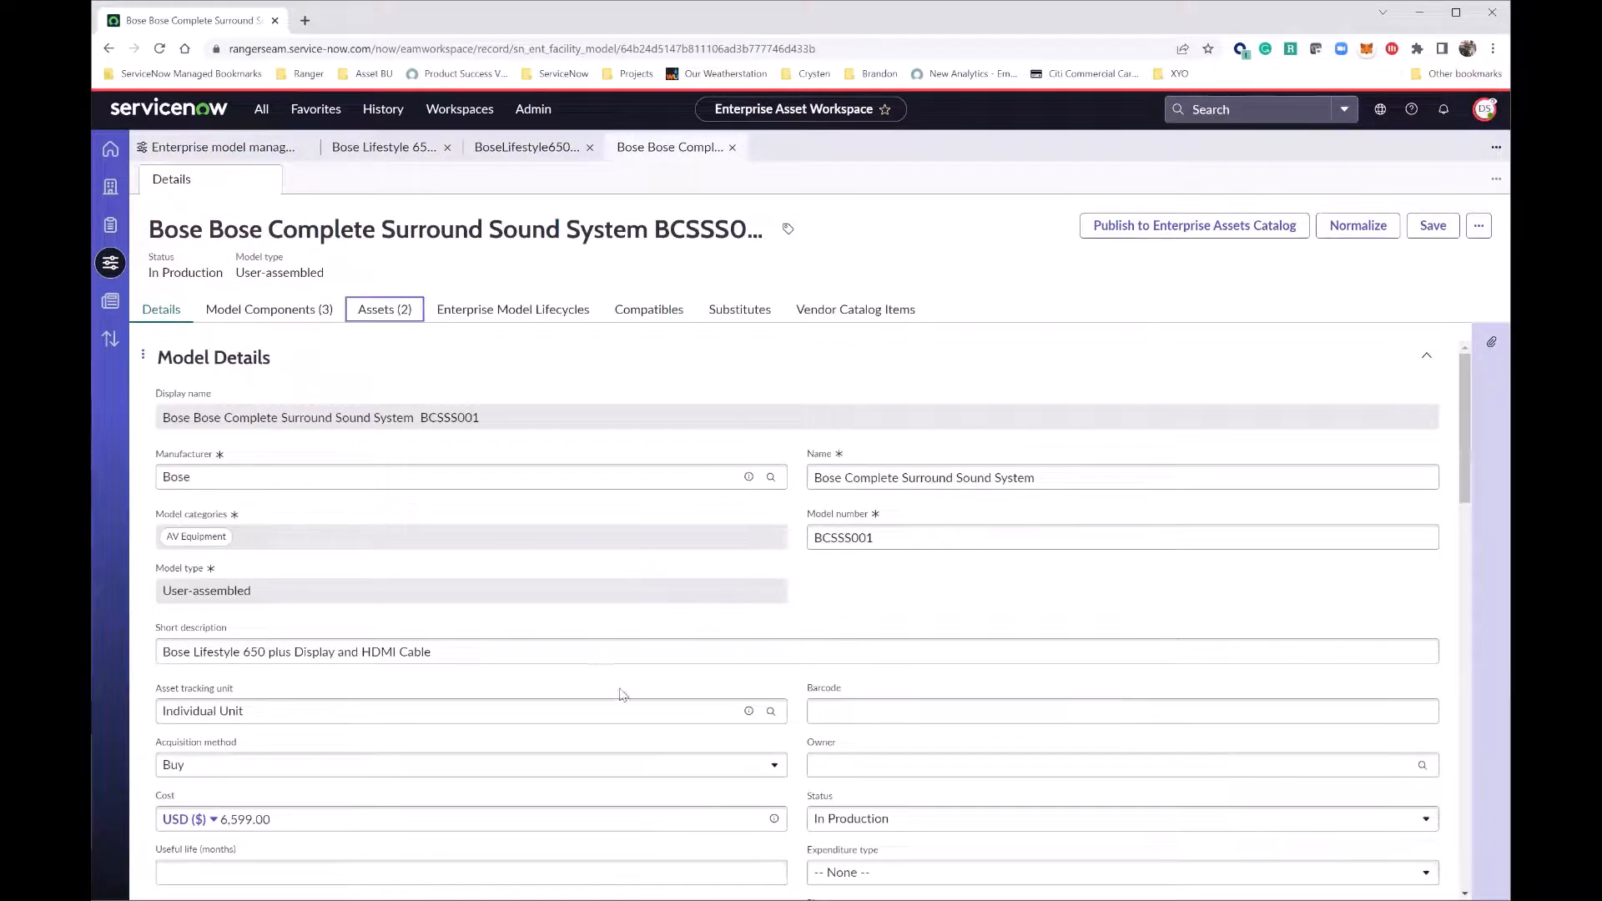
key("Return")
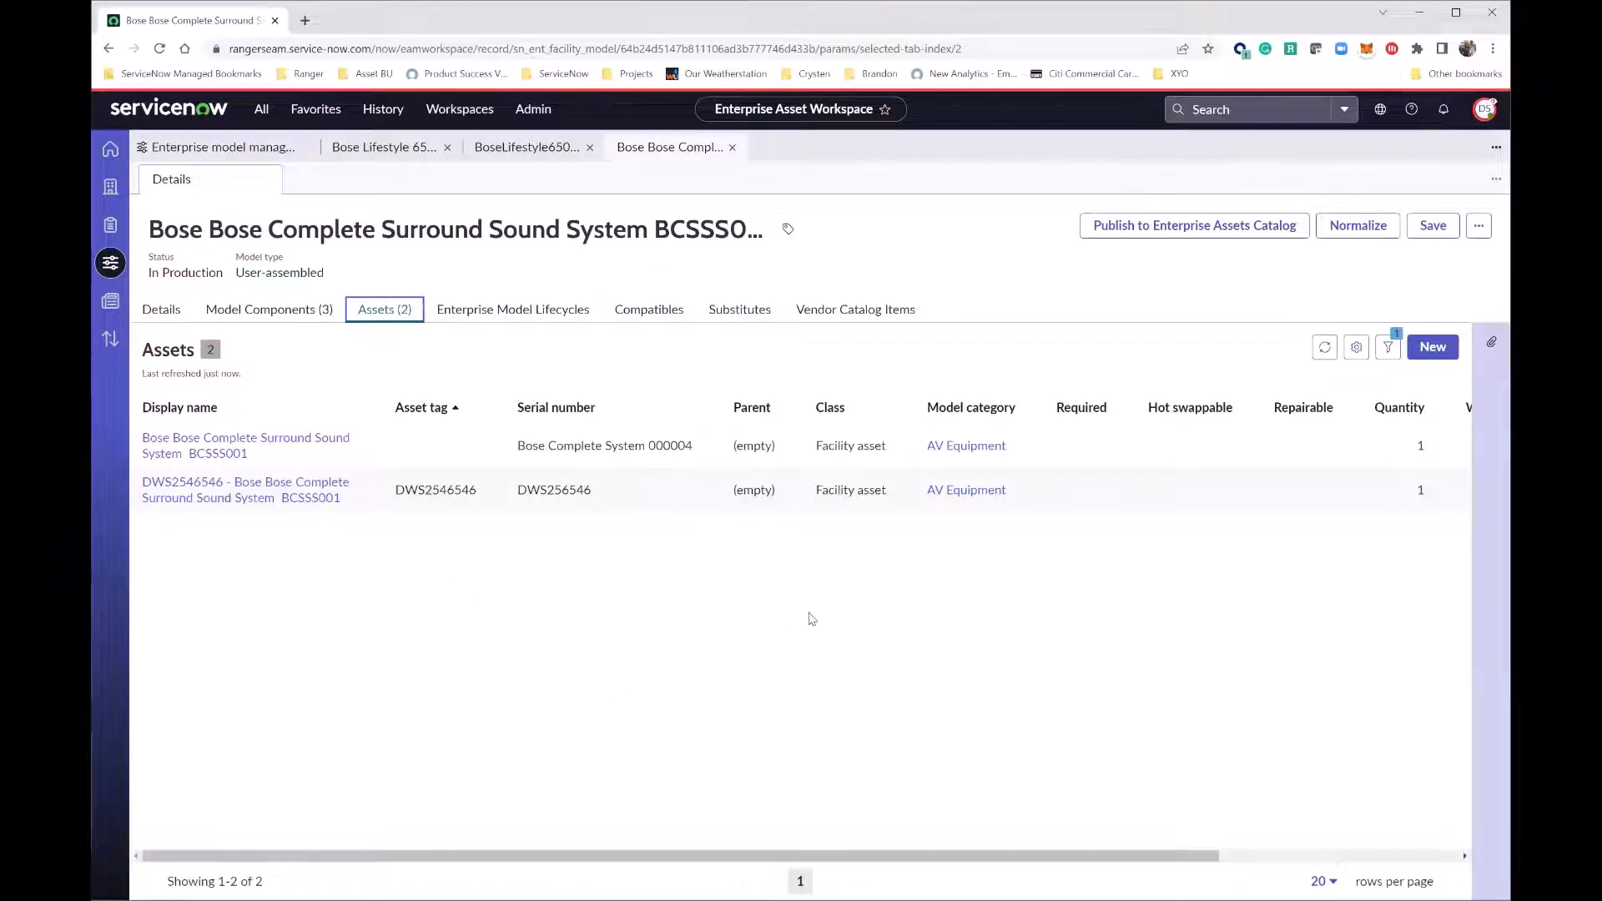
left_click(189, 500)
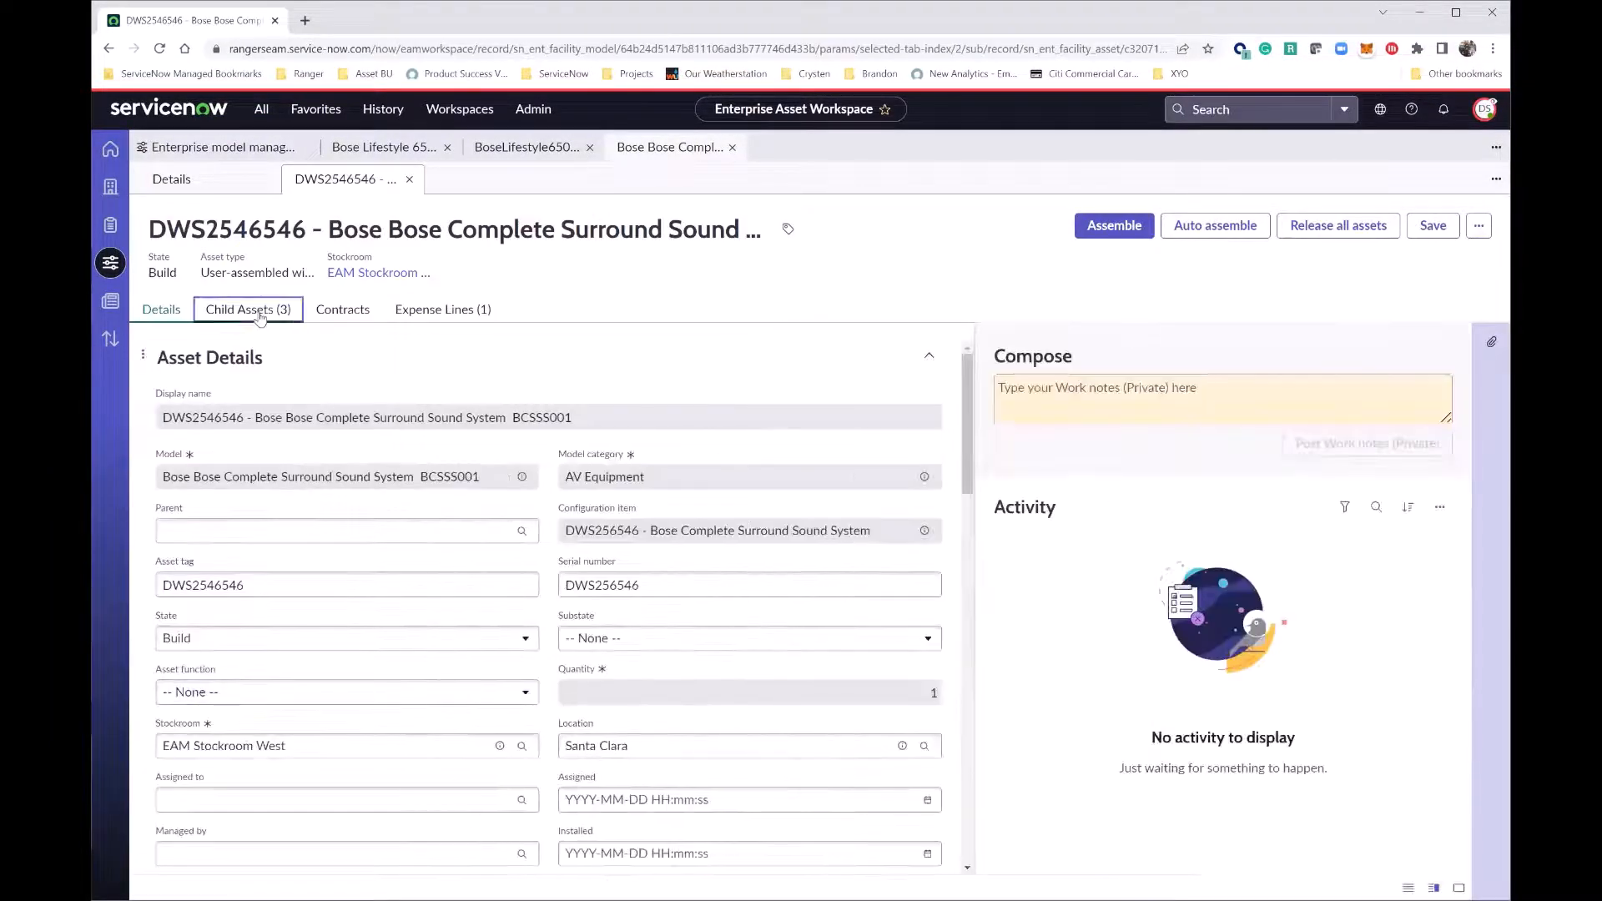
left_click(258, 314)
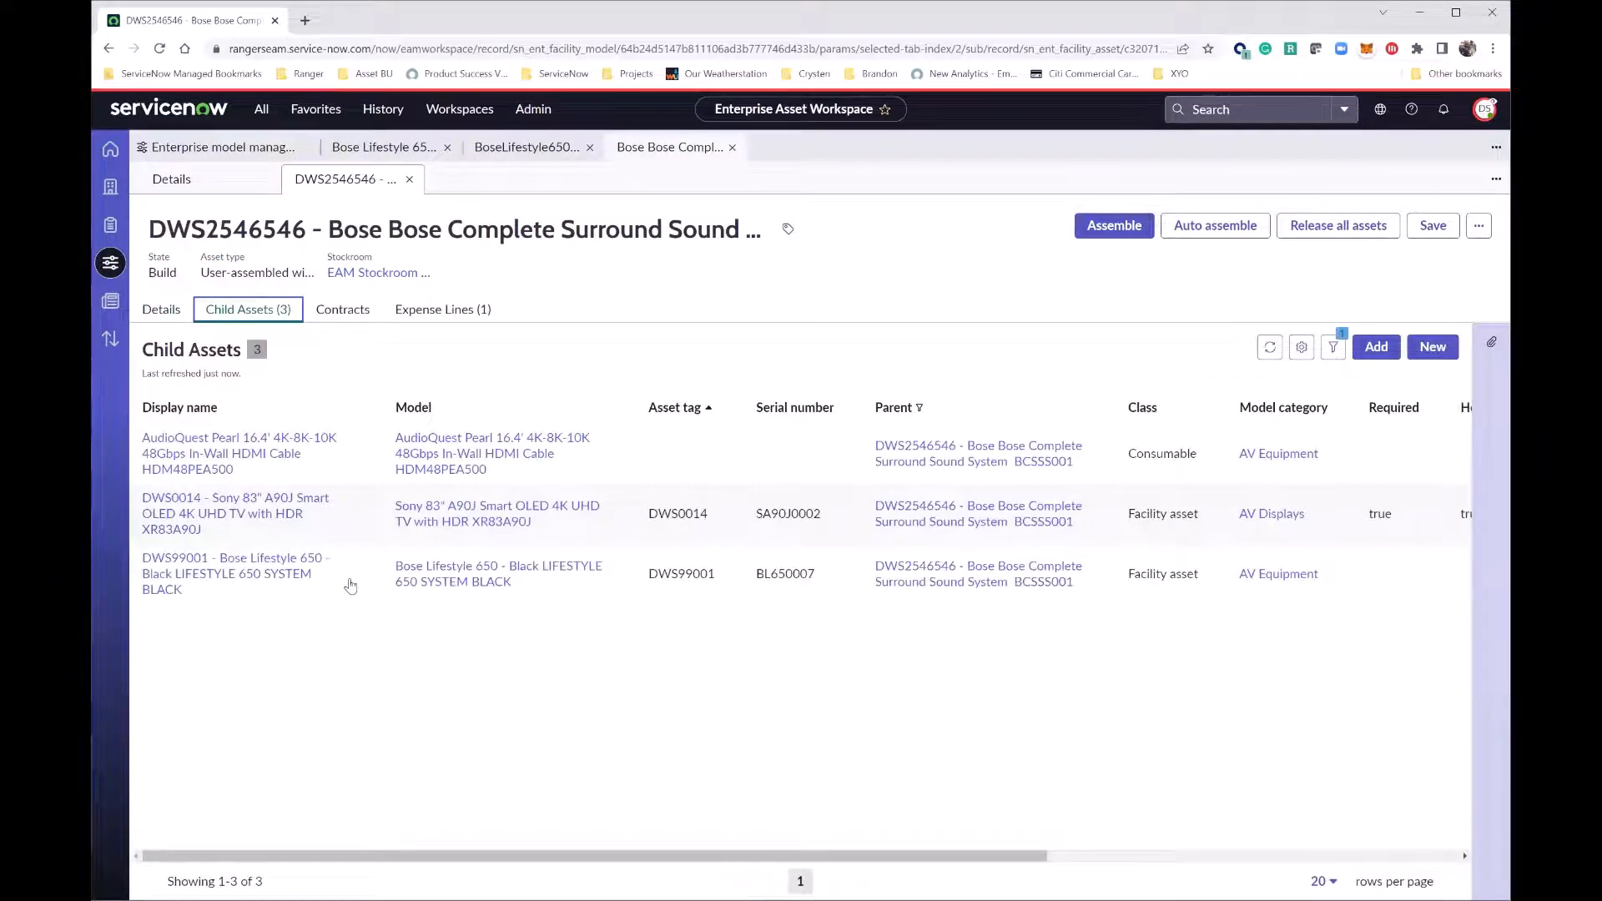